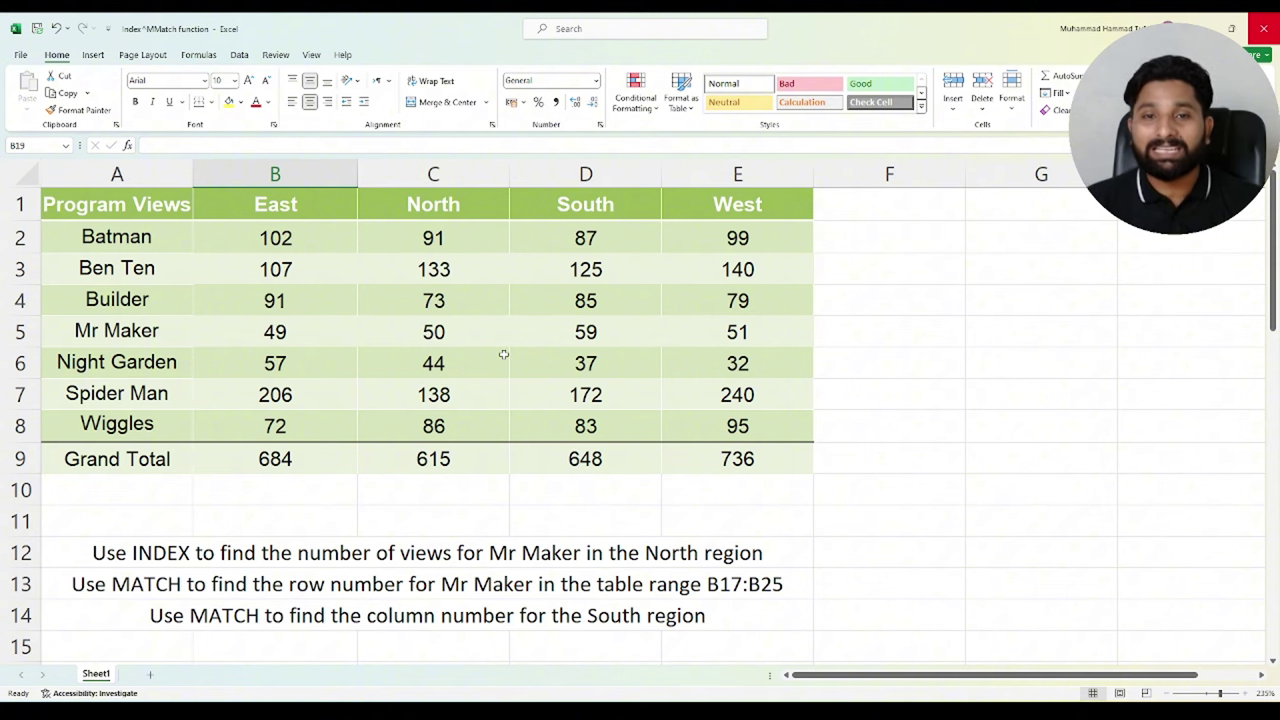
Enter =INDEX(A1:E9,5,3) in F12 so it returns 50
click(909, 558)
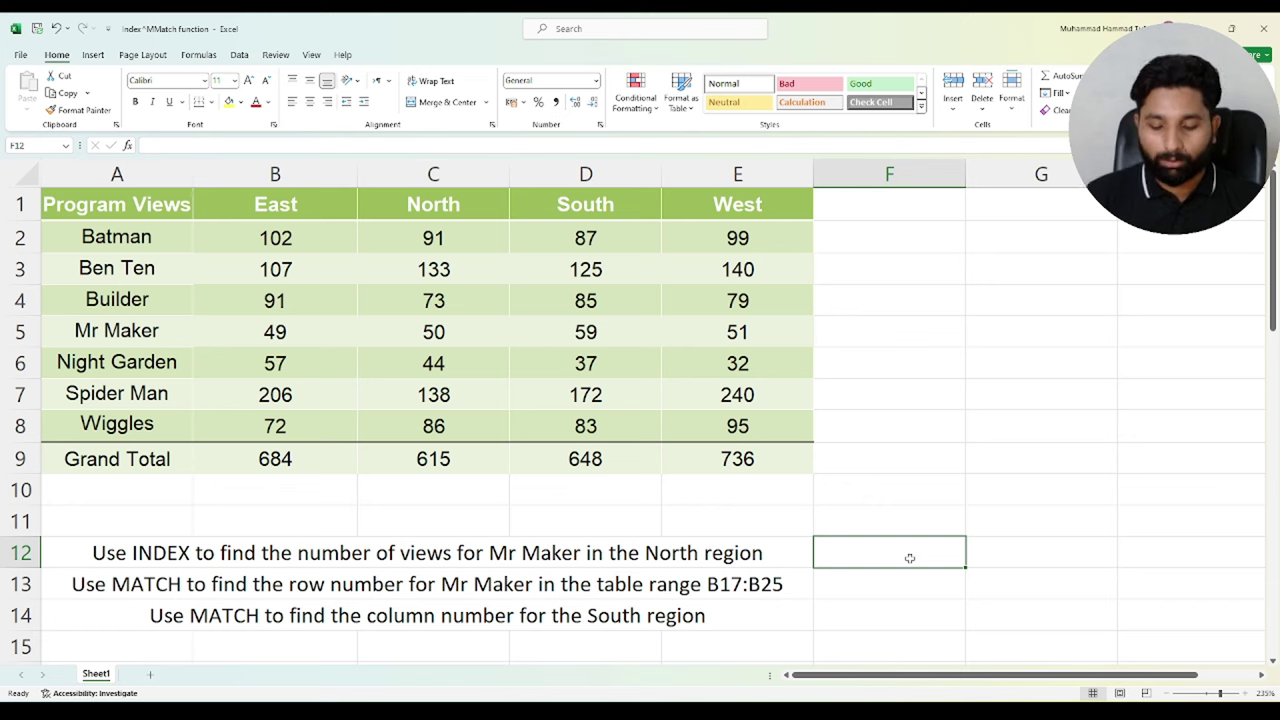
text(=index)
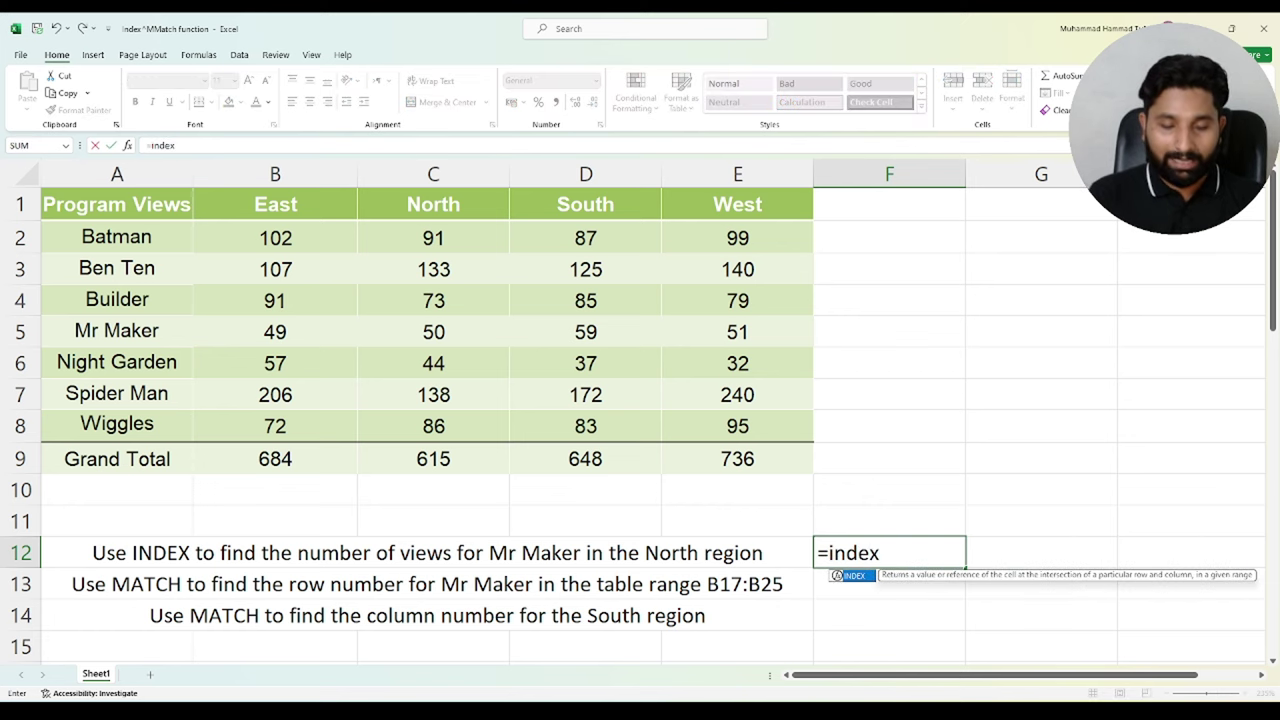
key(Tab)
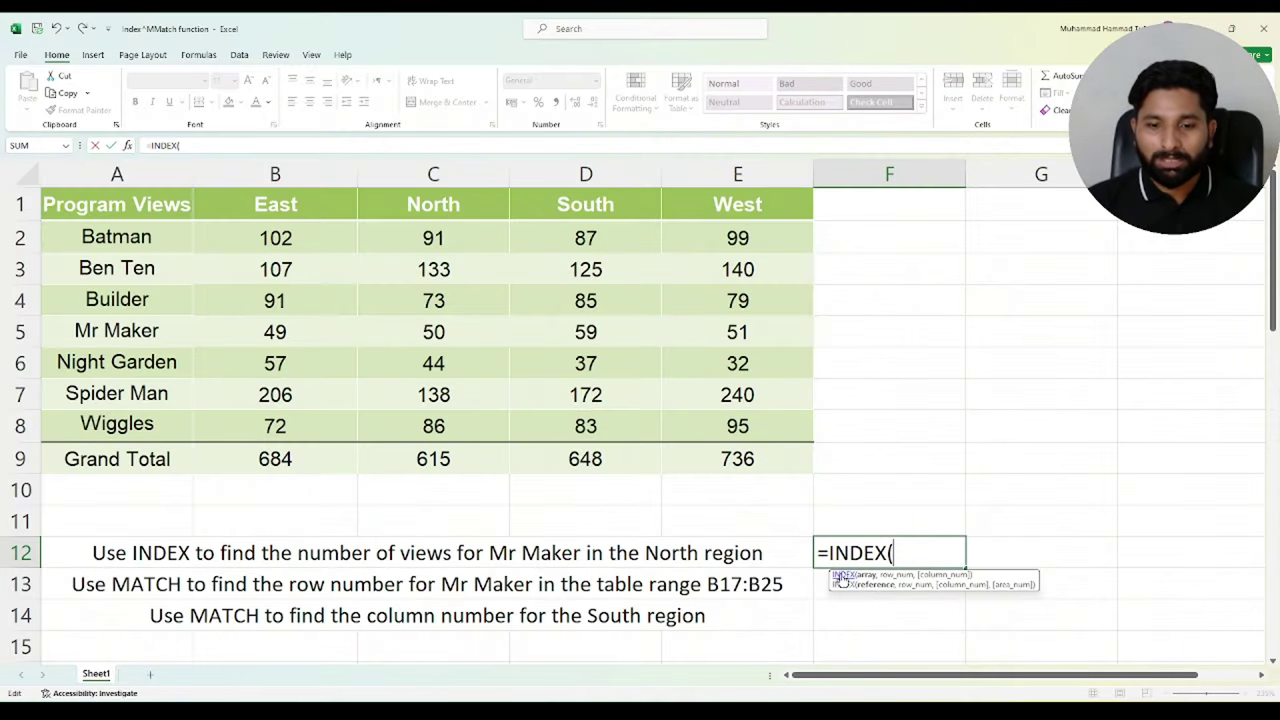
drag(62, 197, 769, 449)
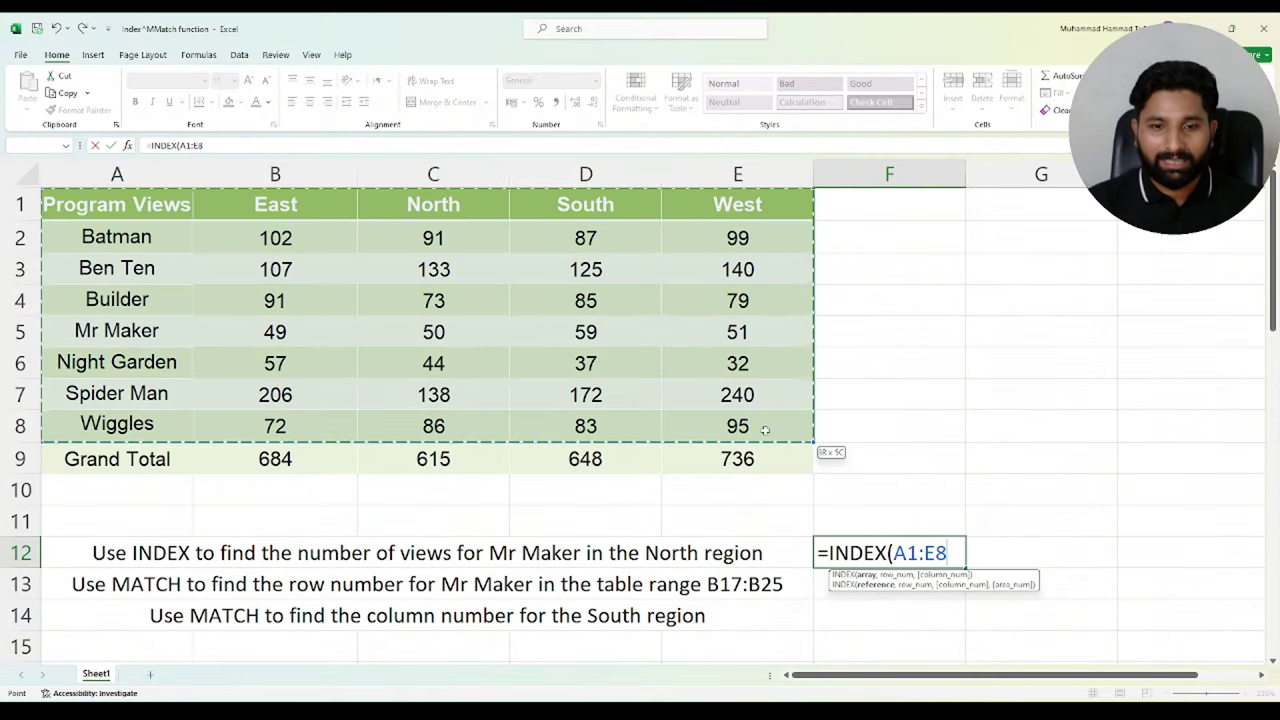
text(,)
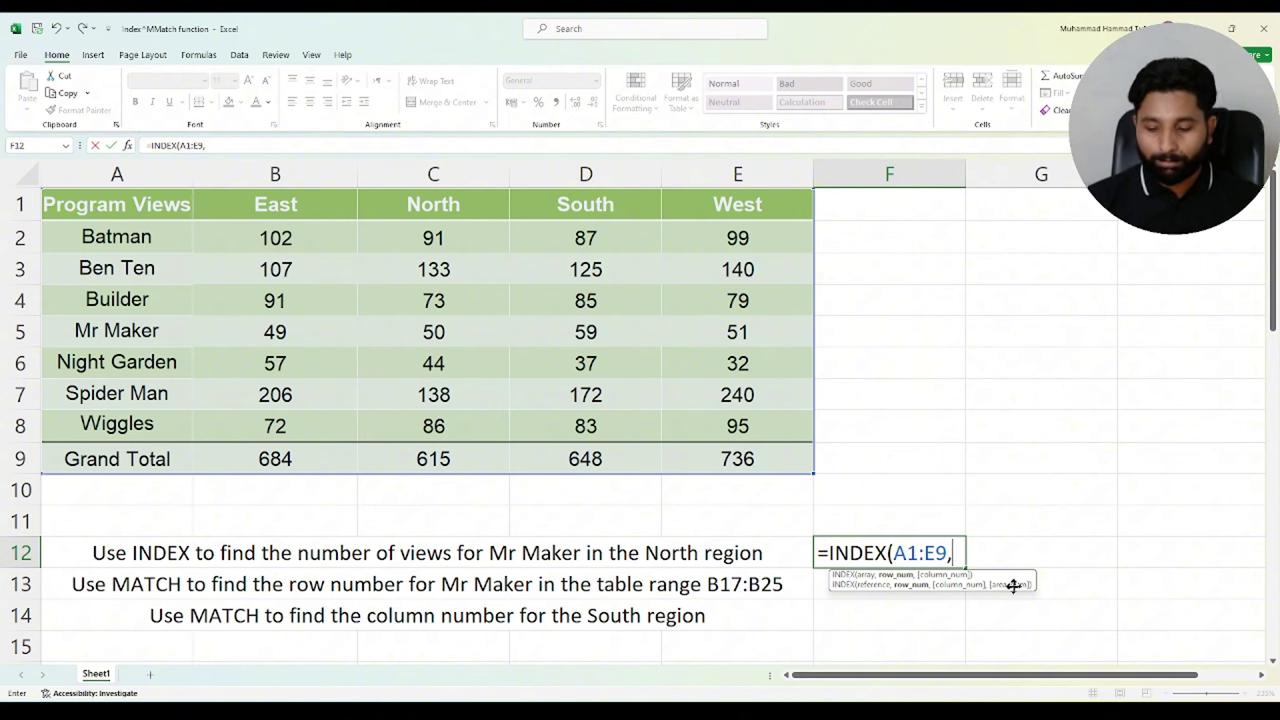
text(5,)
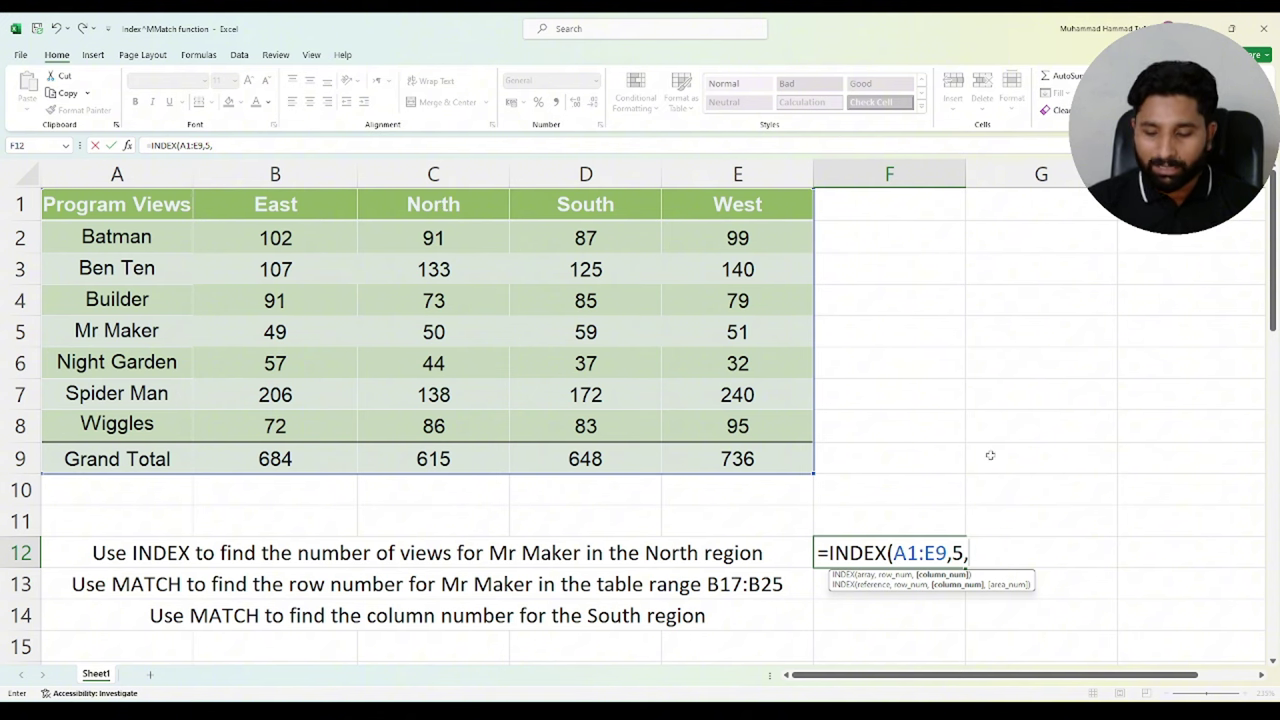
text(3))
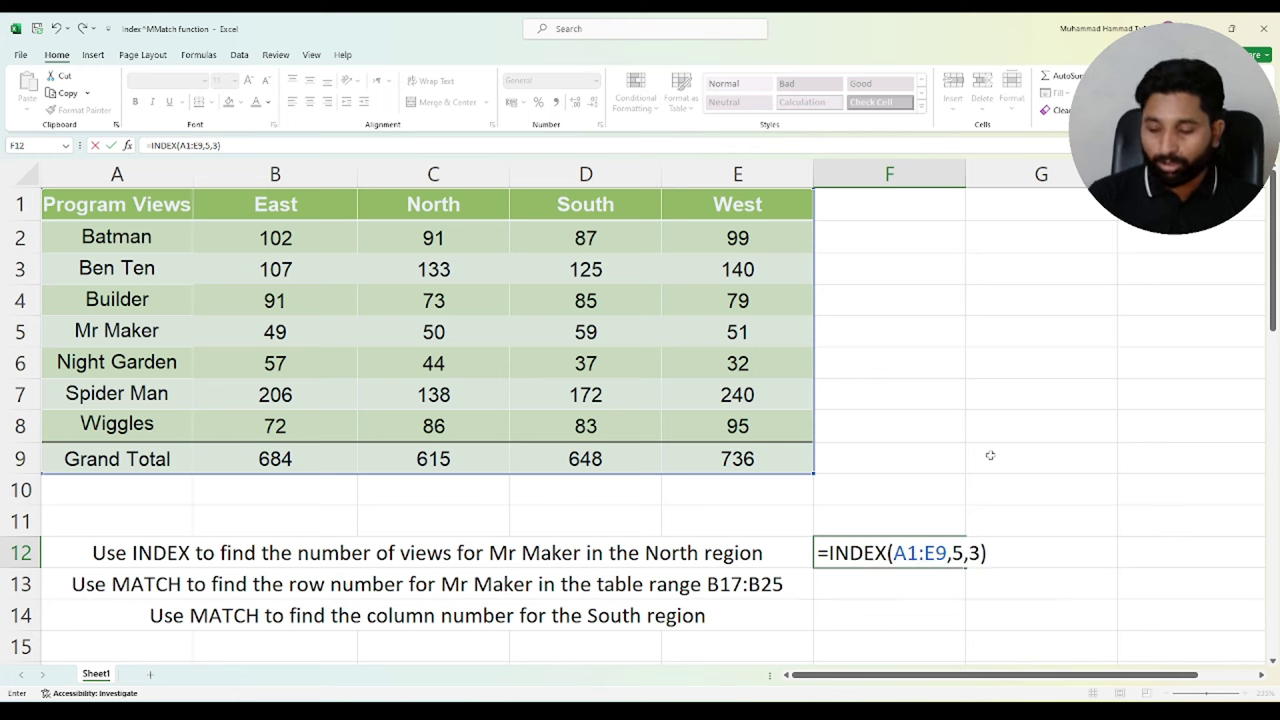
key(Return)
Review F12's formula and check the matching source value 50 in C5
click(948, 552)
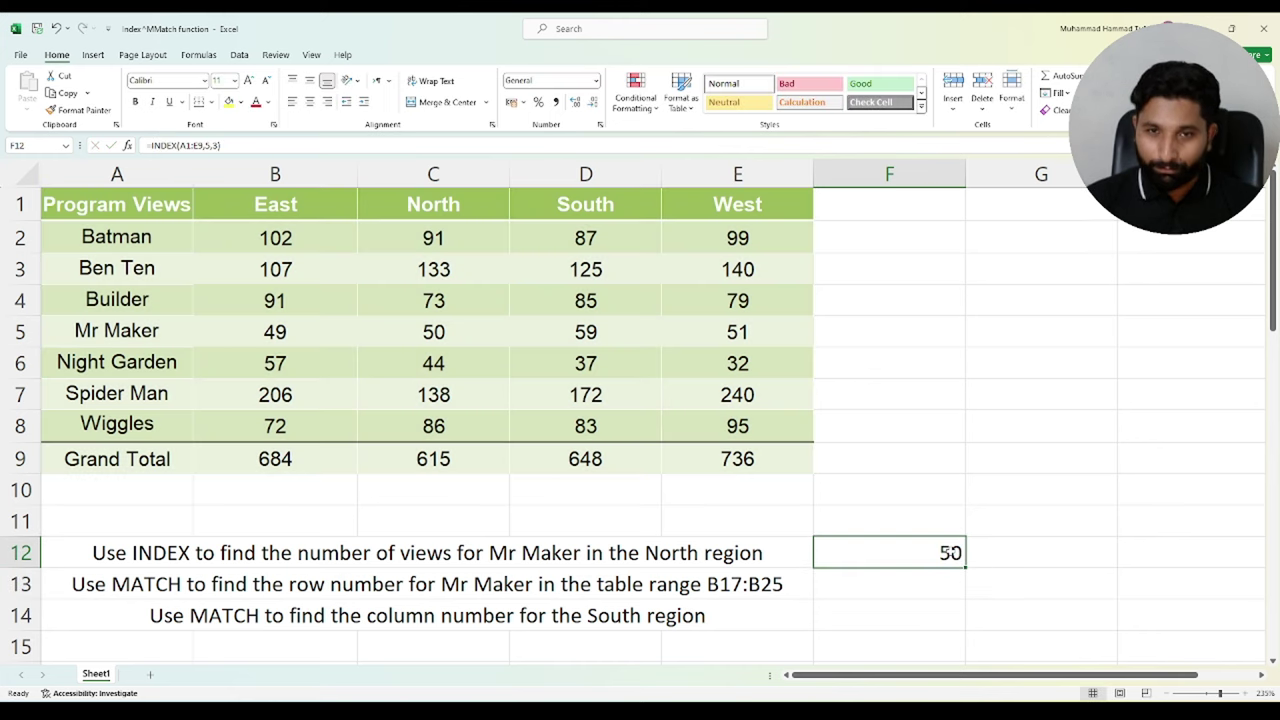
click(984, 558)
click(921, 563)
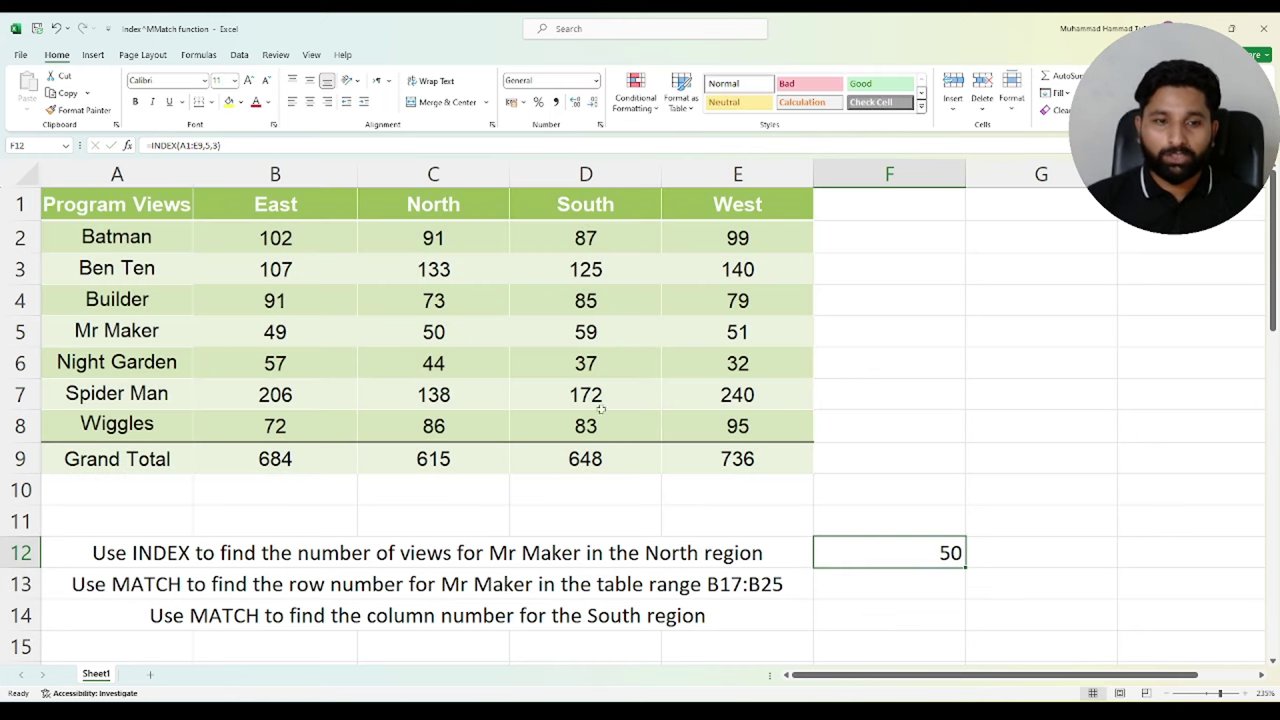
click(423, 333)
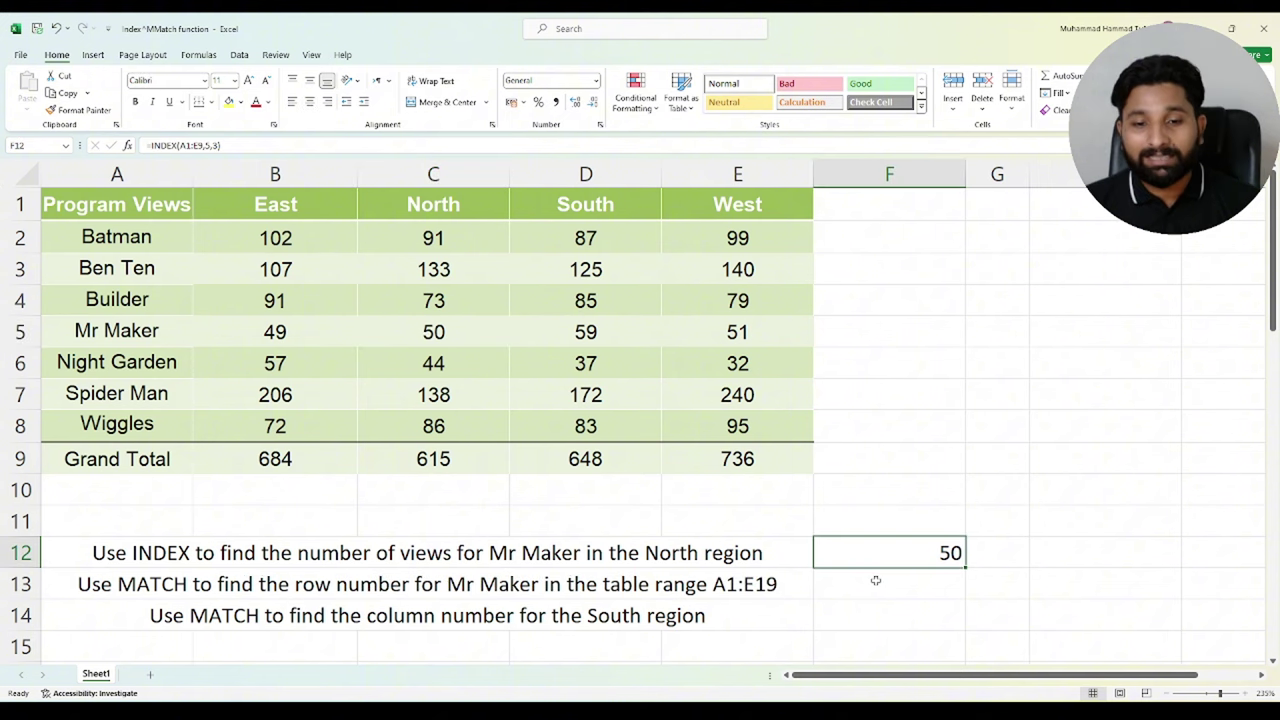
Enter =MATCH("Mr Maker",A1:A9,0) in F13 so it returns 5
click(875, 580)
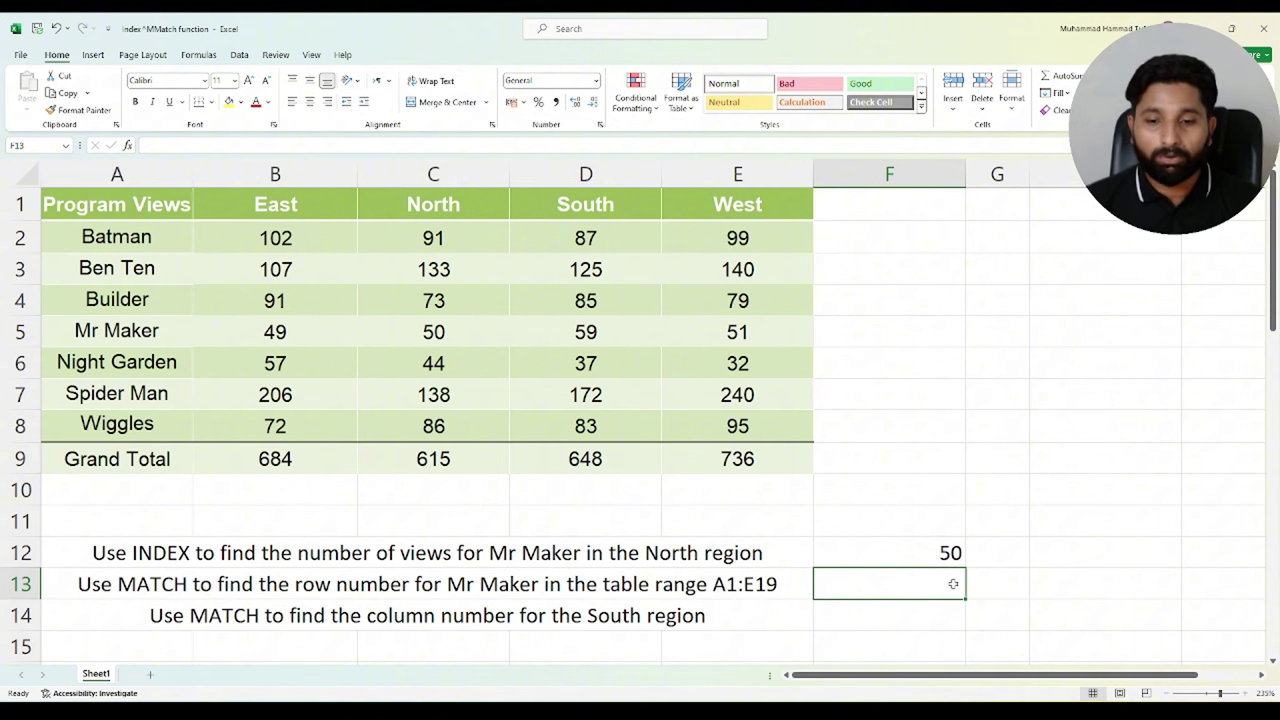
text(=MATCH()
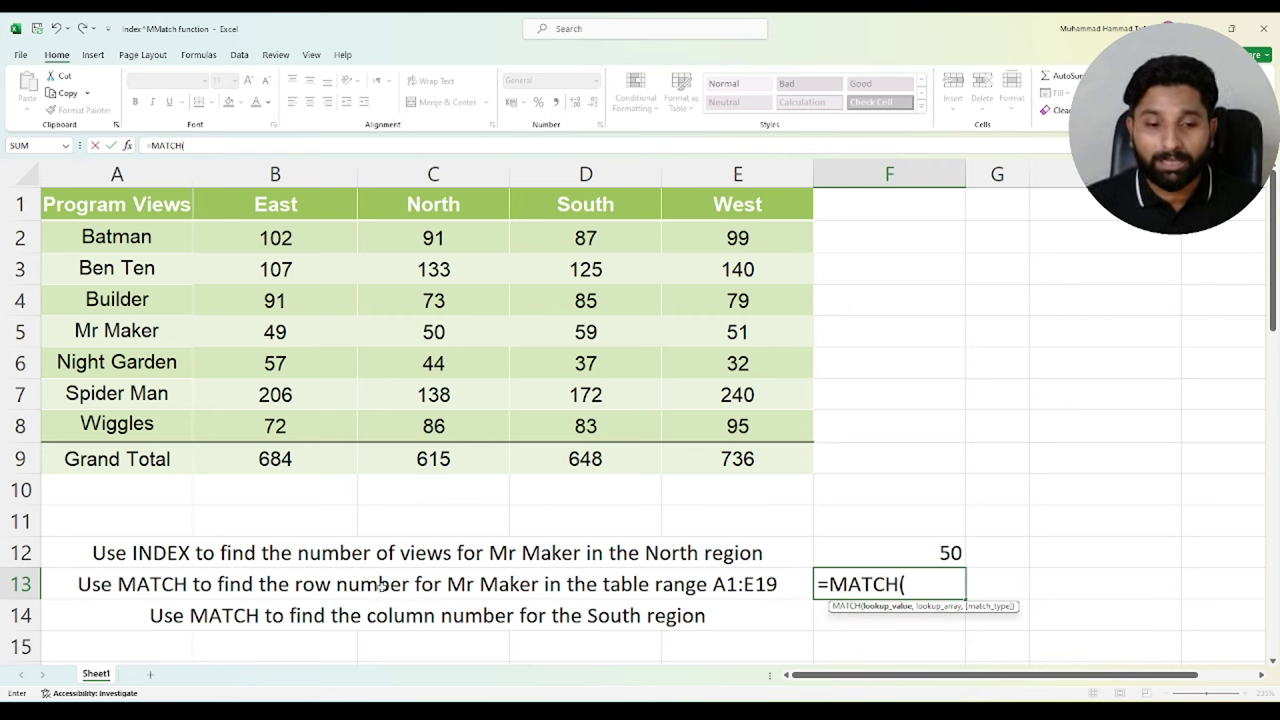
text(")
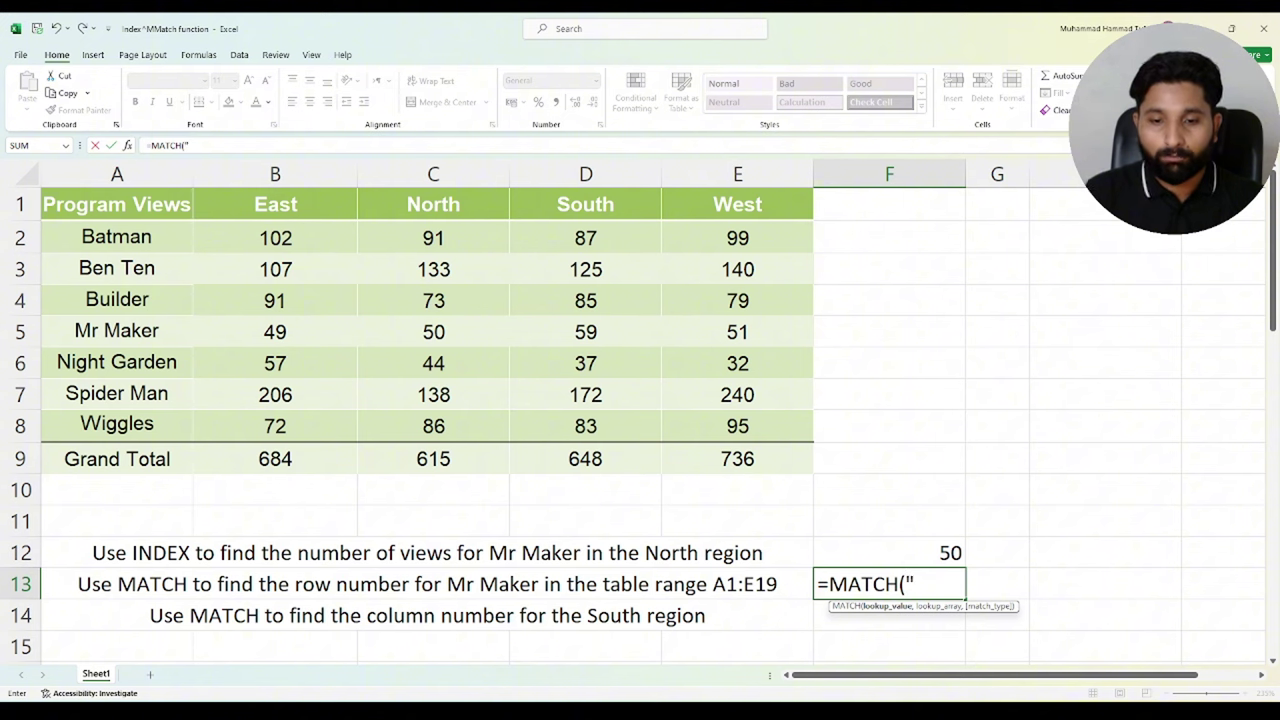
text(Mr )
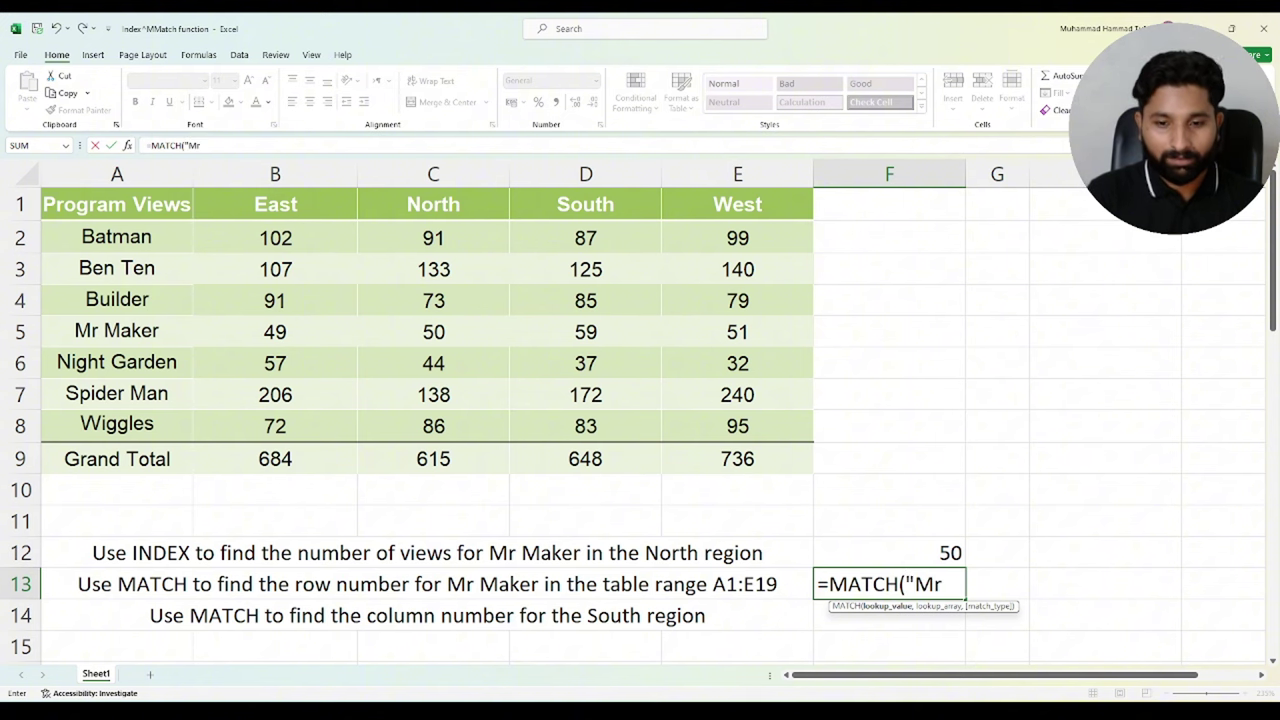
text(Maker)
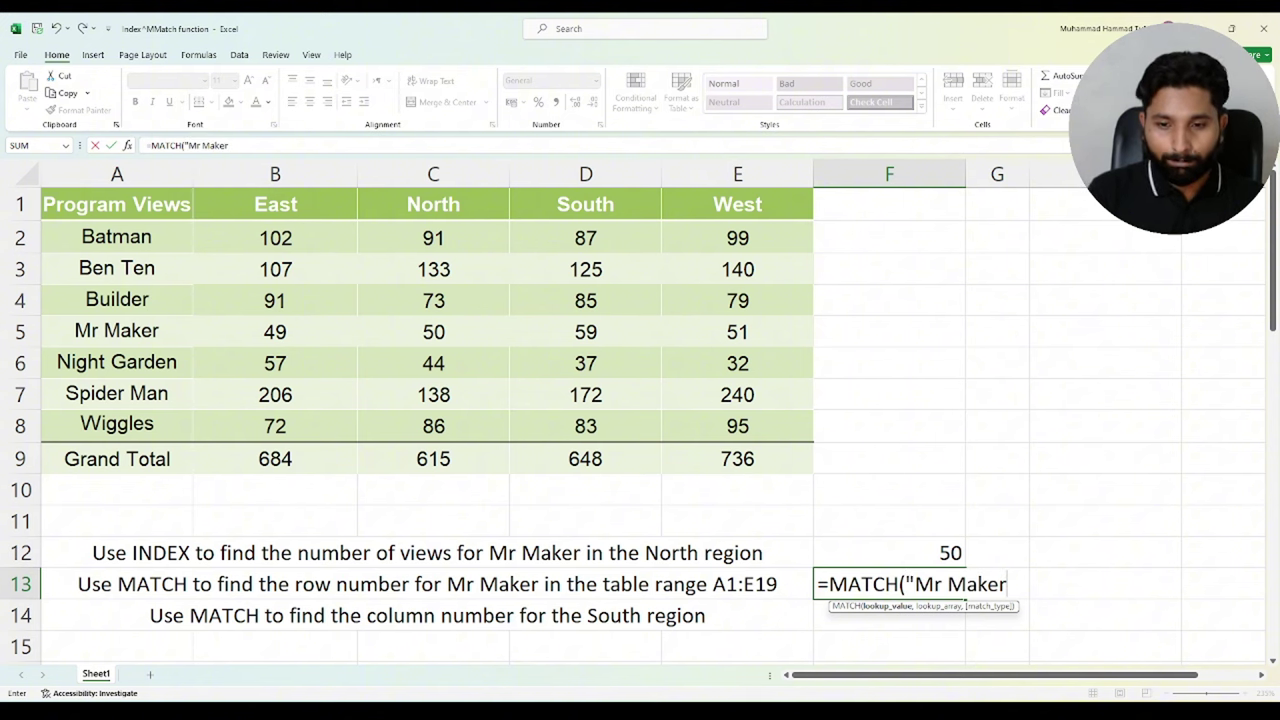
text(",)
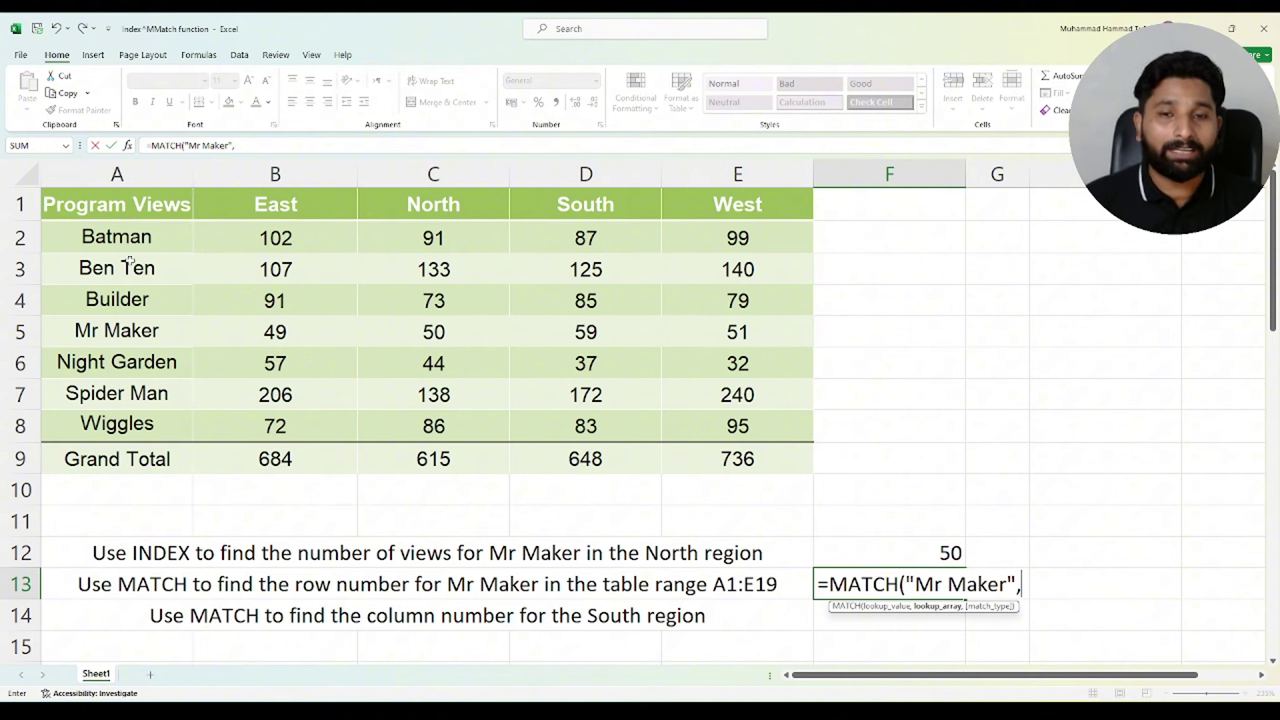
drag(117, 204, 117, 458)
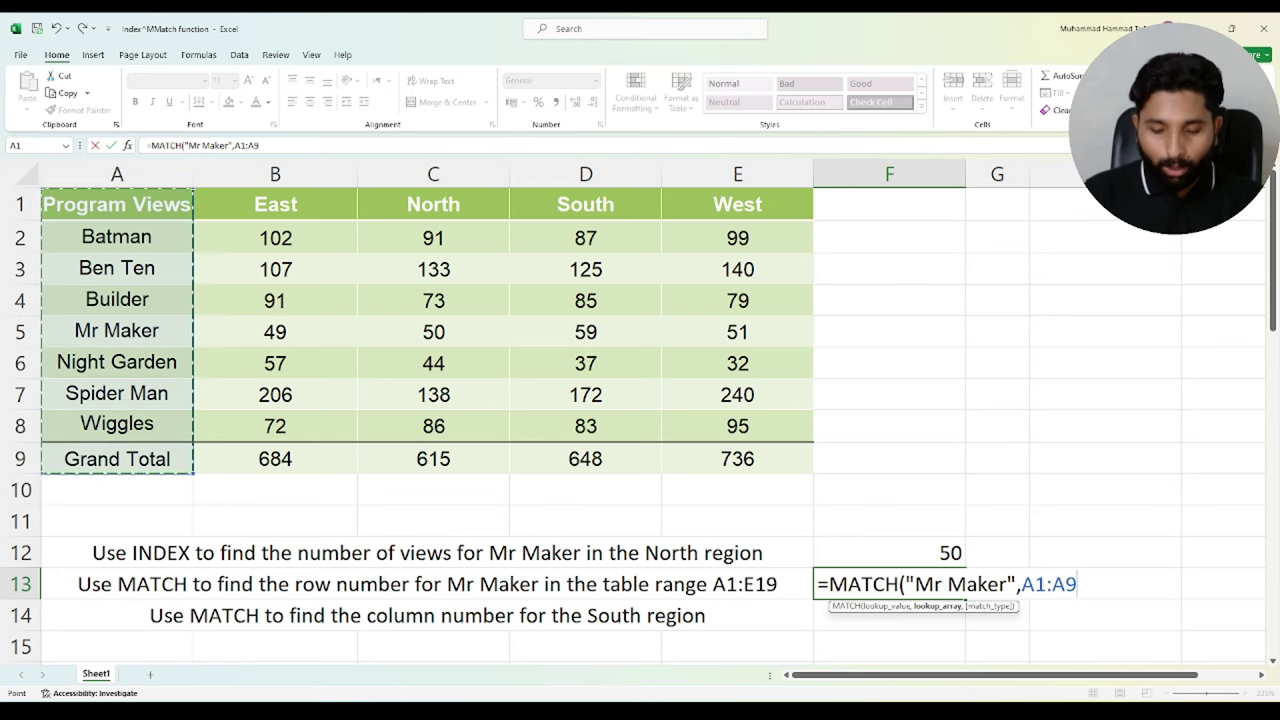
text(,)
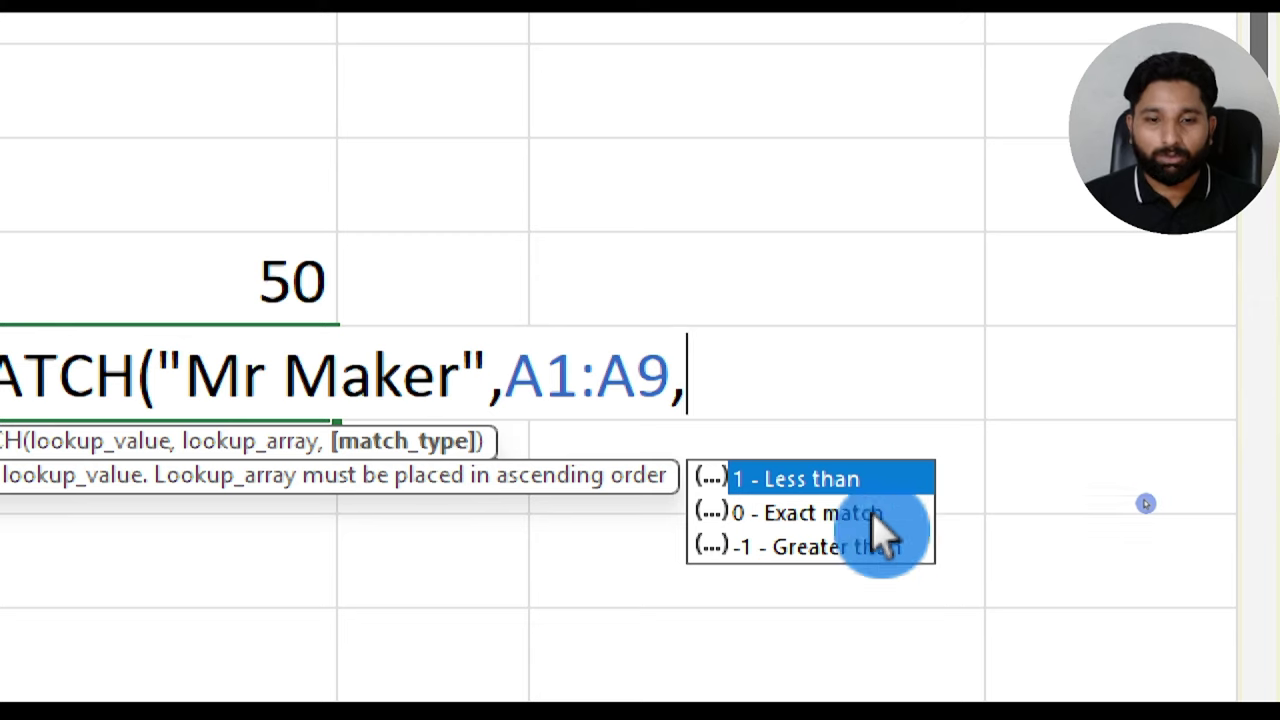
text(0)
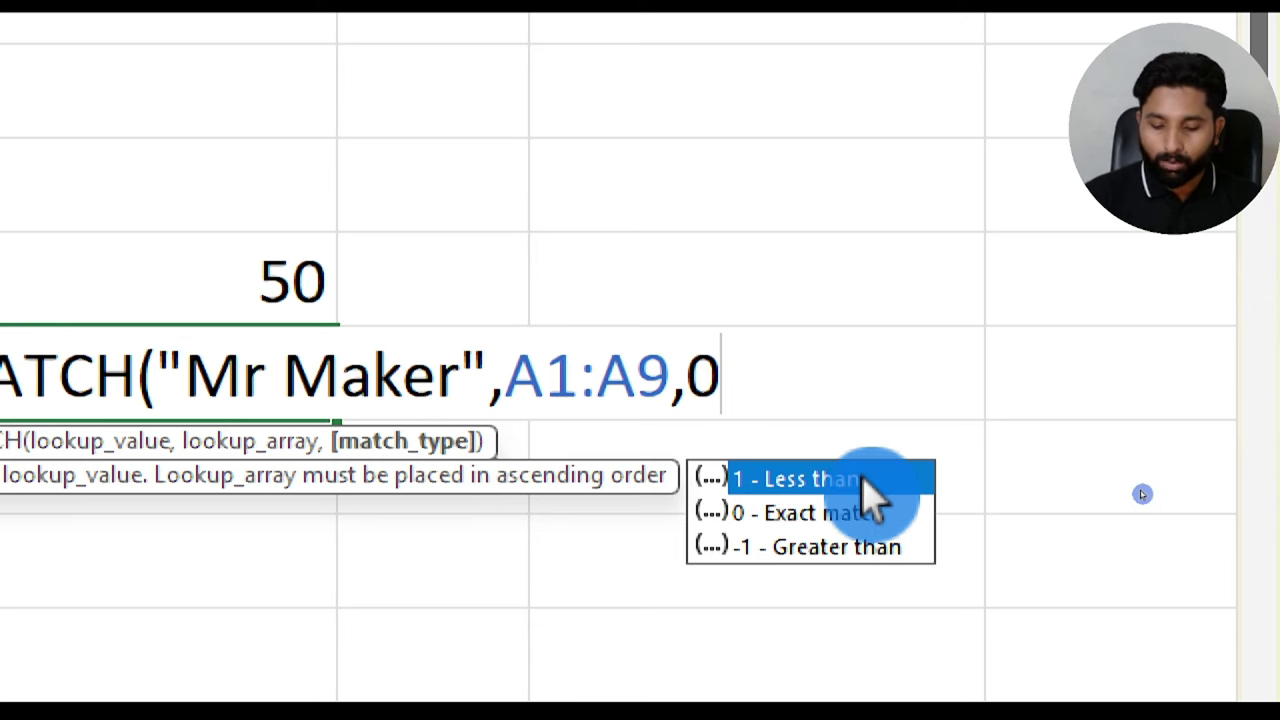
text())
key(Return)
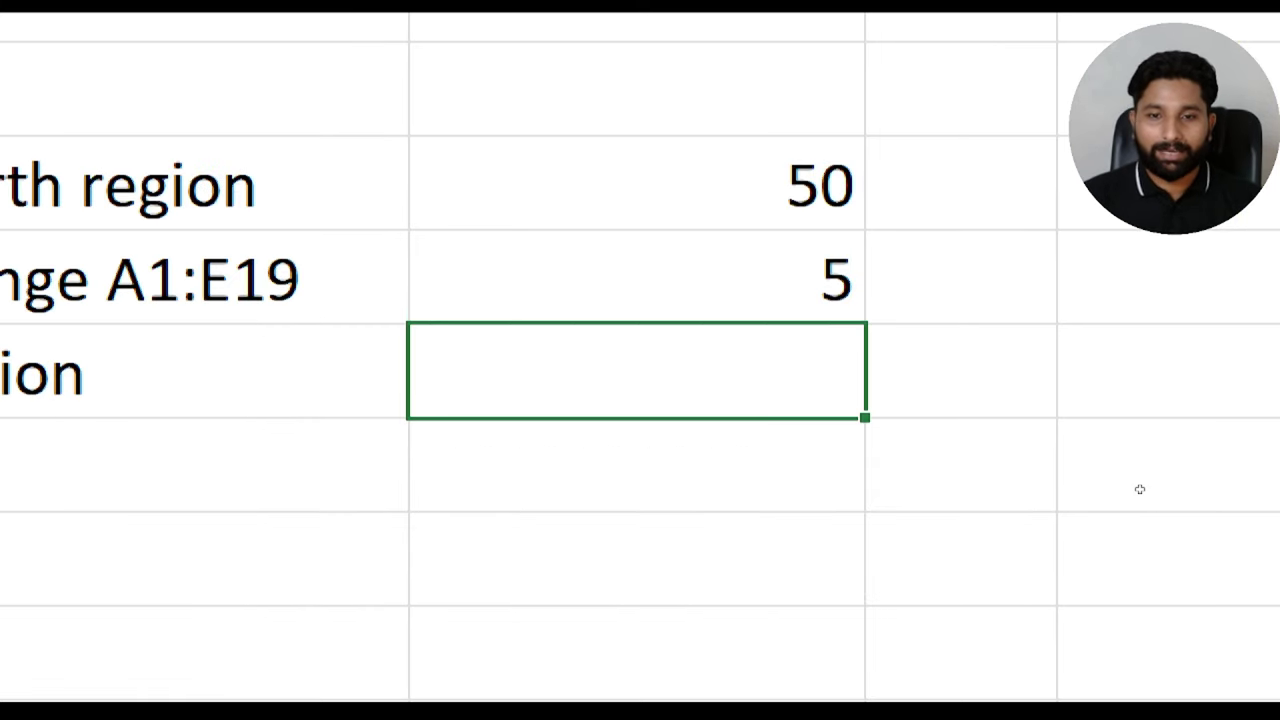
Review F13's formula and confirm Mr Maker sits in row 5
click(940, 470)
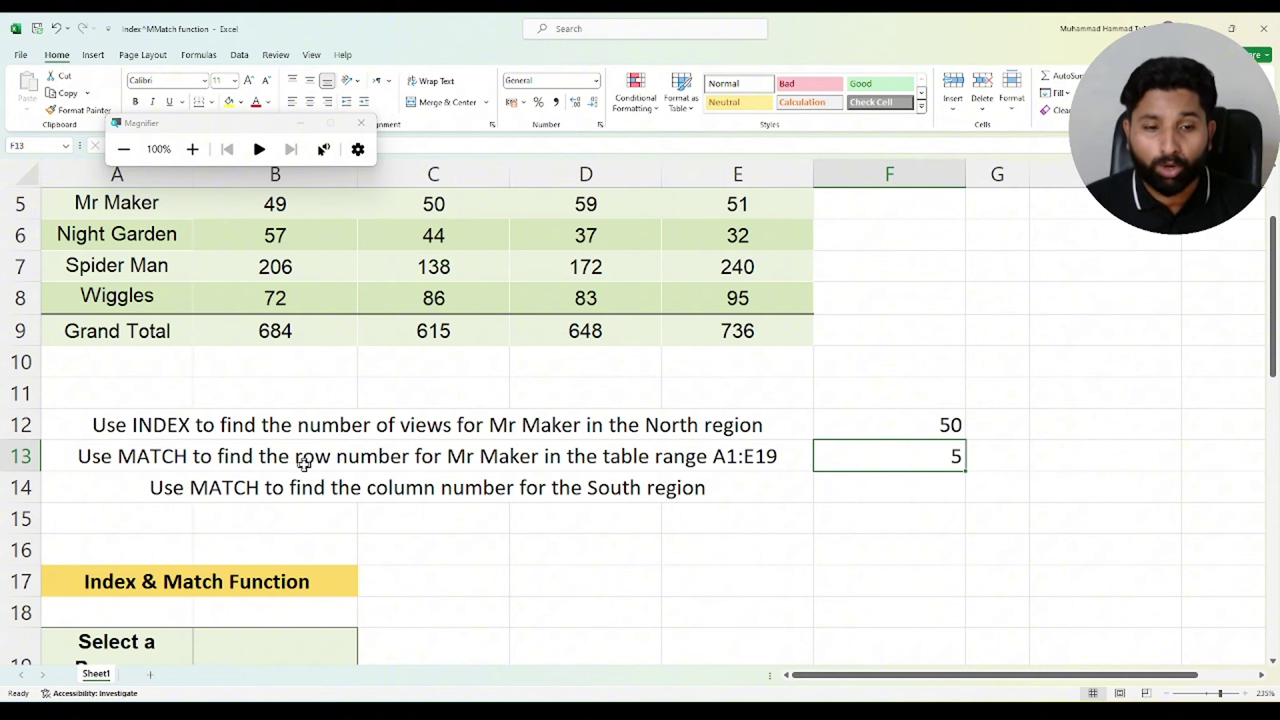
click(361, 122)
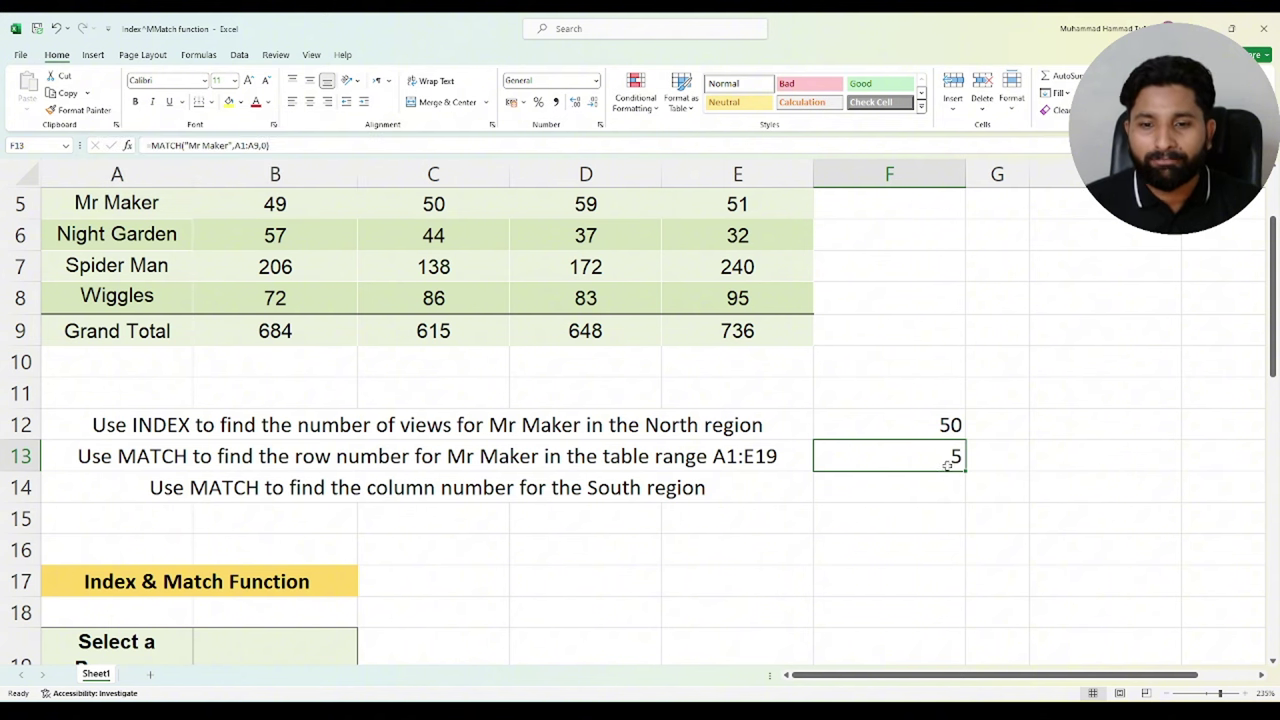
scroll(944, 462, up, 2)
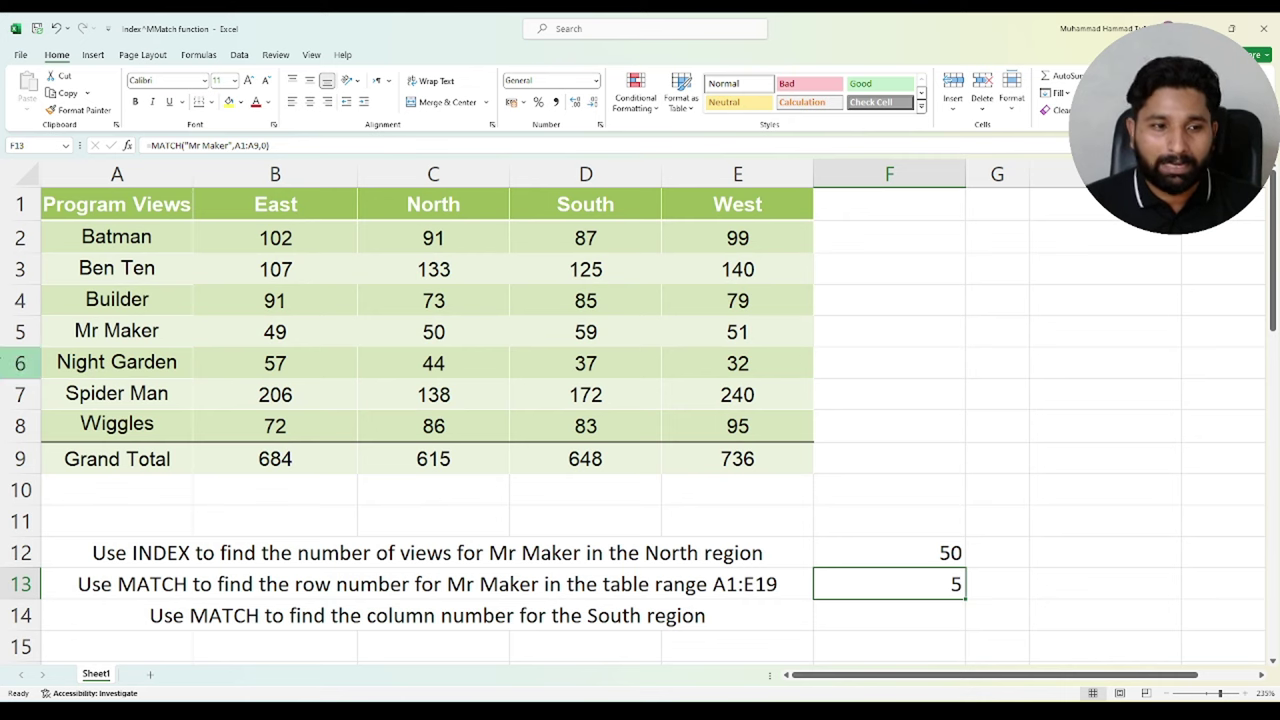
click(20, 331)
Enter =MATCH("South",A1:E1,0) in F14, returning 4, and check the South heading in D1
click(138, 336)
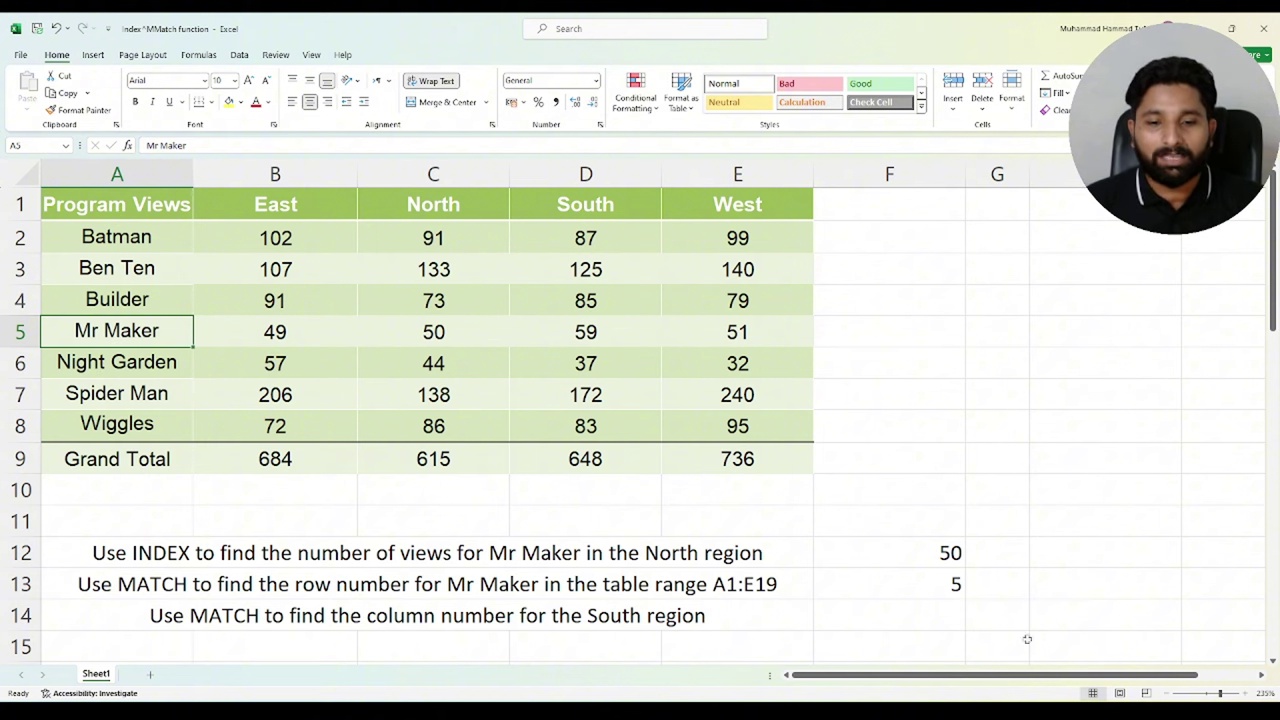
click(897, 622)
text(=m)
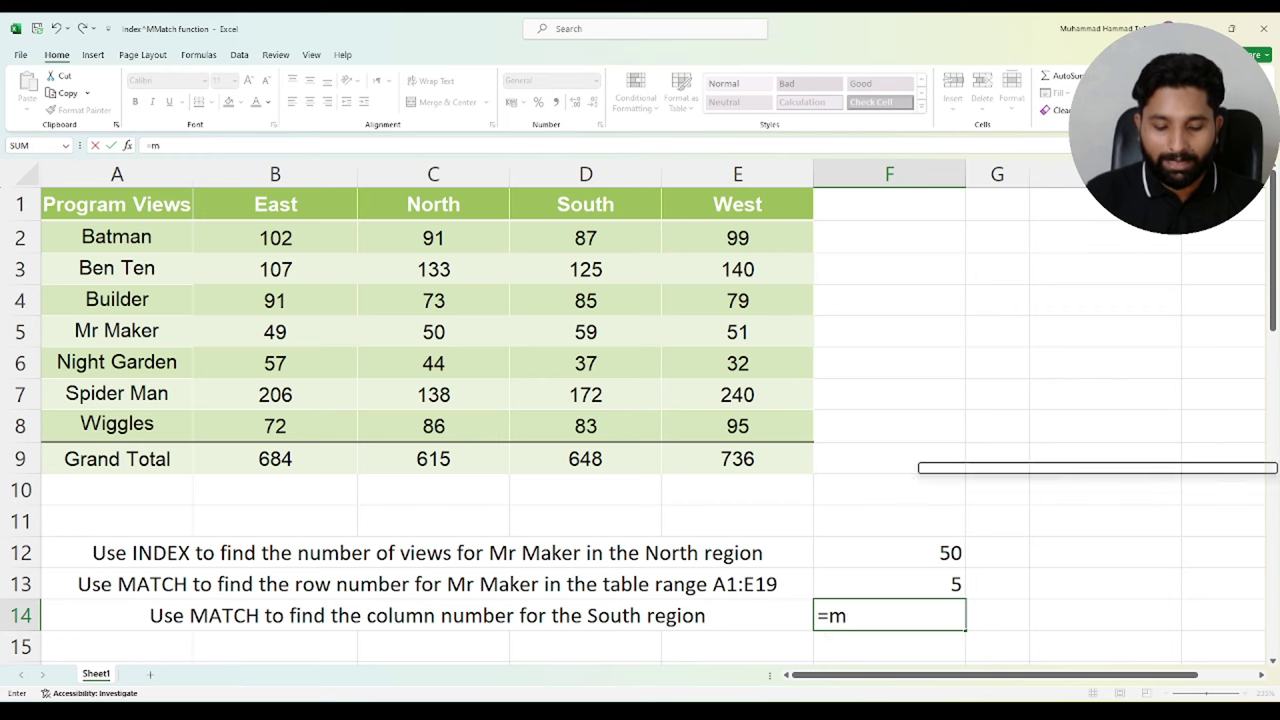
text(atch)
key(Tab)
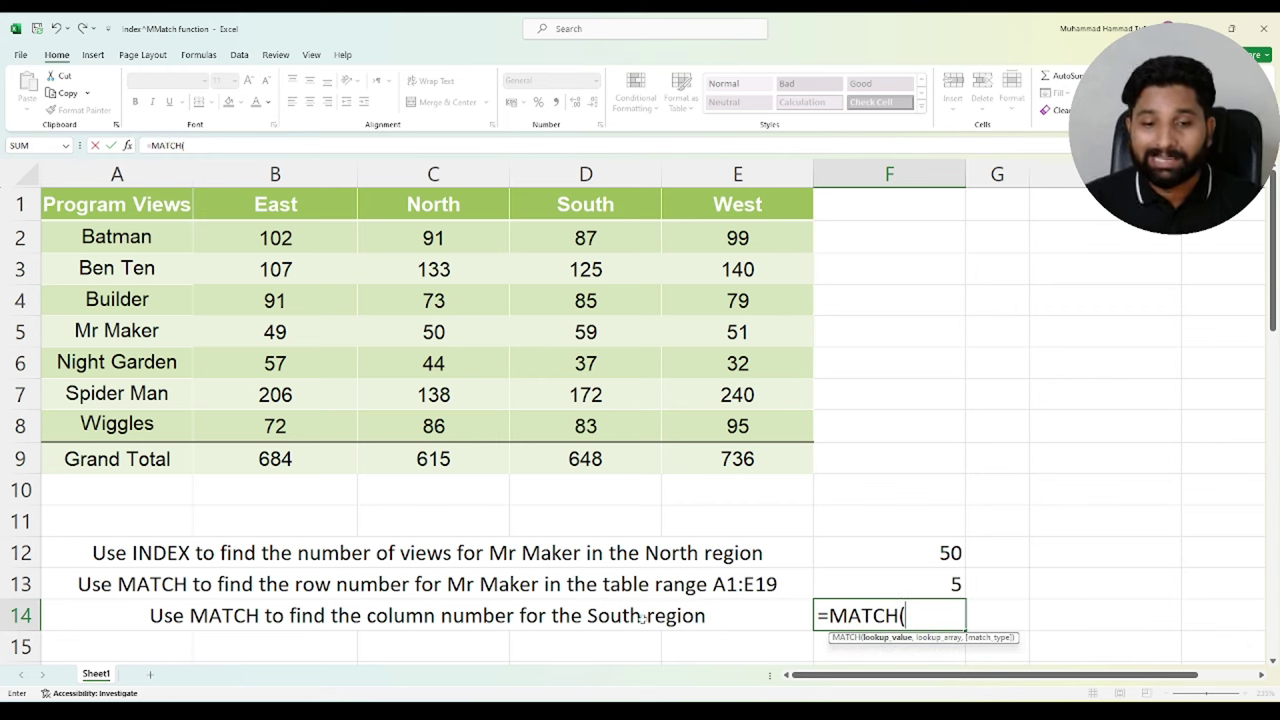
text(")
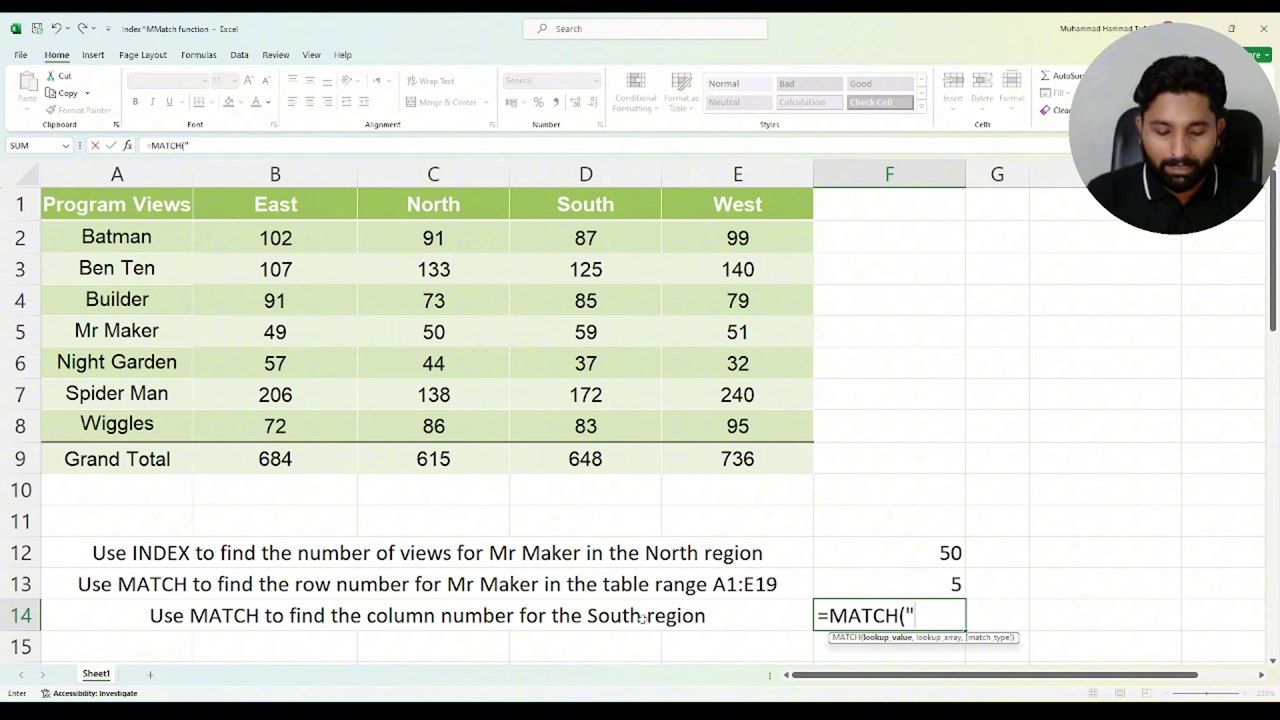
text(South")
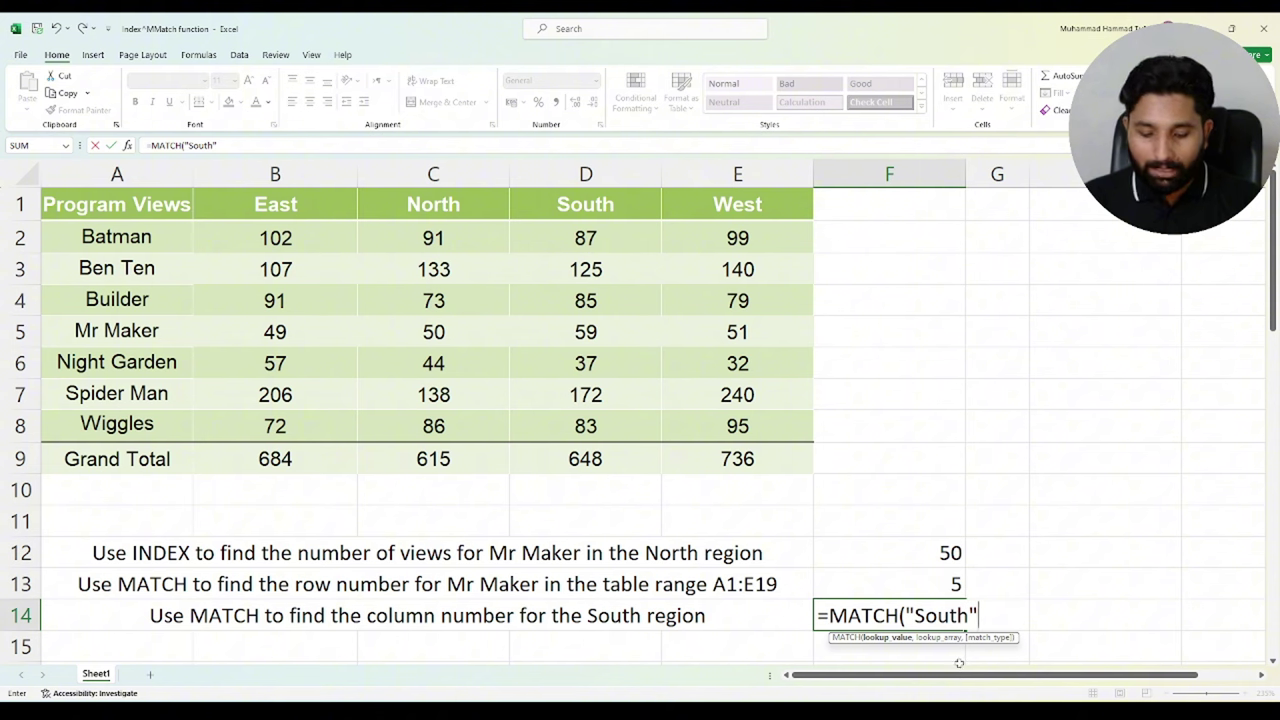
text(,)
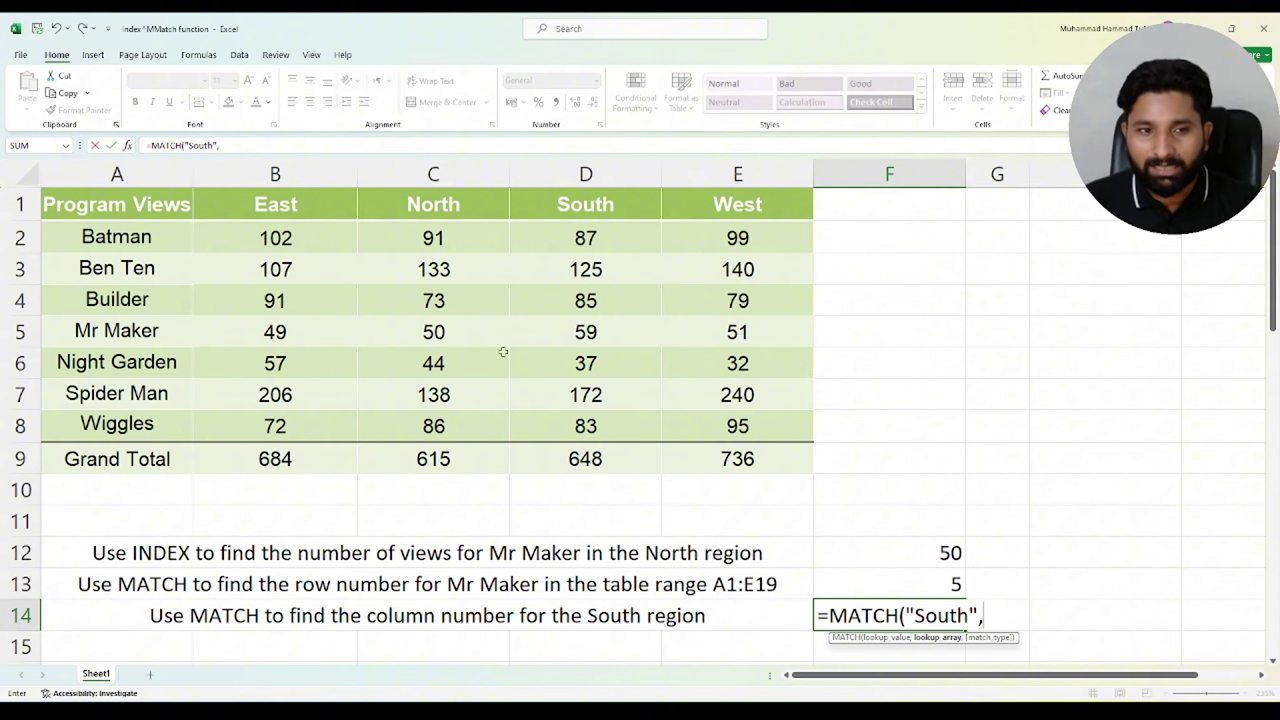
drag(157, 205, 695, 193)
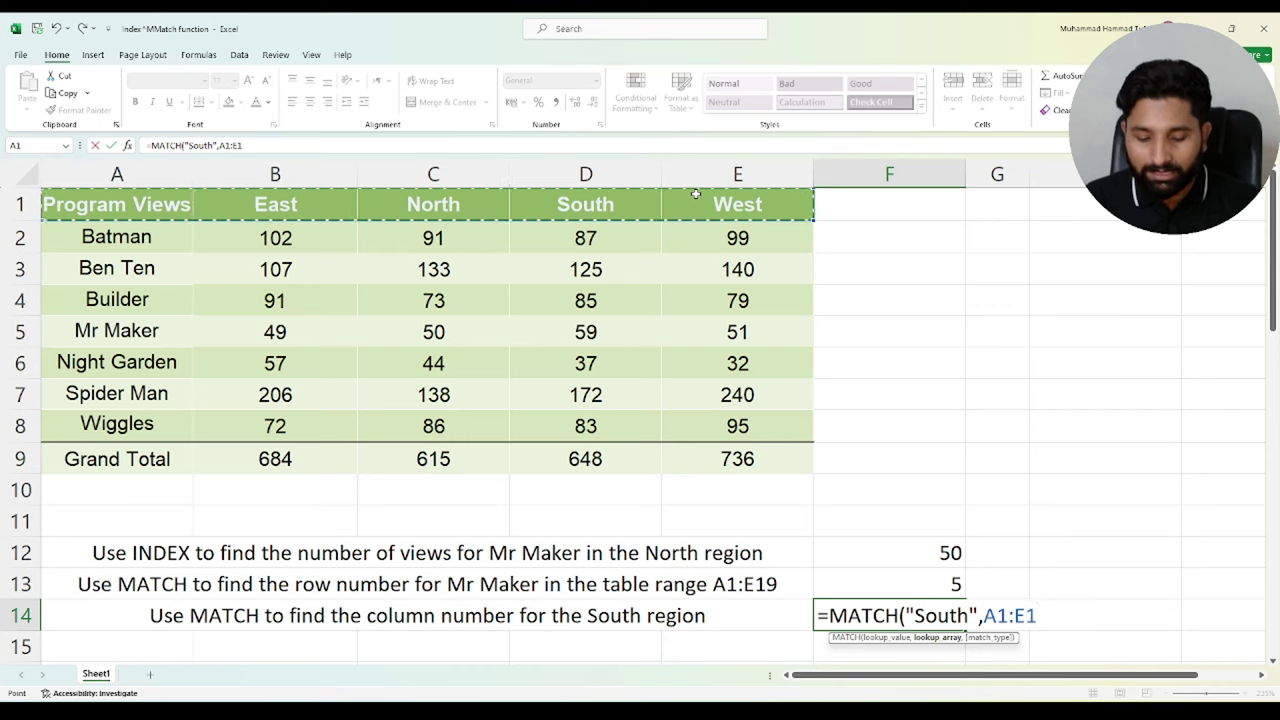
text(,)
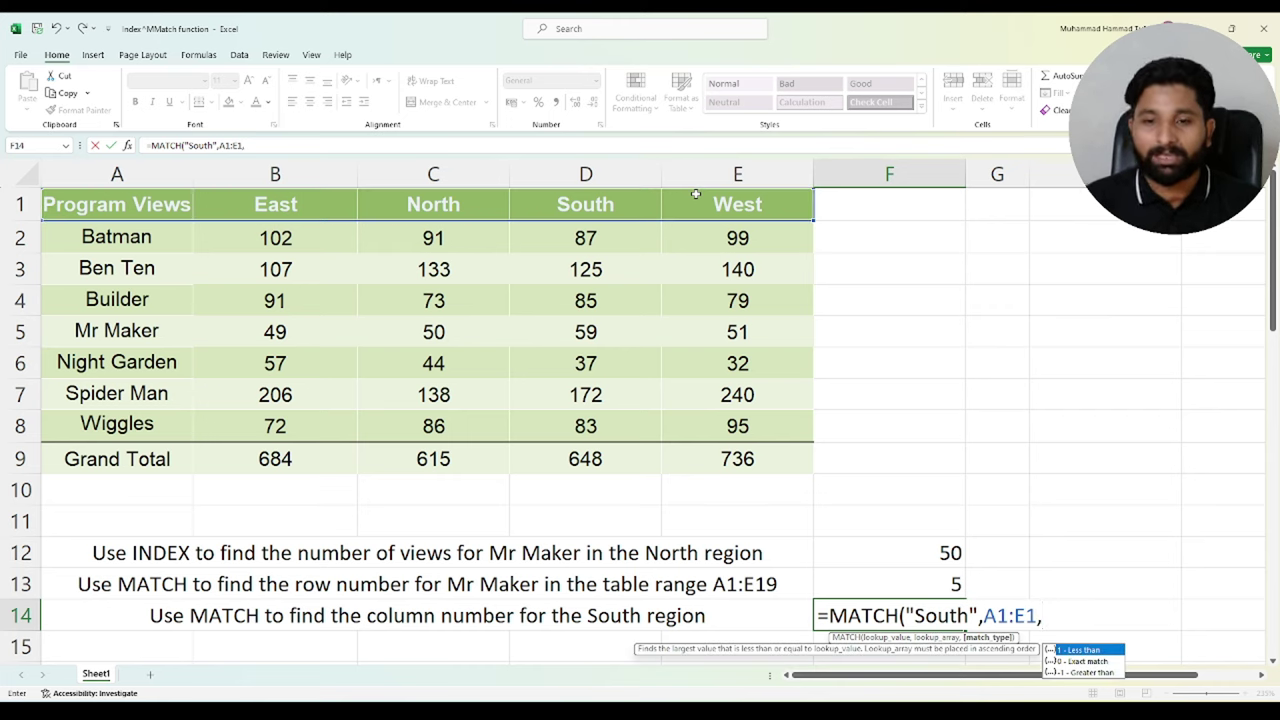
text(0)
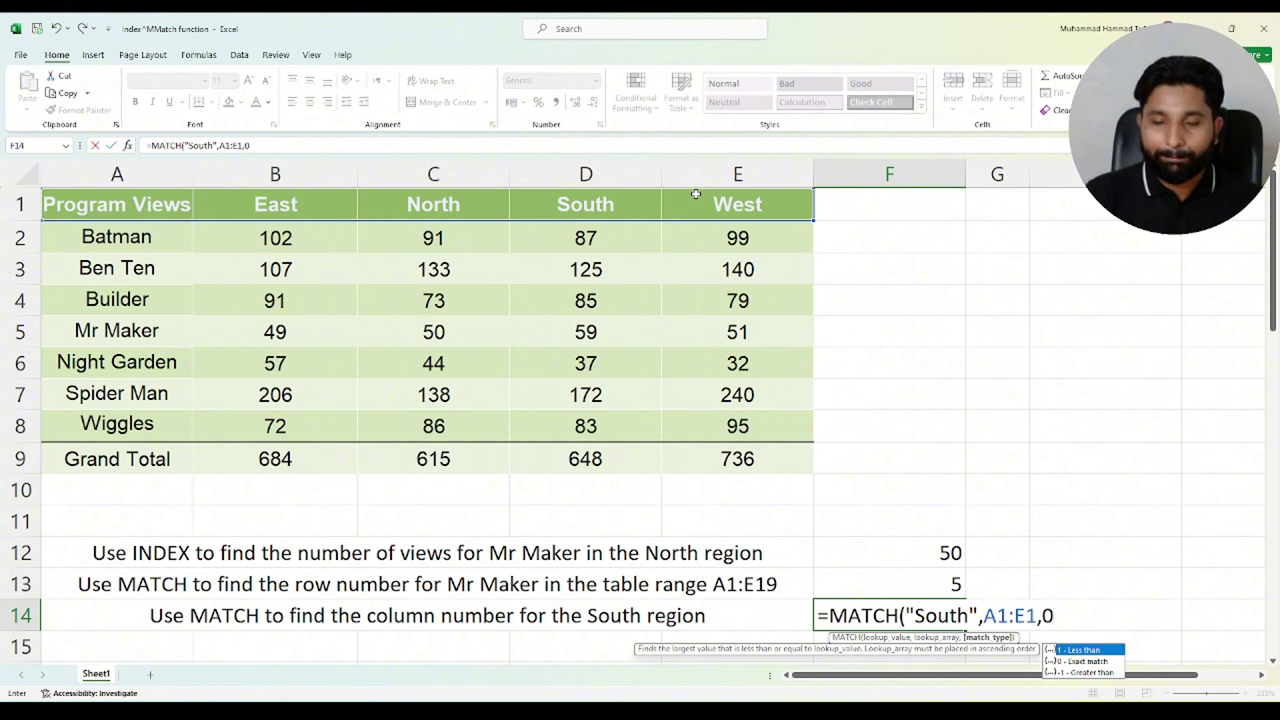
text())
key(Return)
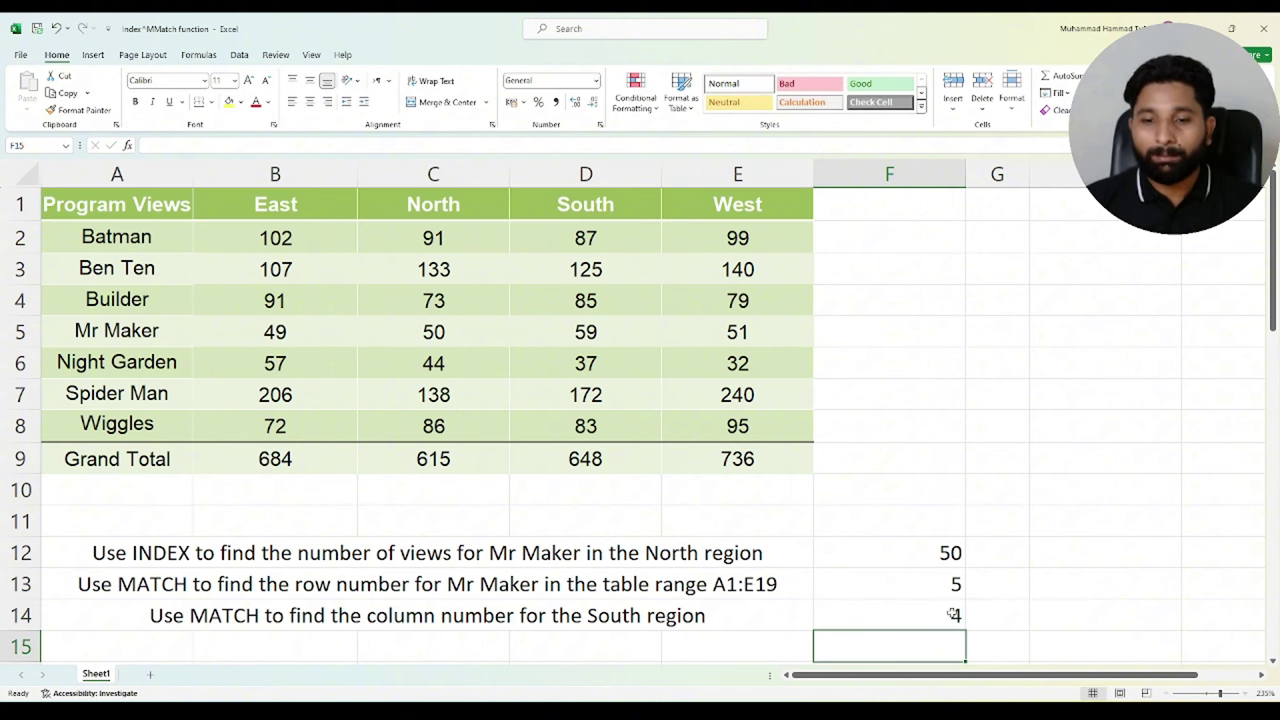
click(953, 614)
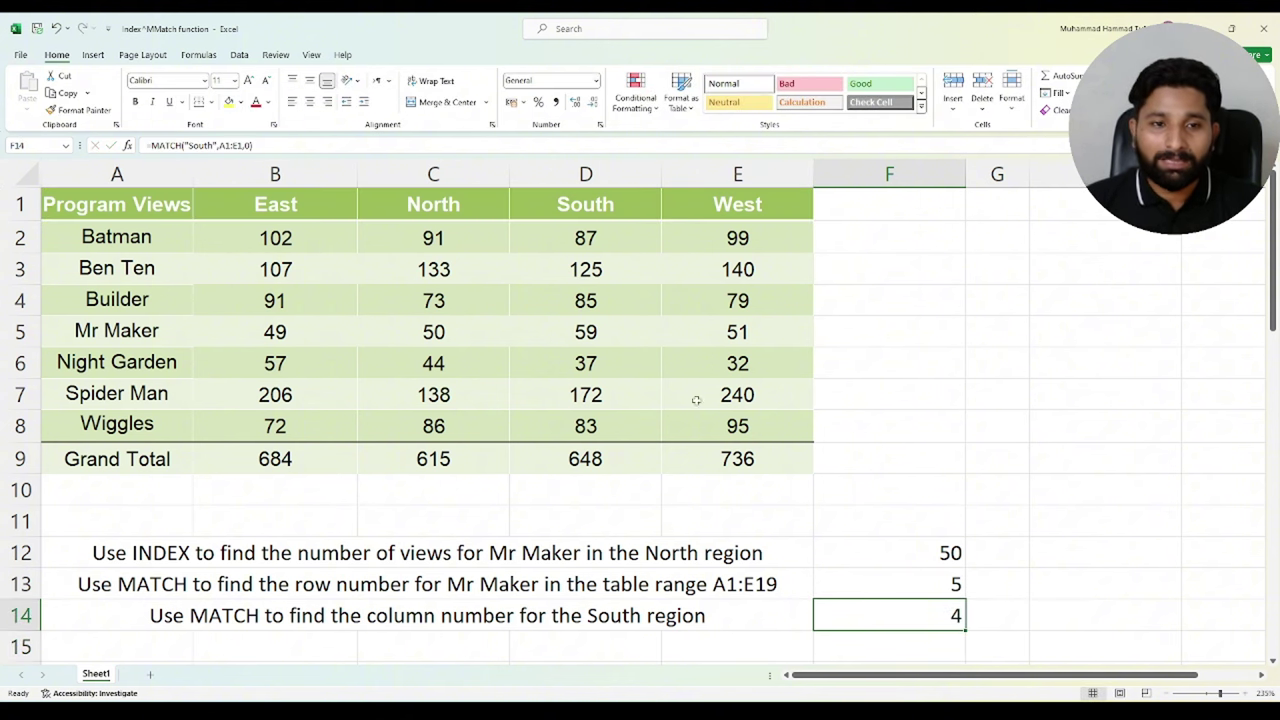
click(561, 204)
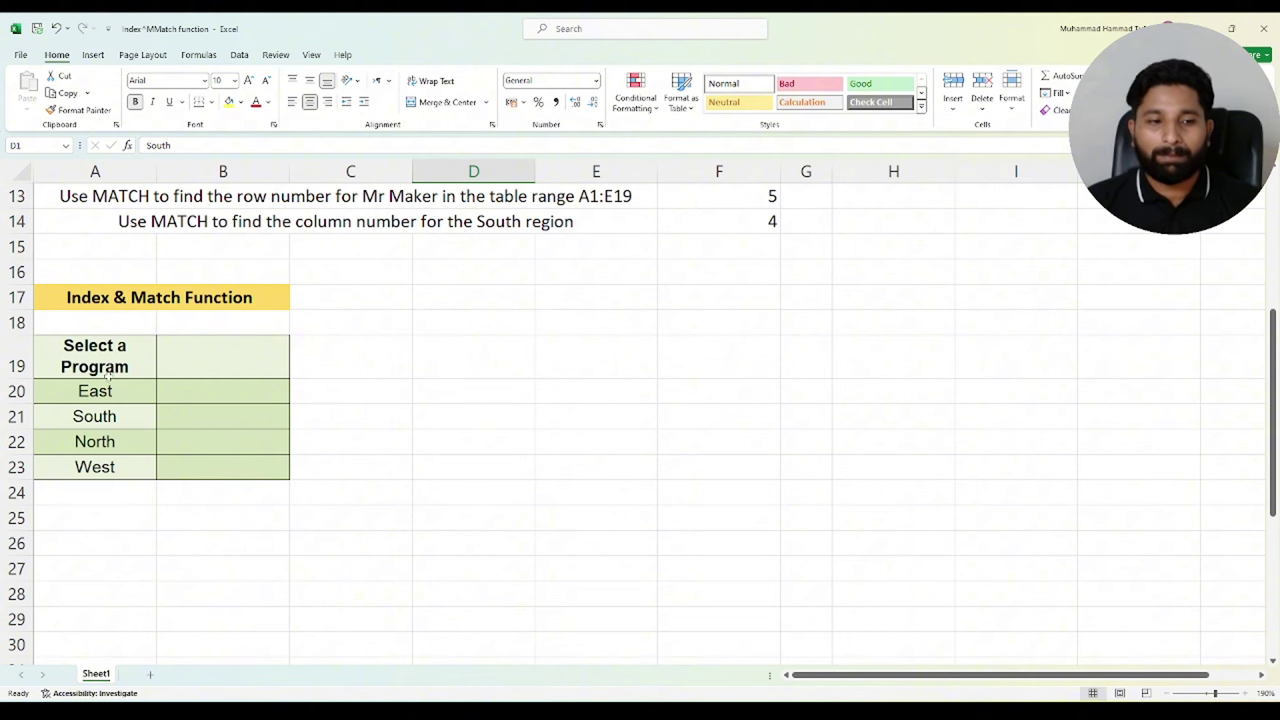
Give B19 a List data validation sourced from the program names in A2:A8
click(221, 366)
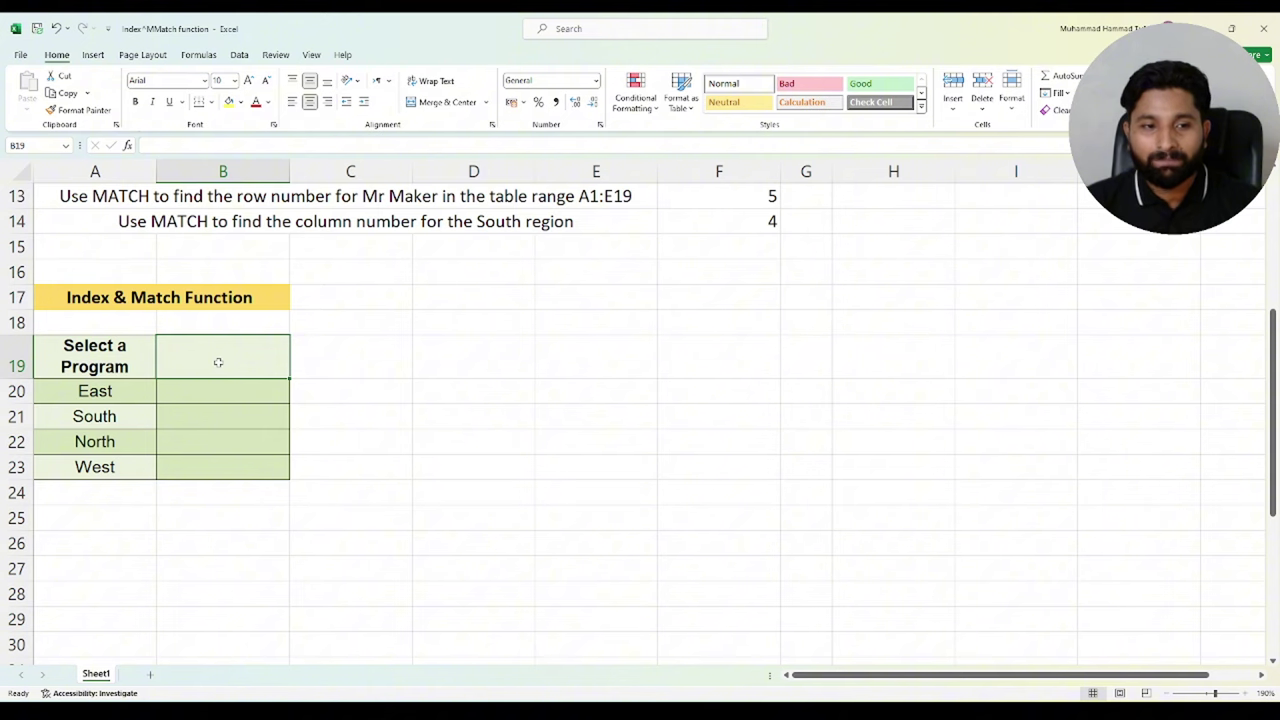
key(super+plus)
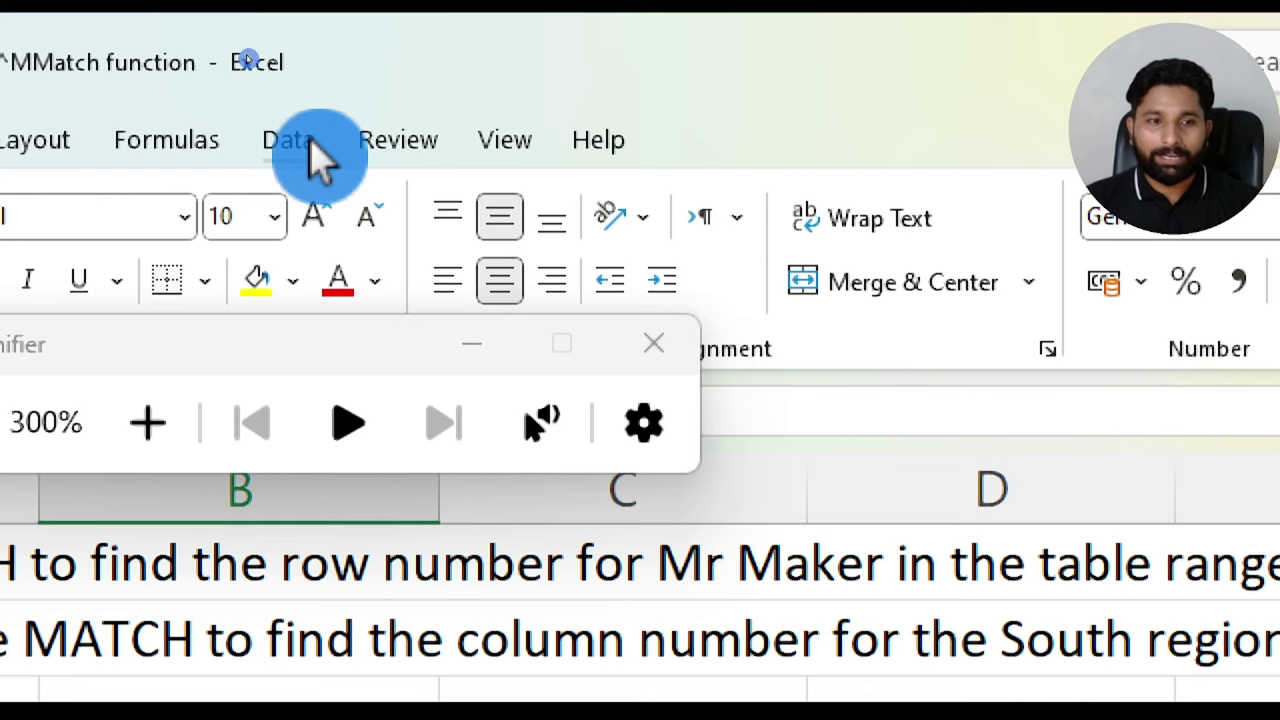
click(305, 145)
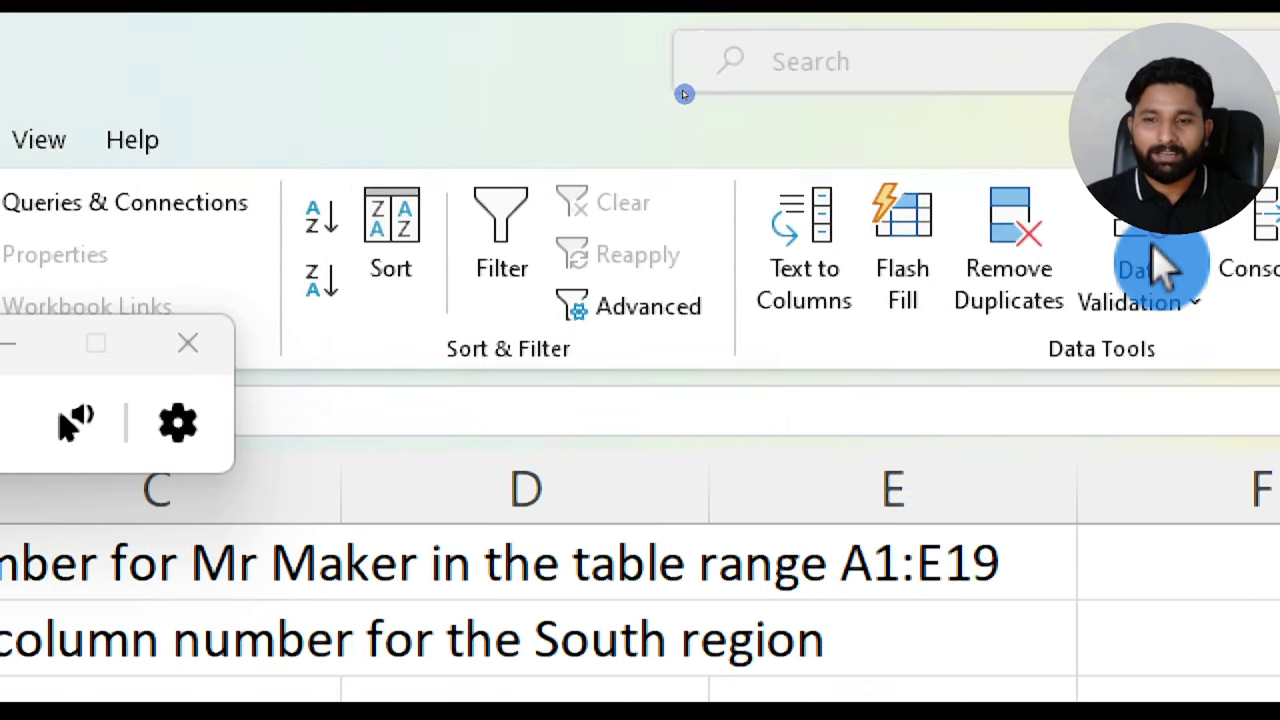
click(1160, 262)
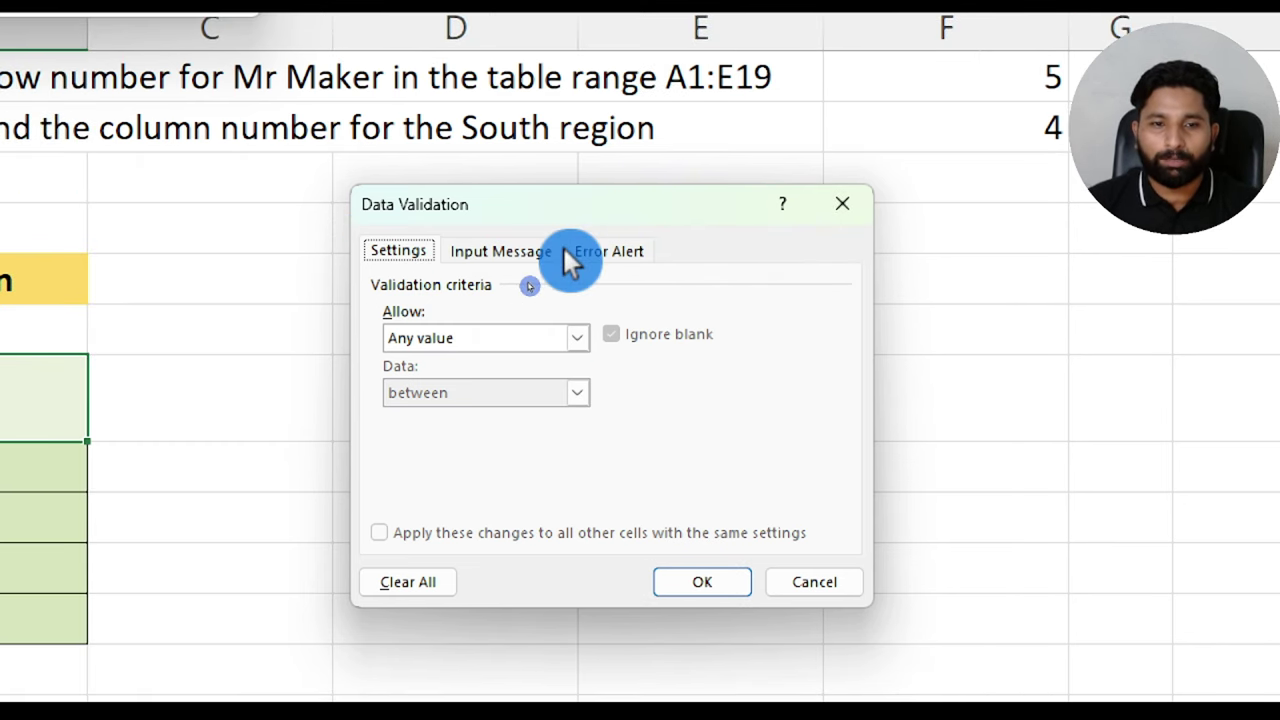
click(578, 338)
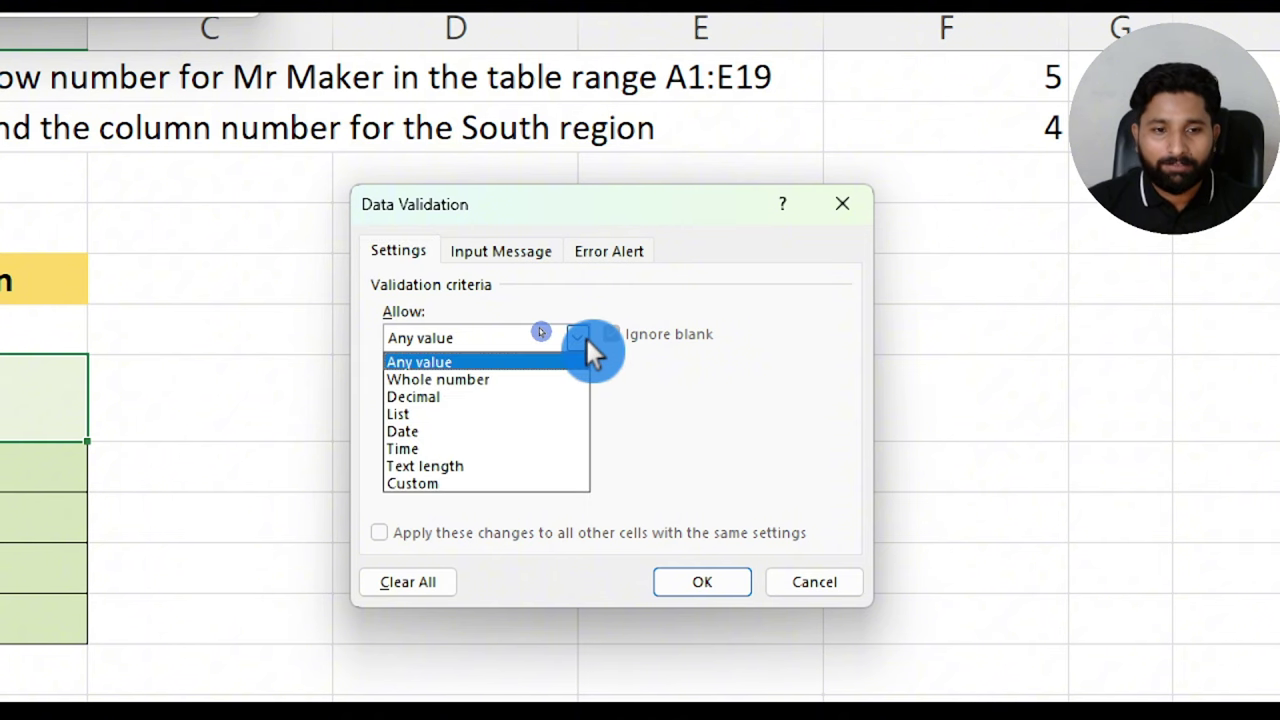
click(548, 412)
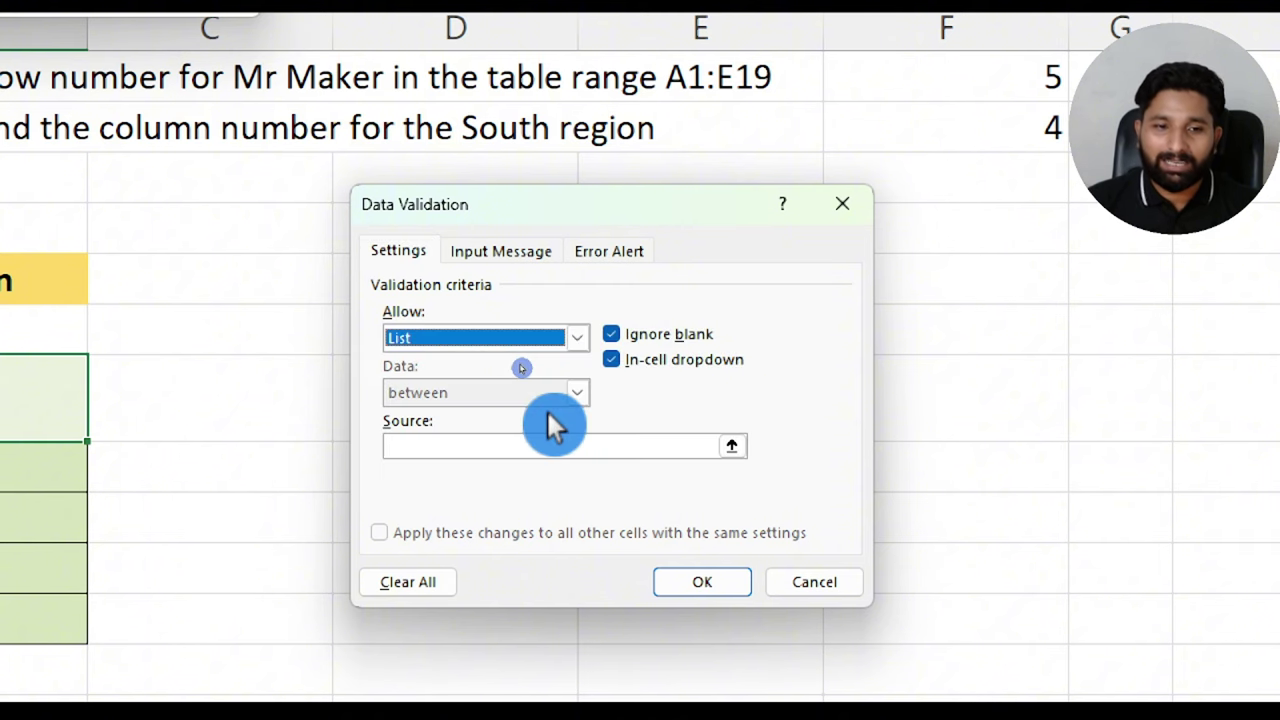
click(716, 447)
click(732, 447)
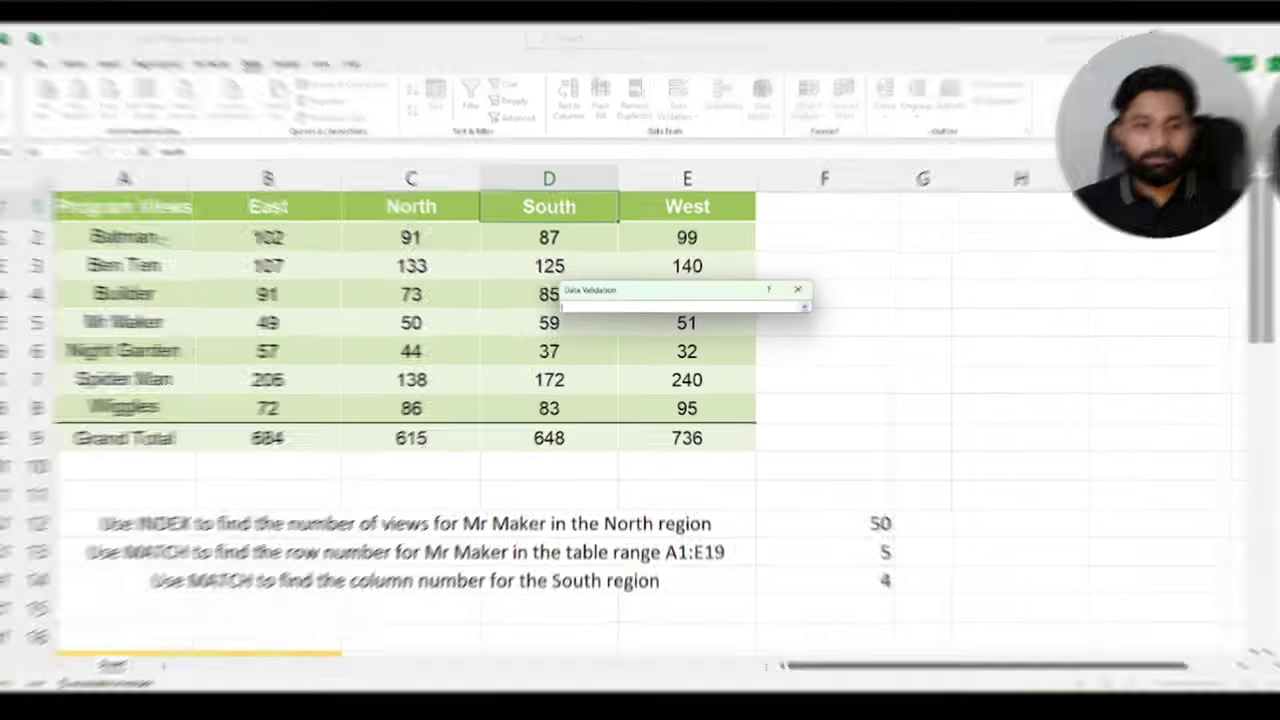
drag(160, 232, 142, 405)
key(Return)
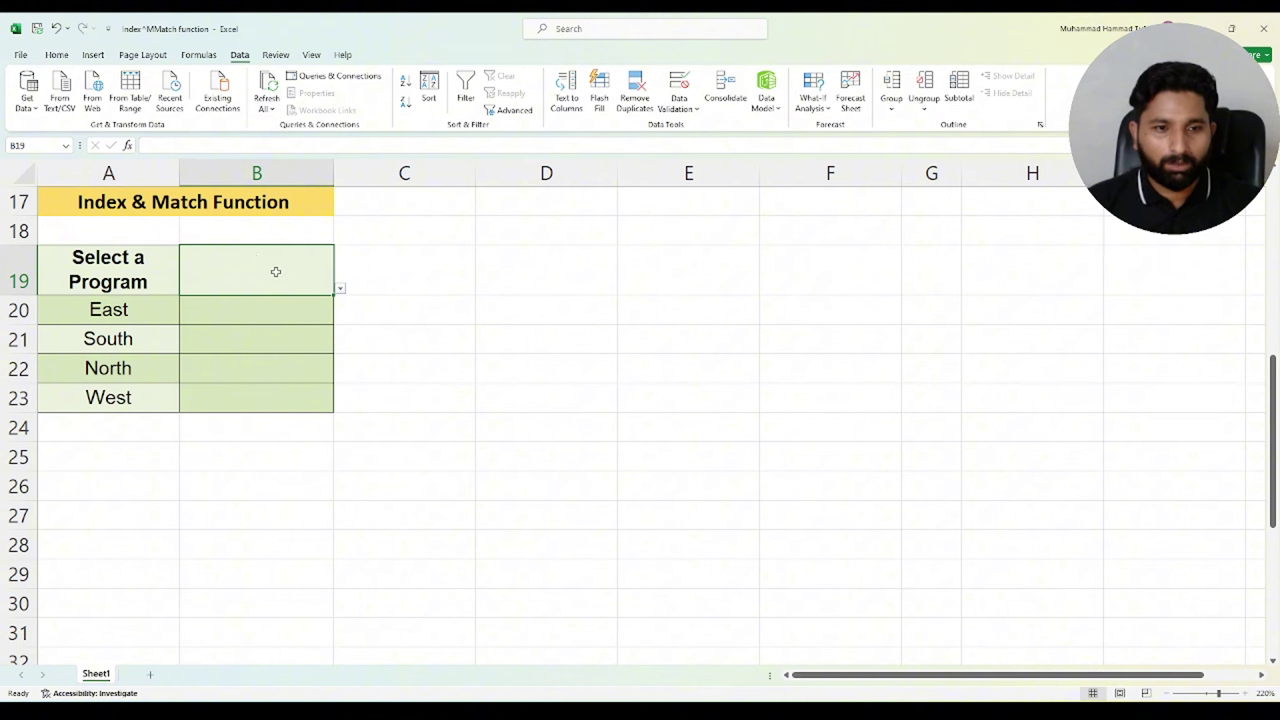
Choose Ben Ten from B19's dropdown, then select B20
click(343, 295)
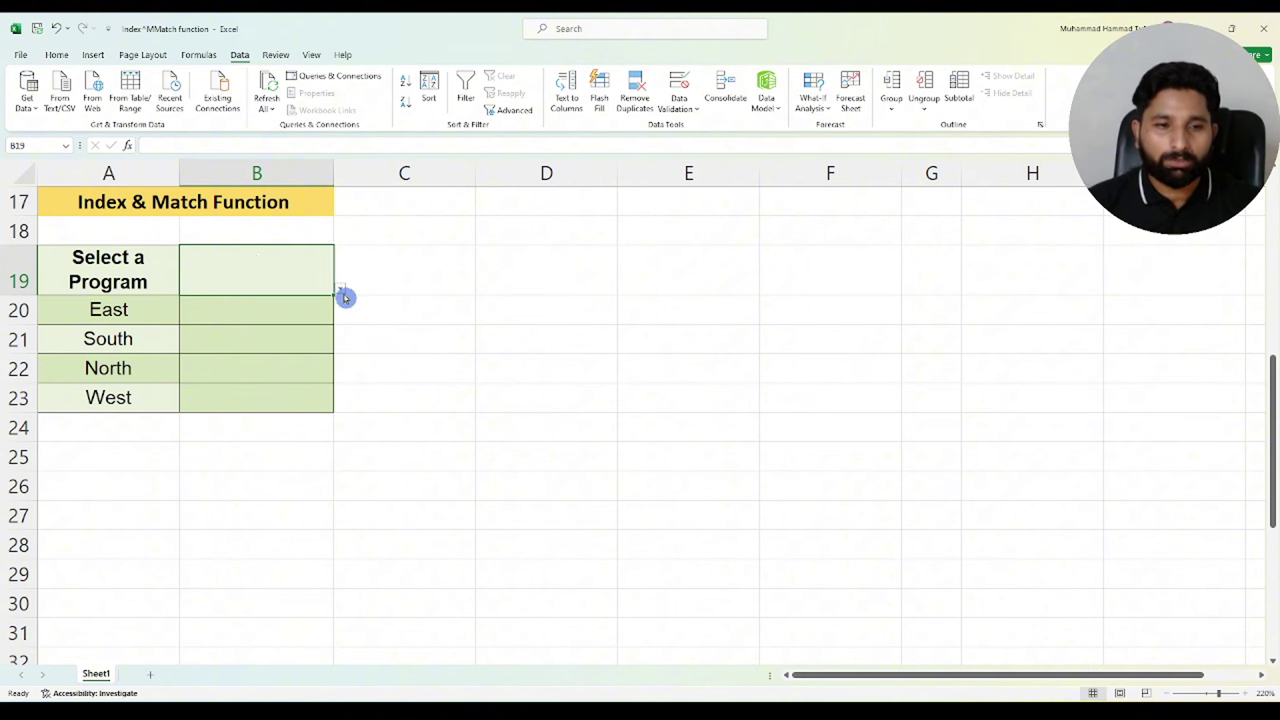
click(340, 290)
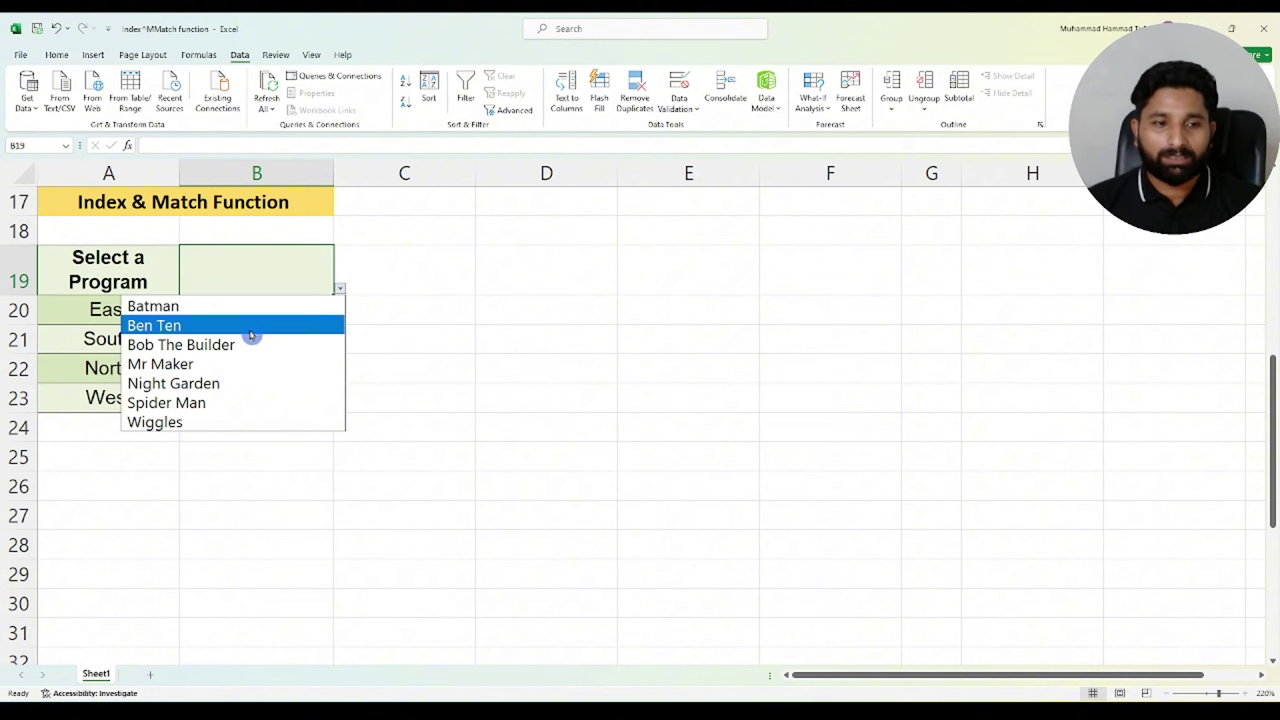
click(251, 322)
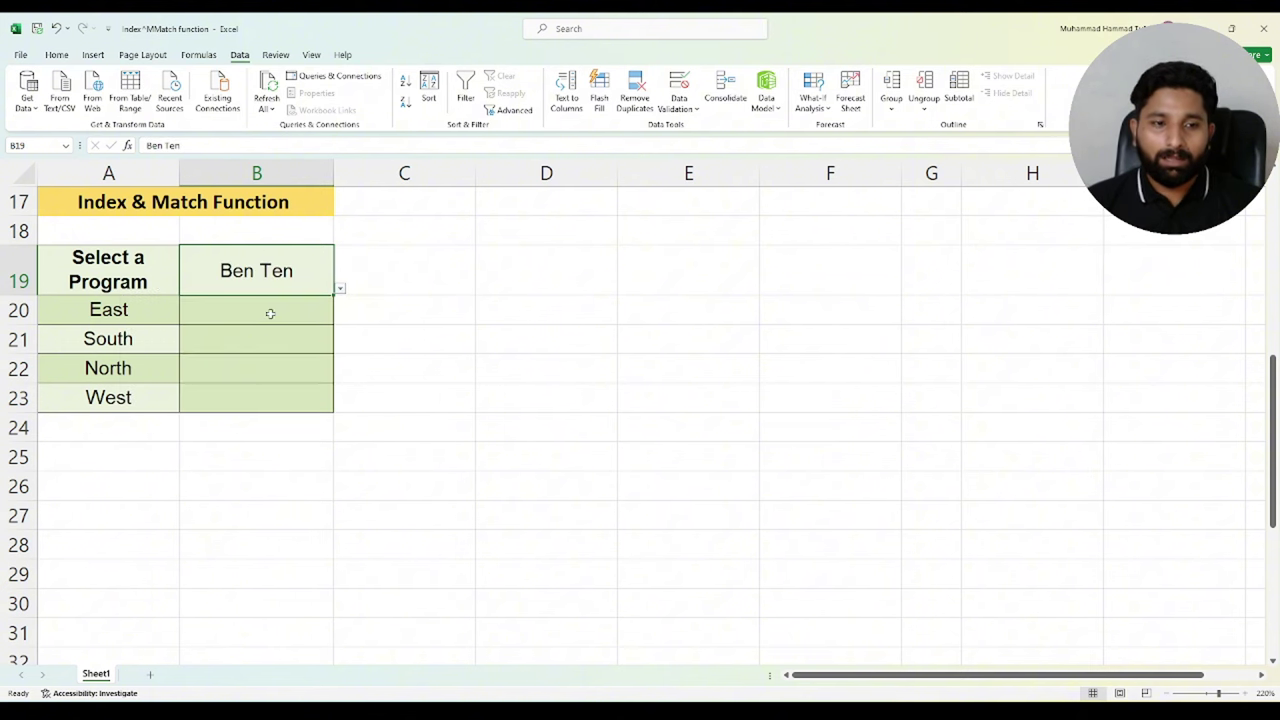
click(270, 314)
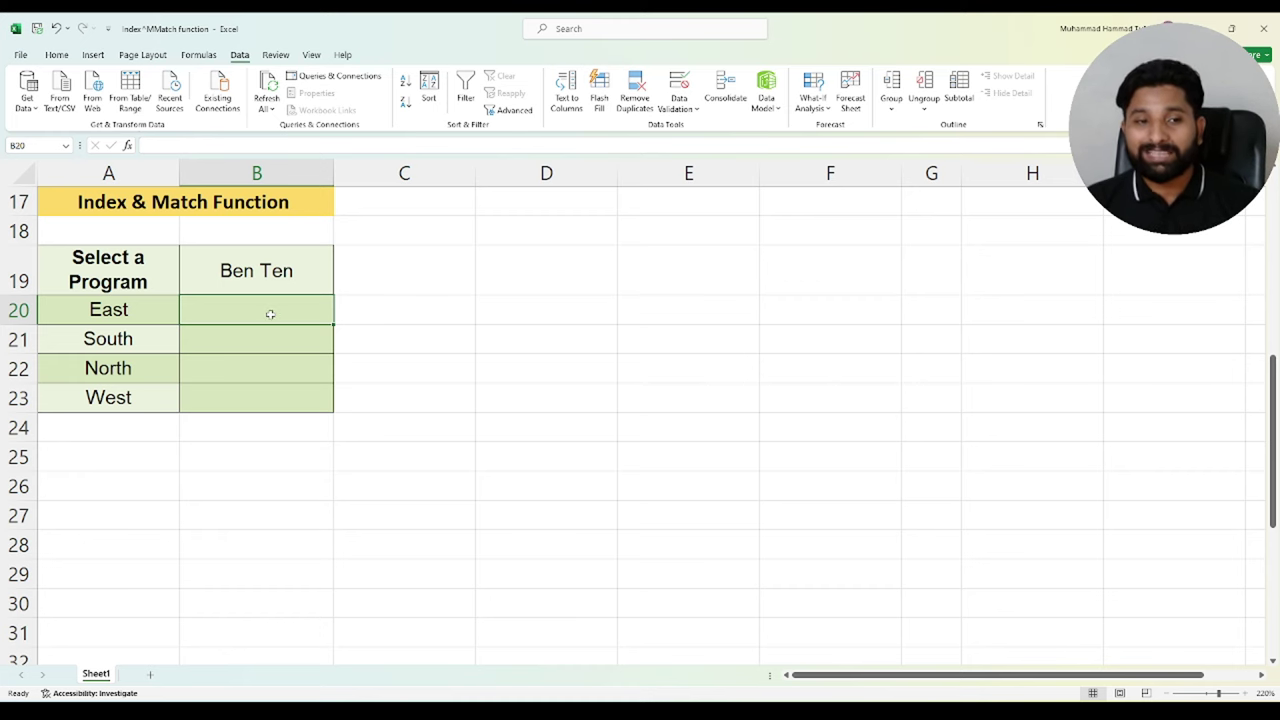
scroll(270, 314, up, 2)
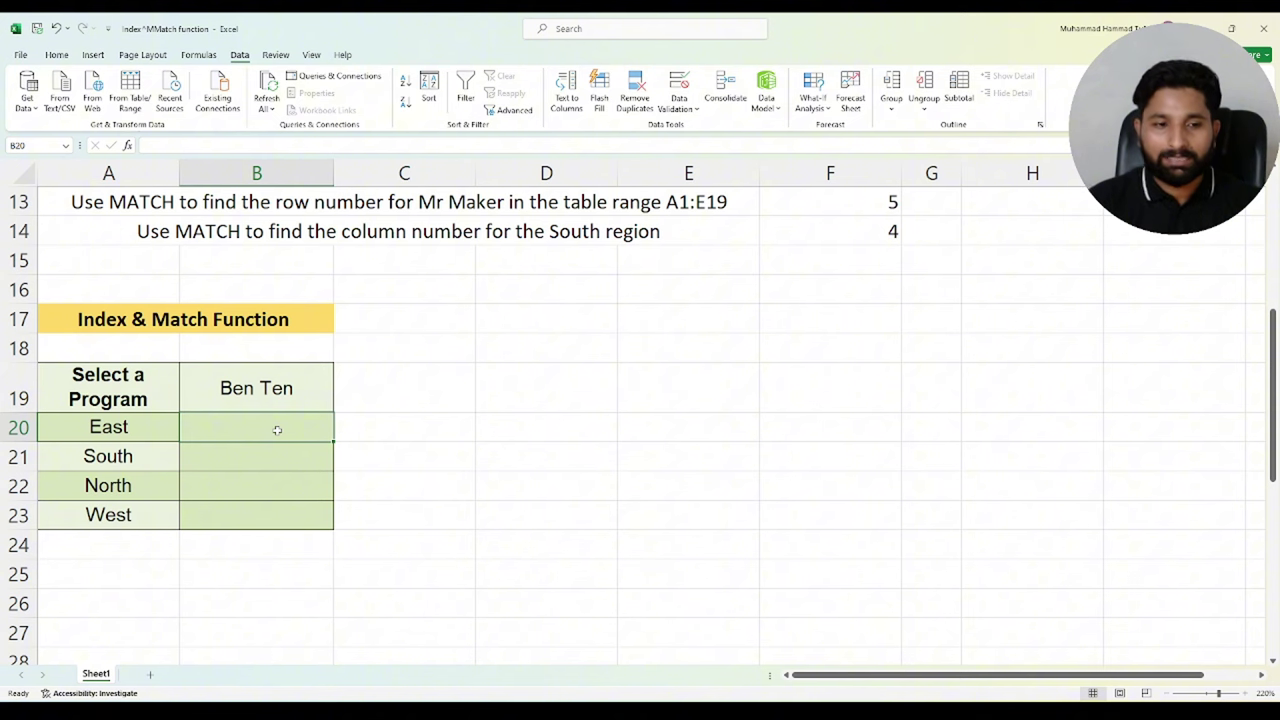
Begin B20 with =INDEX($A$1:$E$9, and start a nested MATCH for the row
text(=index)
key(Tab)
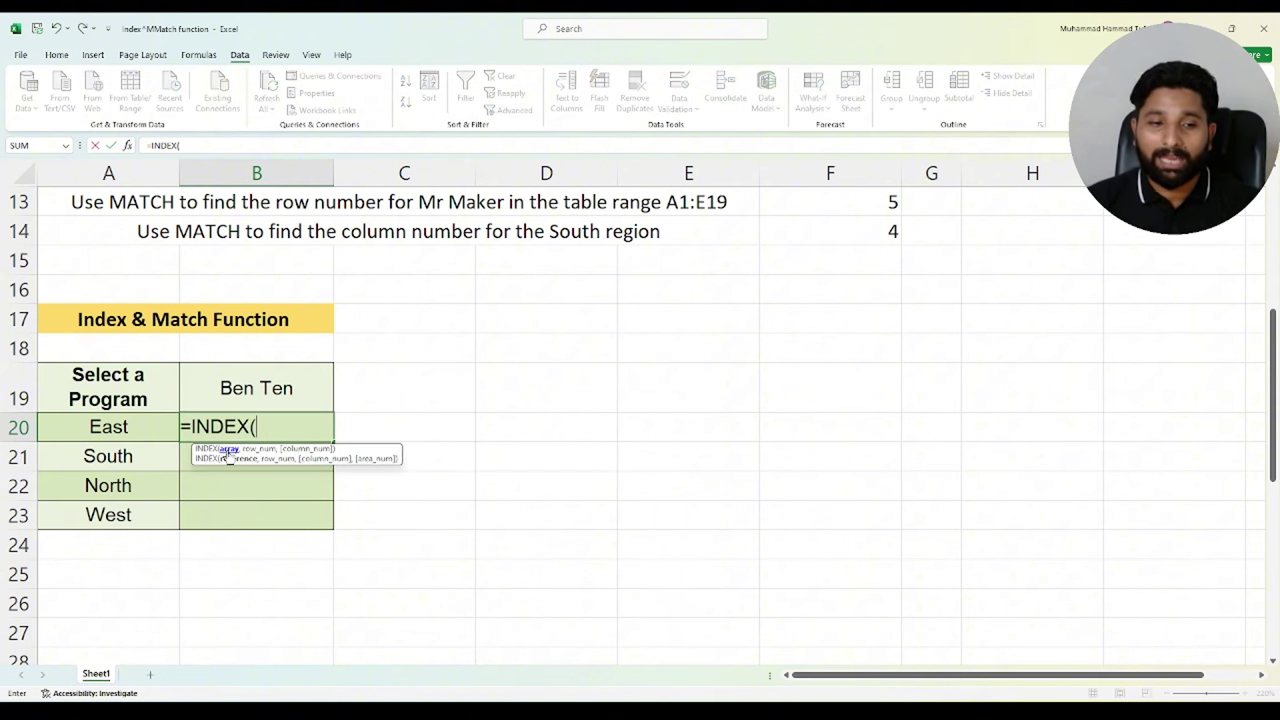
scroll(594, 320, up, 4)
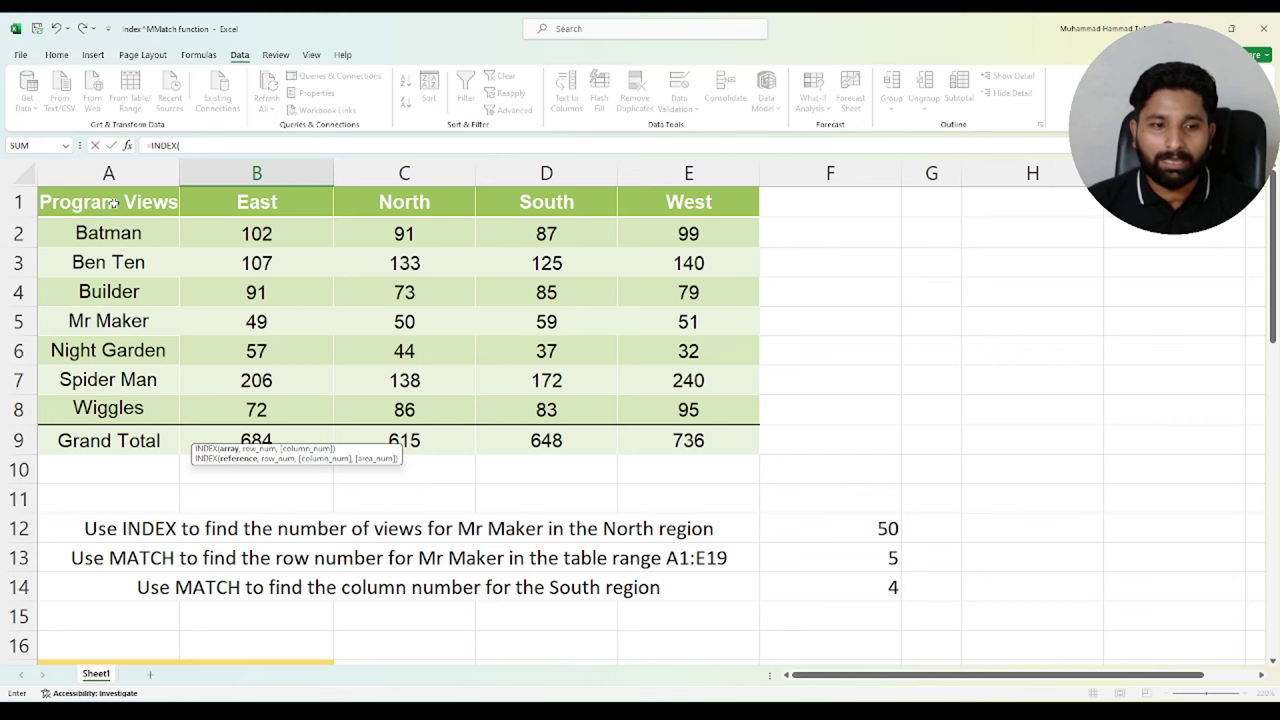
drag(113, 203, 680, 440)
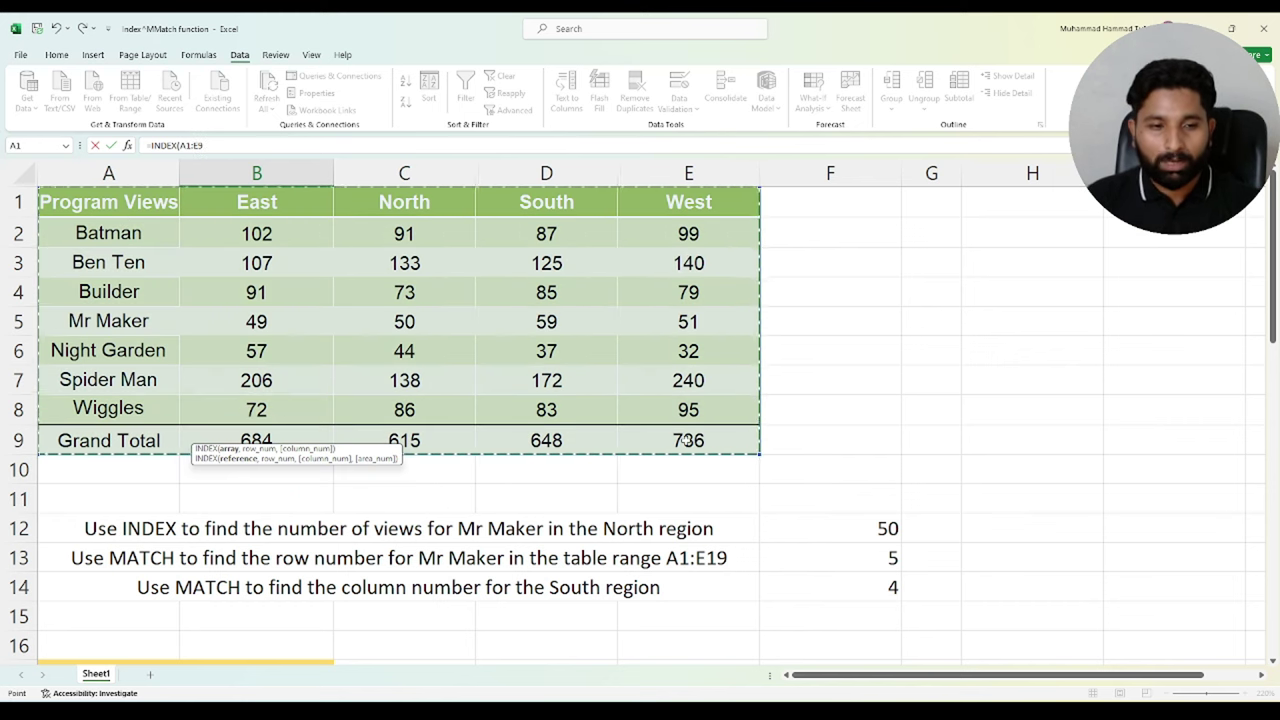
scroll(686, 440, down, 4)
key(F4)
text($E$9,)
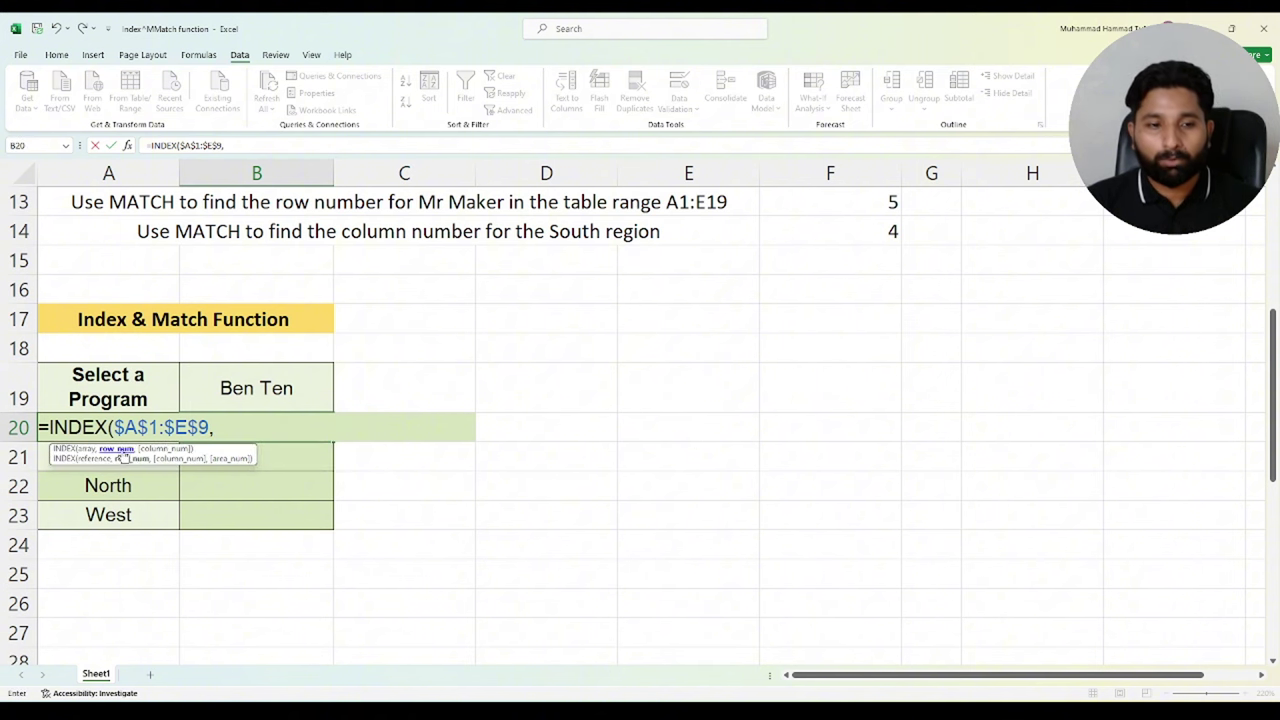
scroll(295, 357, up, 4)
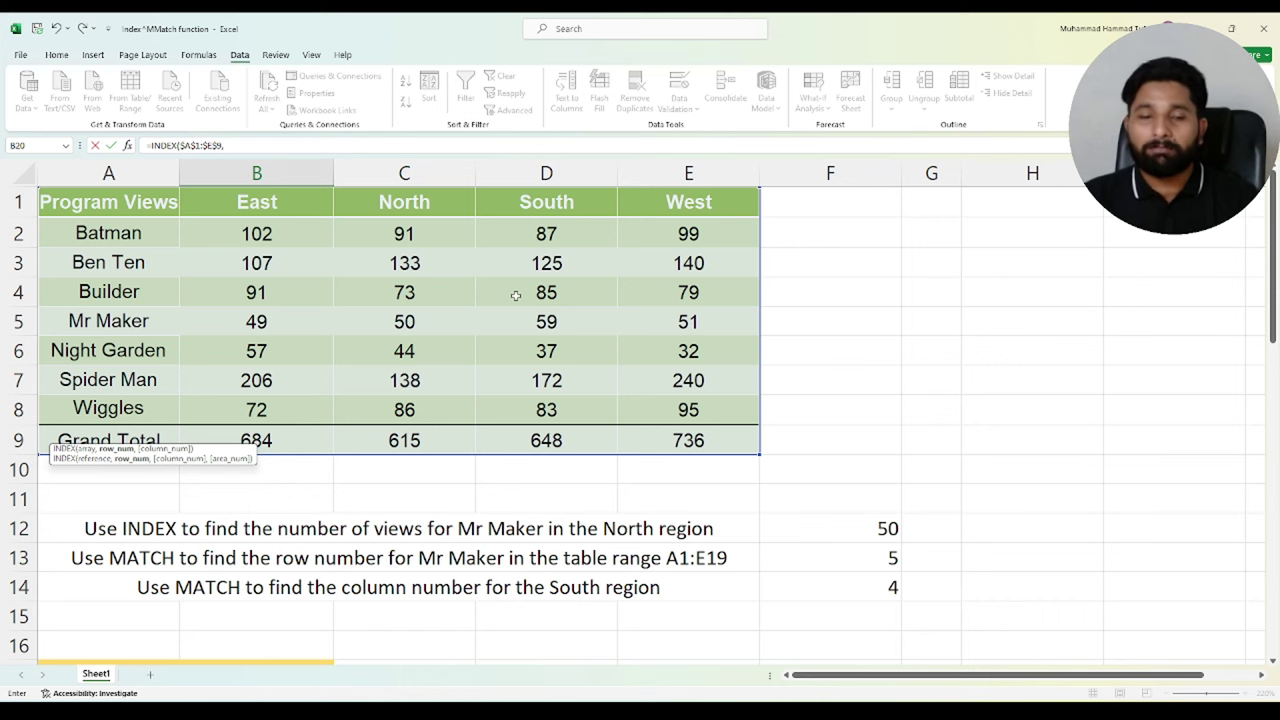
scroll(433, 468, down, 1)
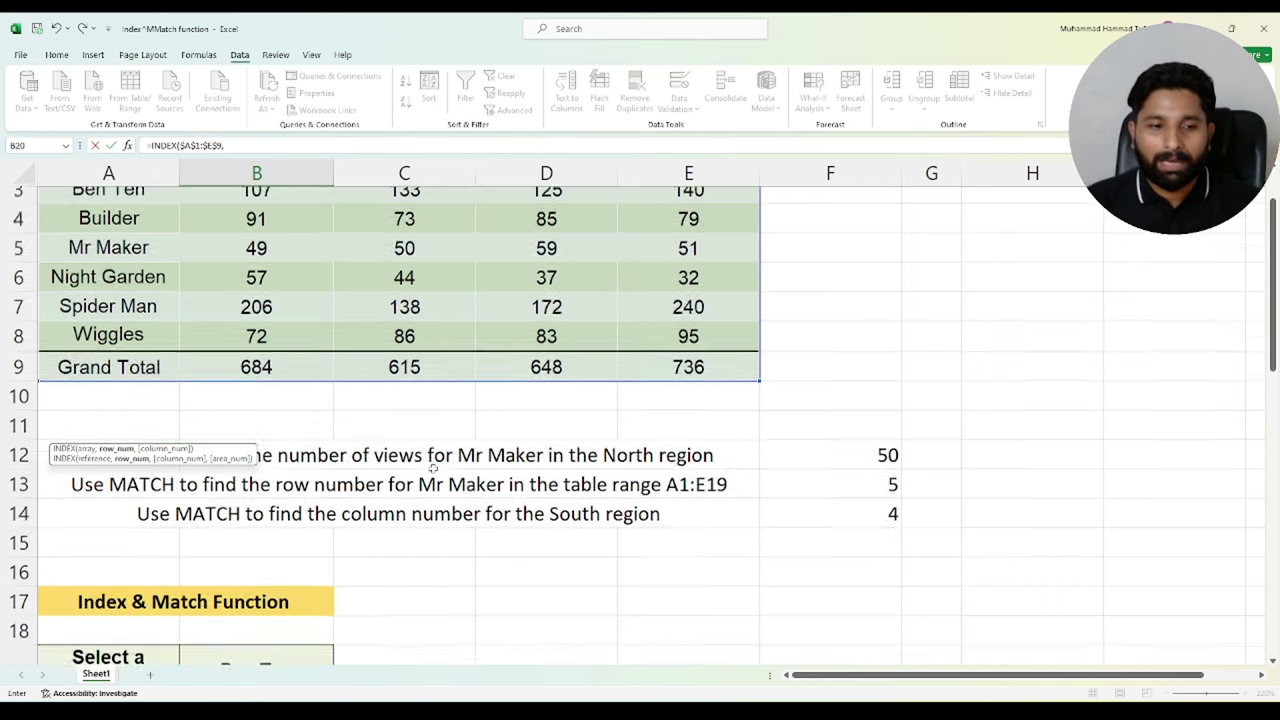
scroll(433, 468, down, 1)
scroll(249, 594, down, 1)
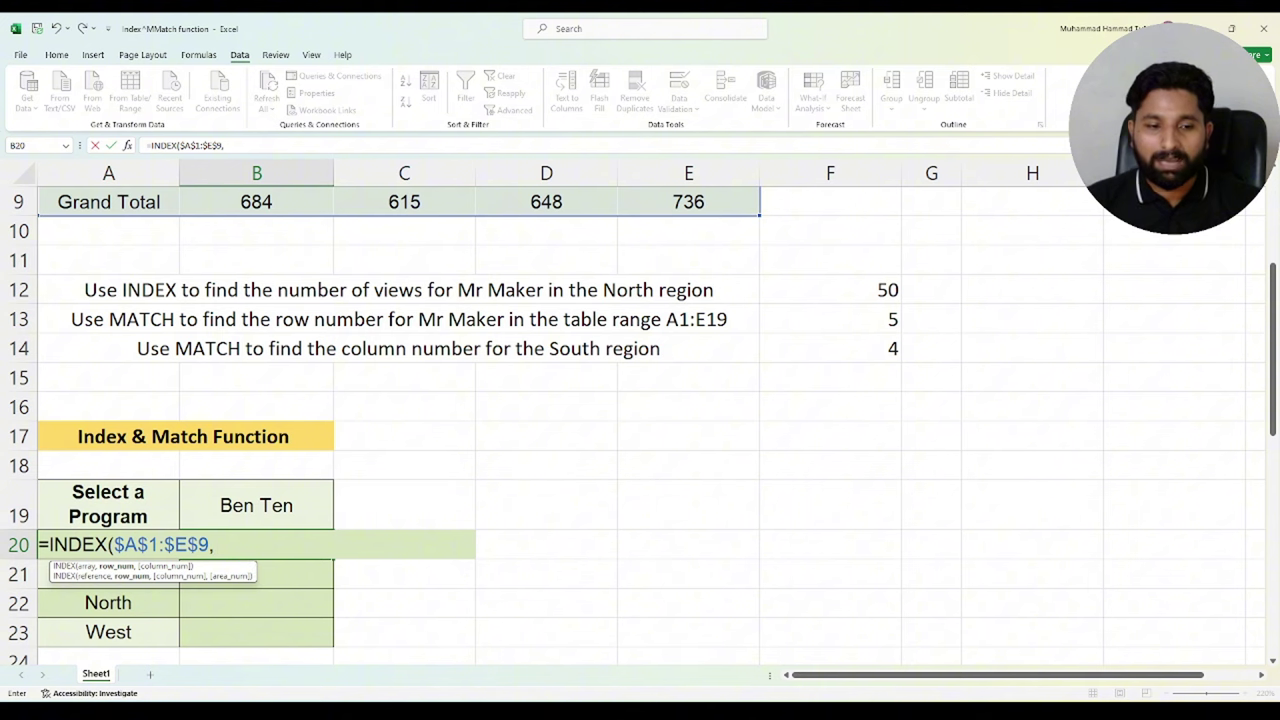
text(=)
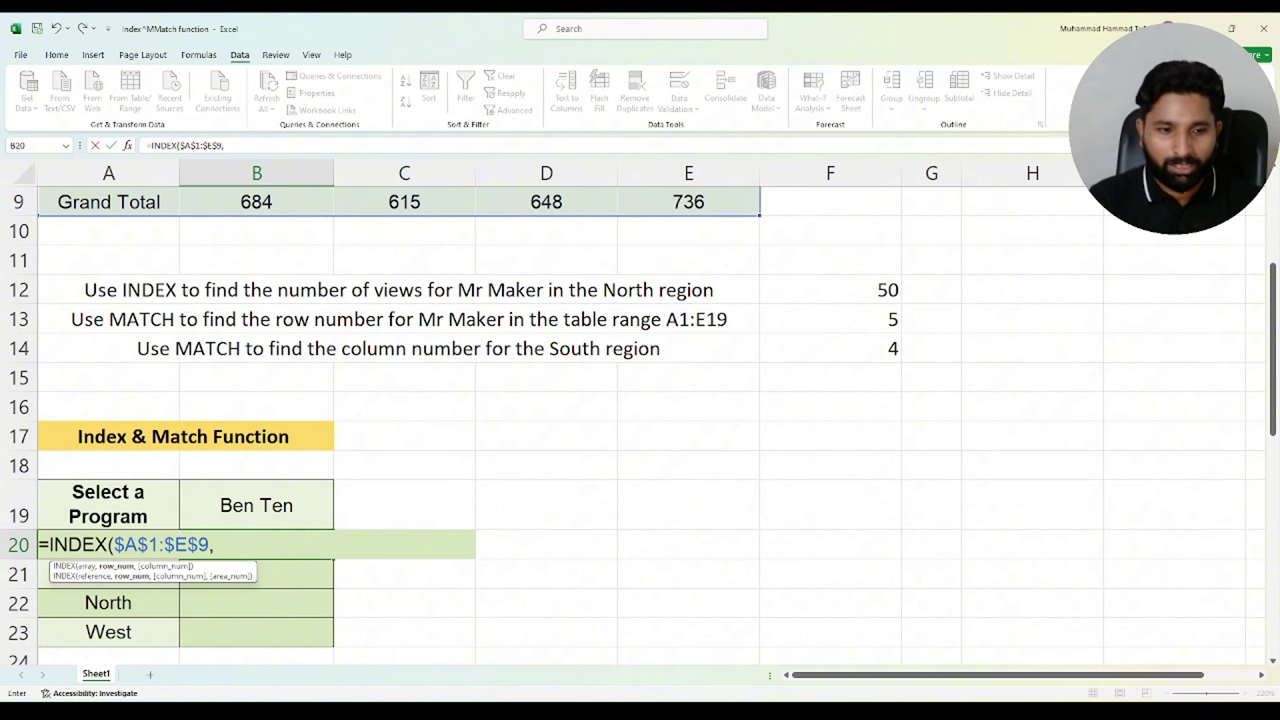
text(match)
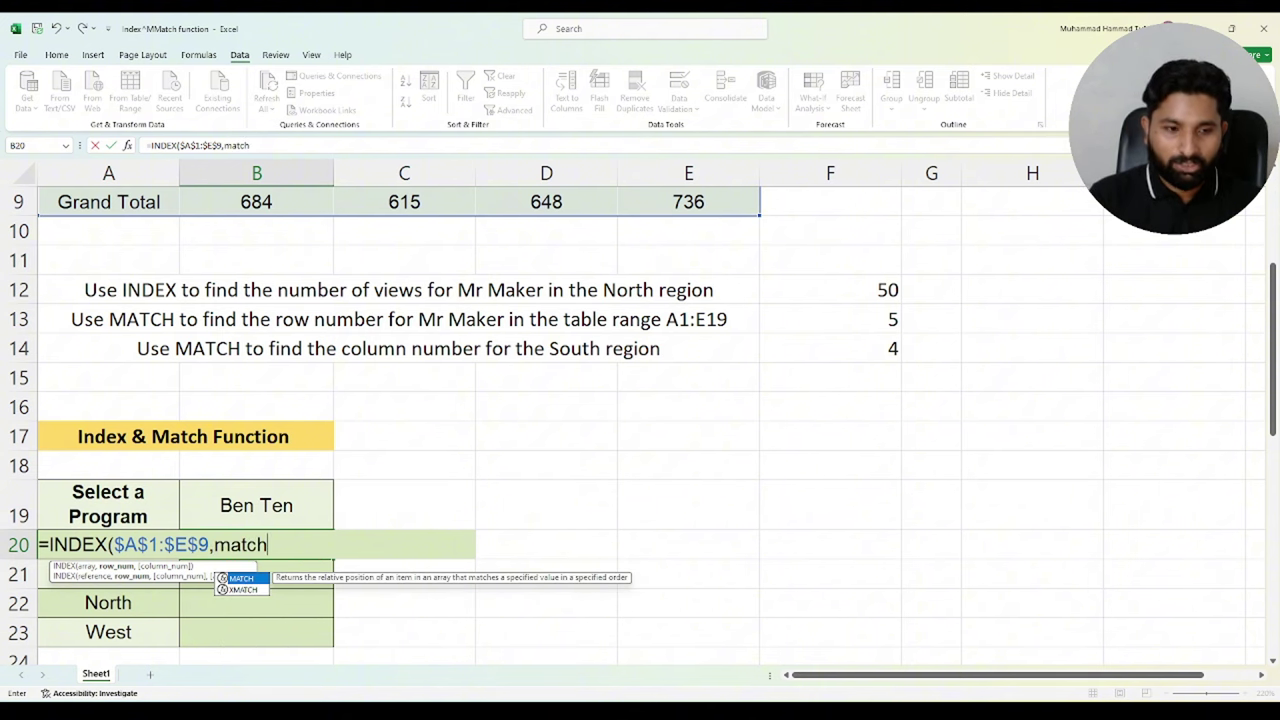
Add MATCH($B$19,$A$1:$A$9,0) as INDEX's row argument and start the column MATCH
key(Tab)
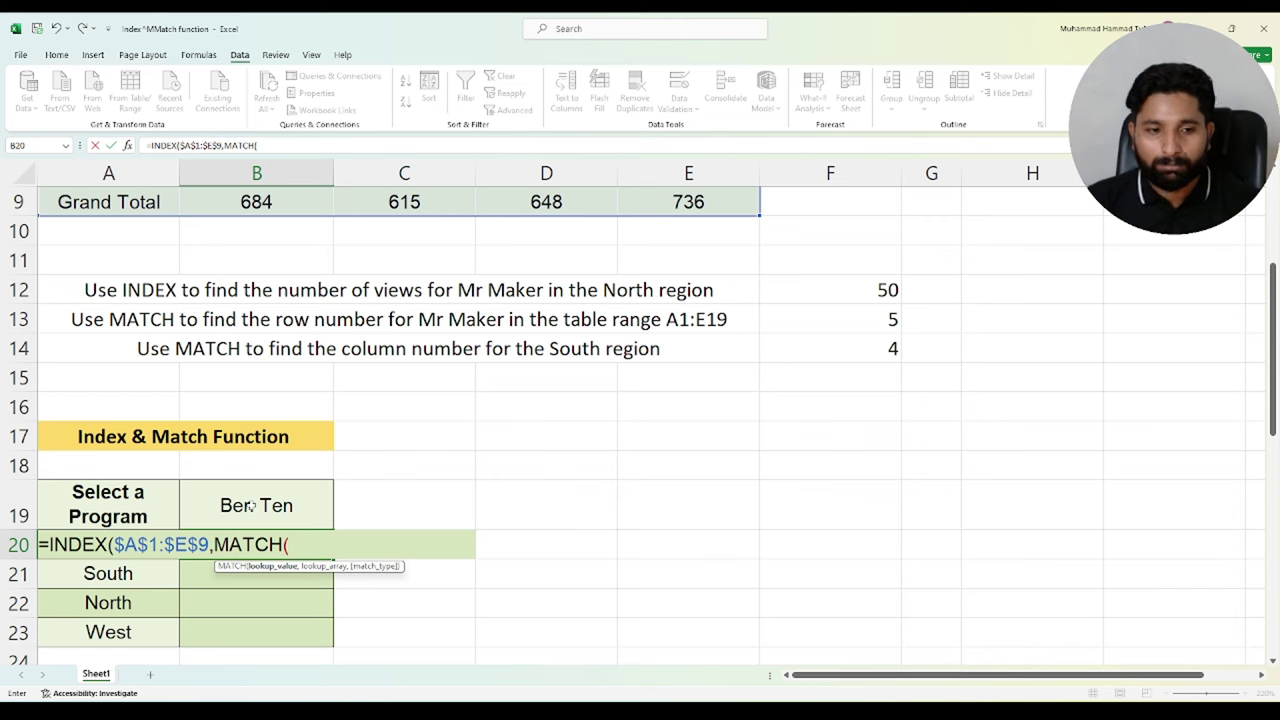
click(253, 506)
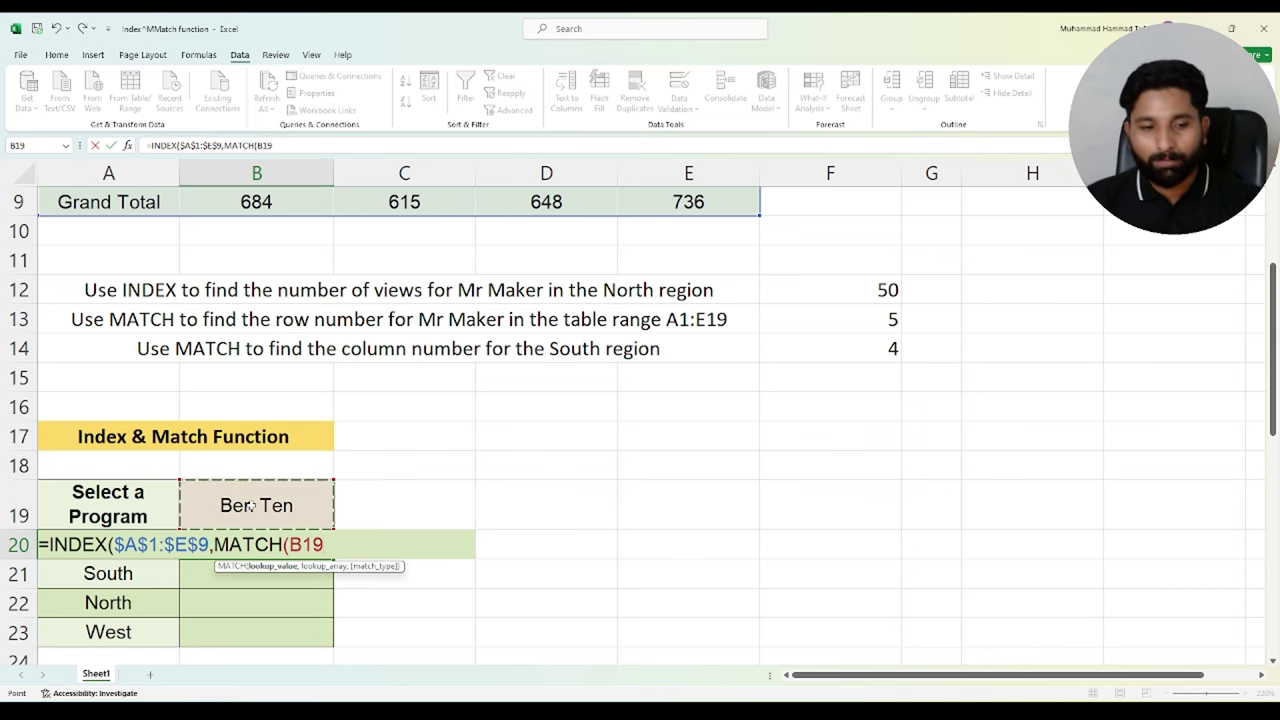
key(F4)
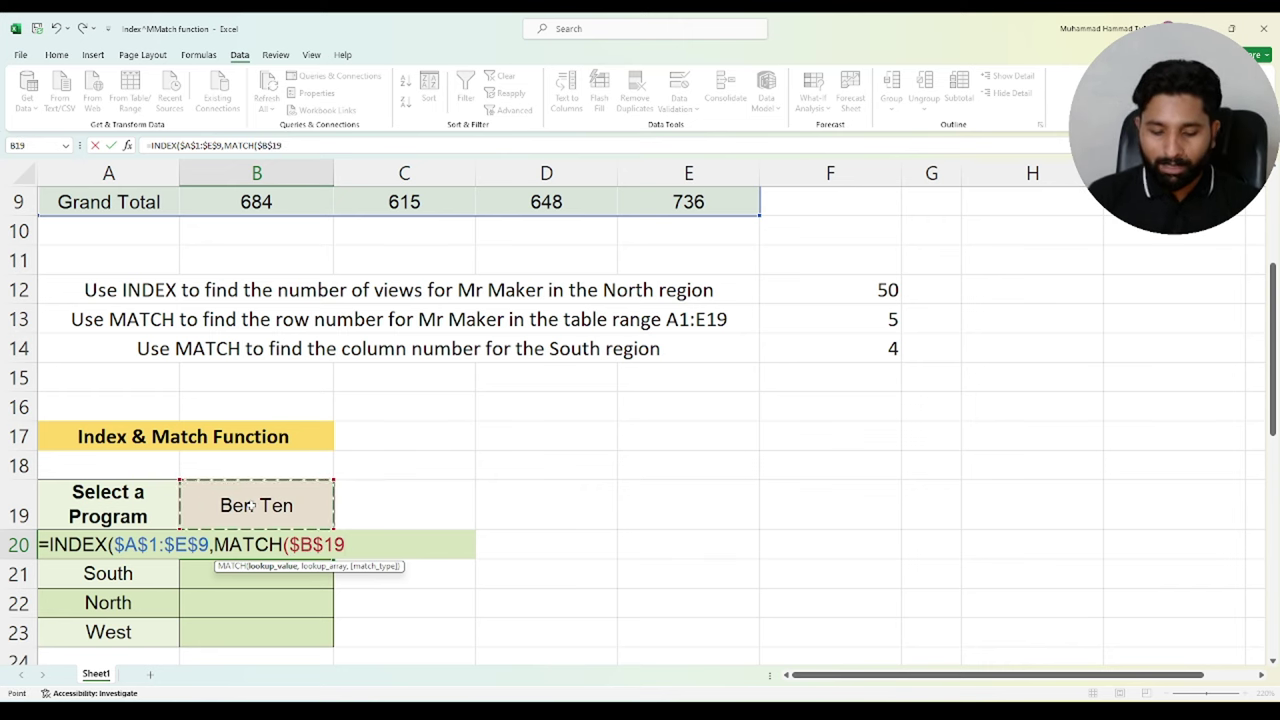
text(,)
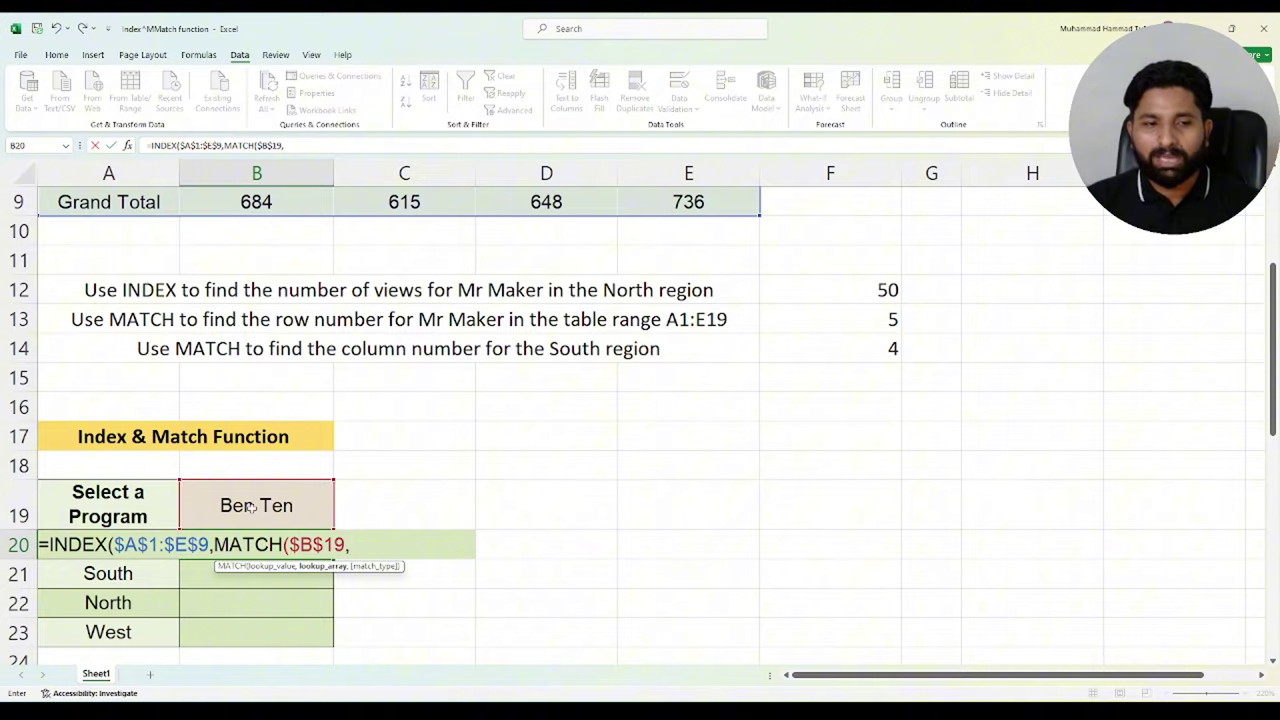
scroll(253, 506, up, 3)
drag(108, 202, 110, 440)
scroll(110, 426, down, 2)
scroll(286, 451, down, 2)
key(F4)
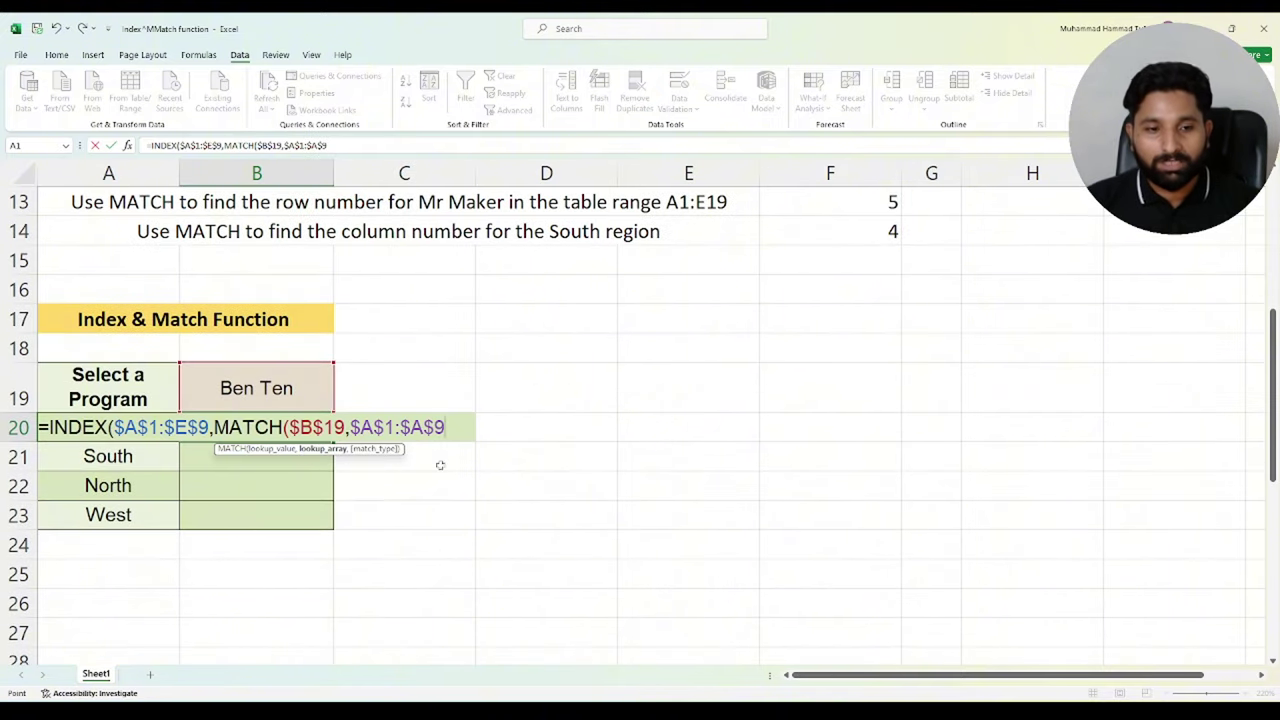
text(,)
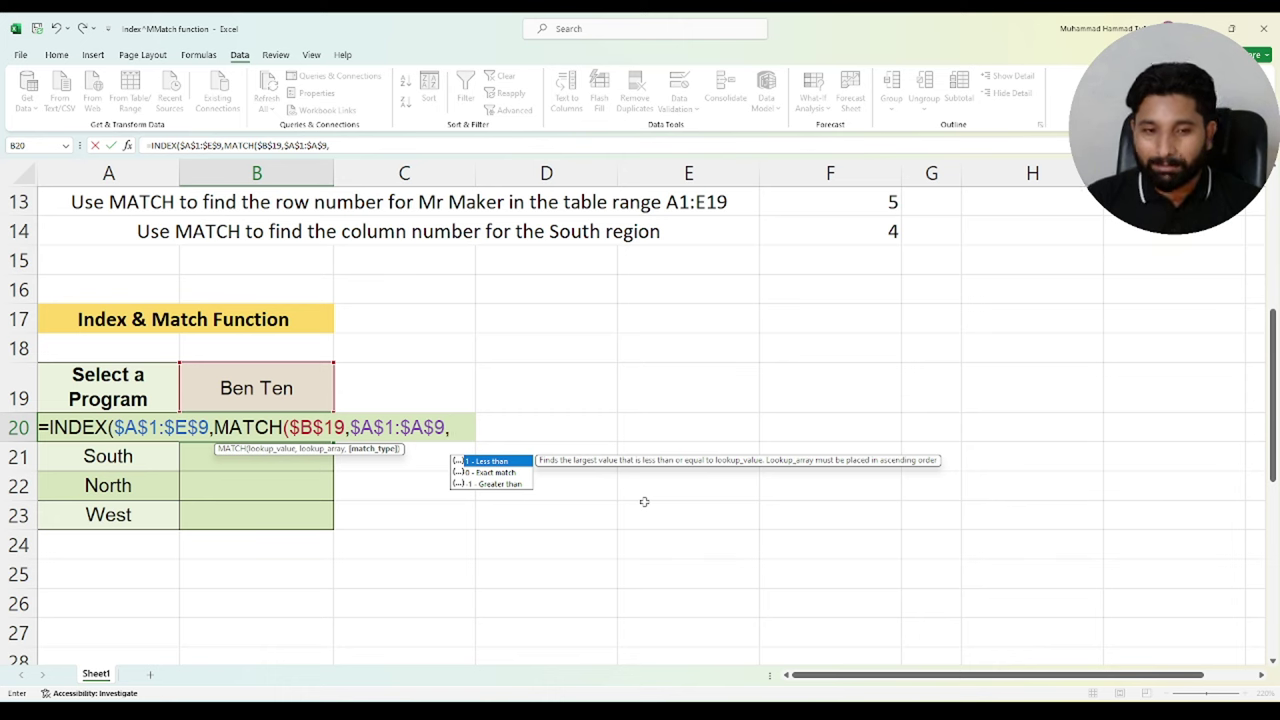
text(0))
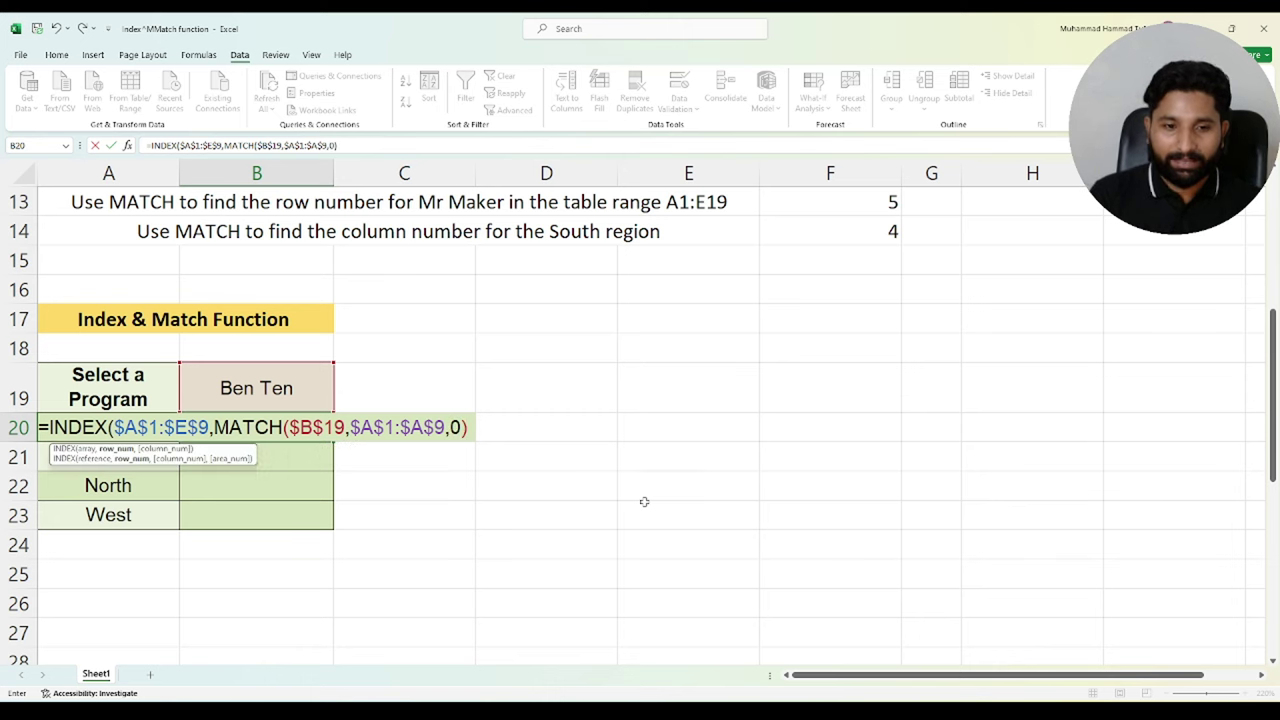
text(,)
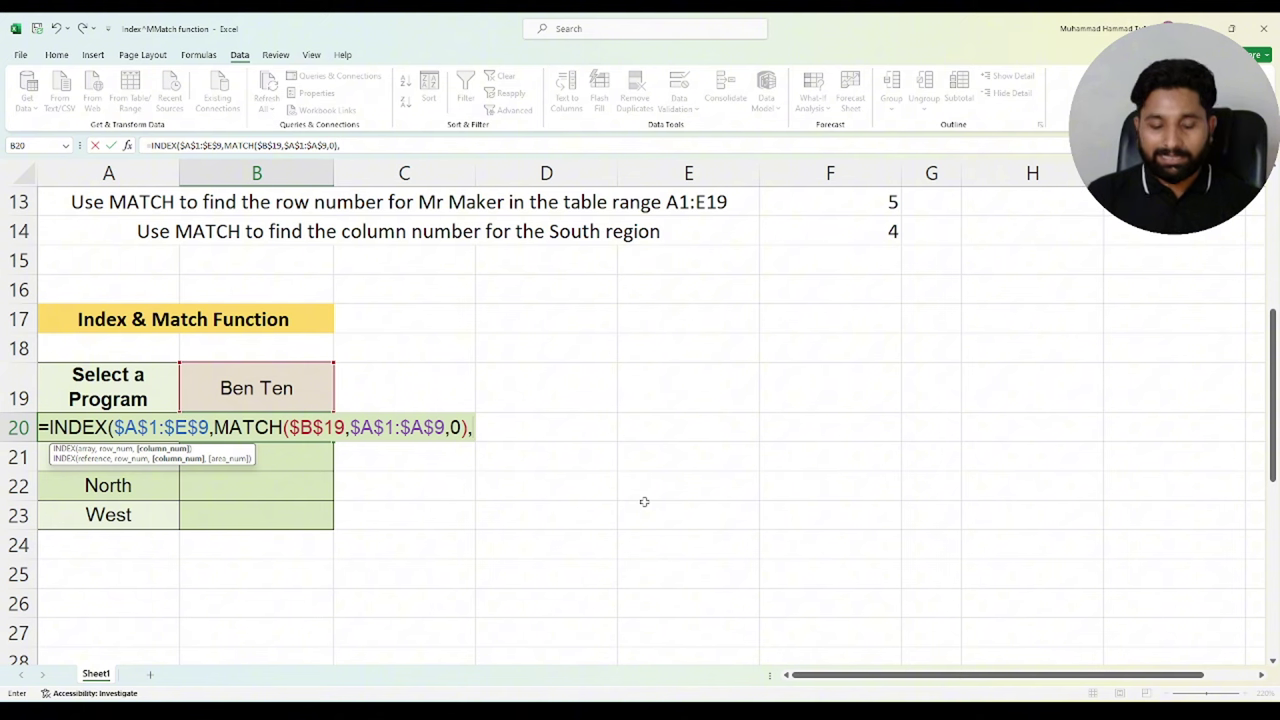
text(match)
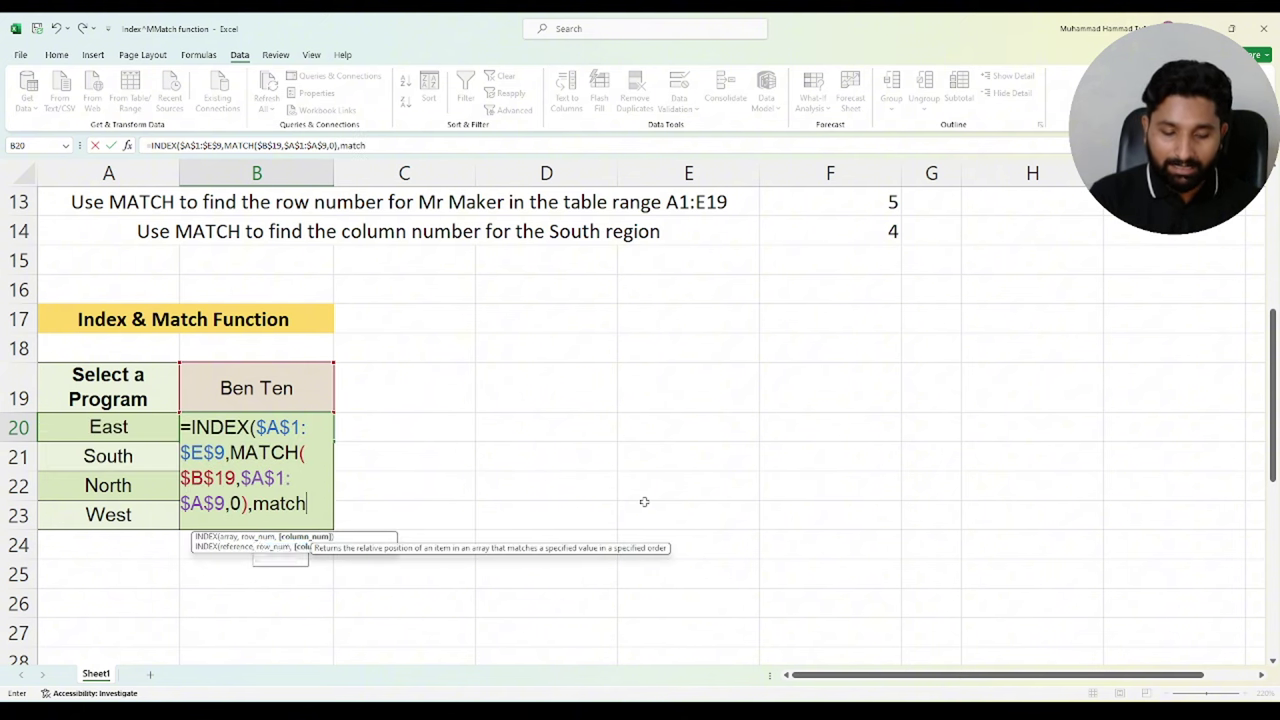
Complete the formula with MATCH(A20,$A$1:$E$1,0)) so B20 shows 107 for East
key(Tab)
click(125, 427)
text(,)
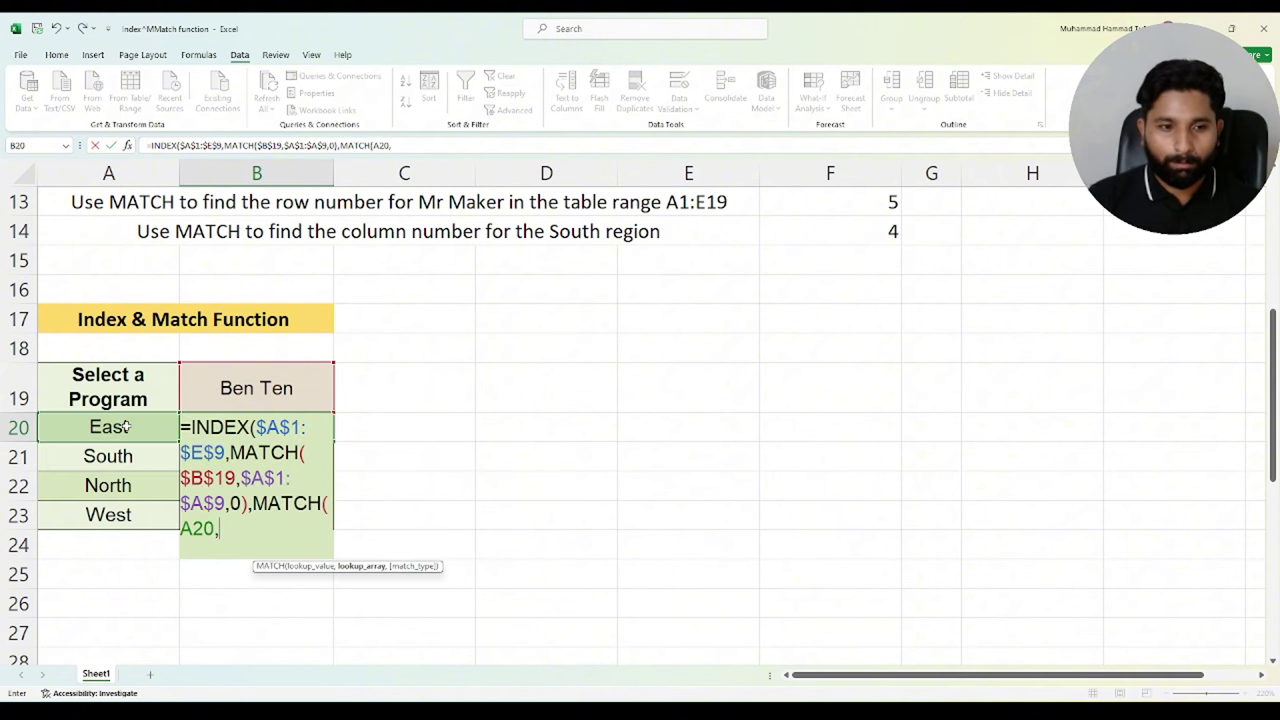
scroll(406, 386, up, 4)
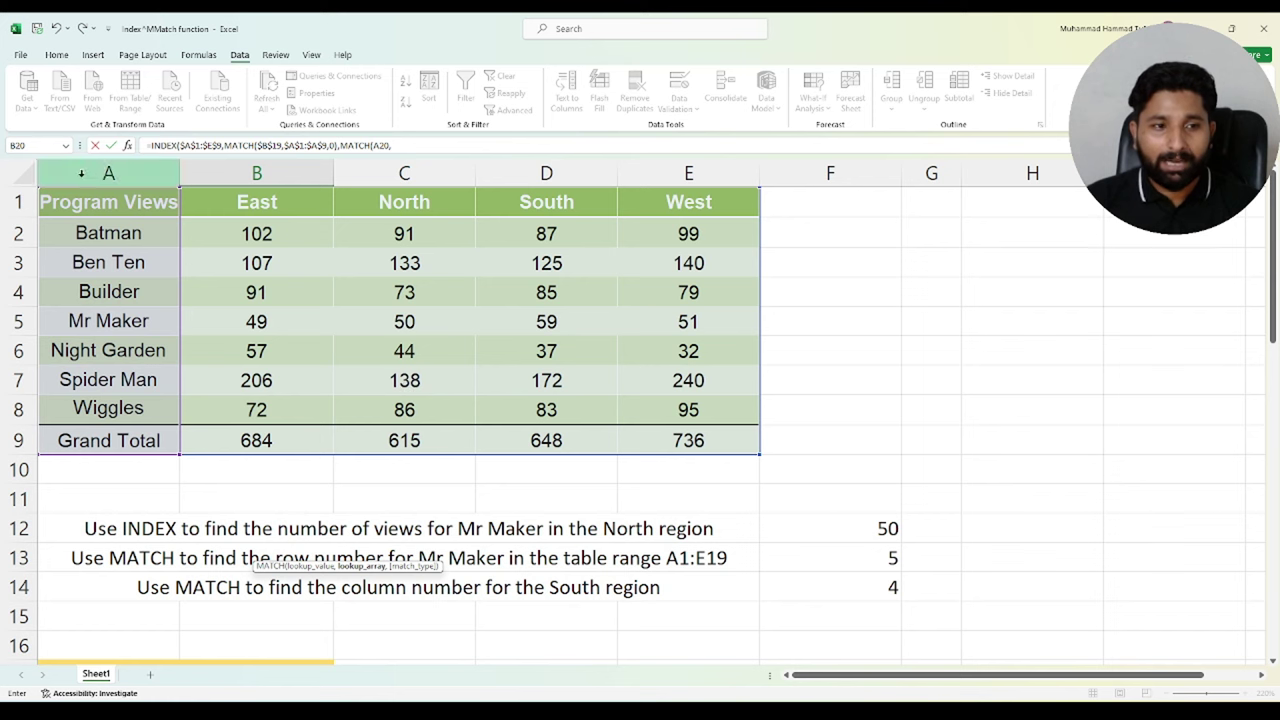
drag(110, 200, 674, 205)
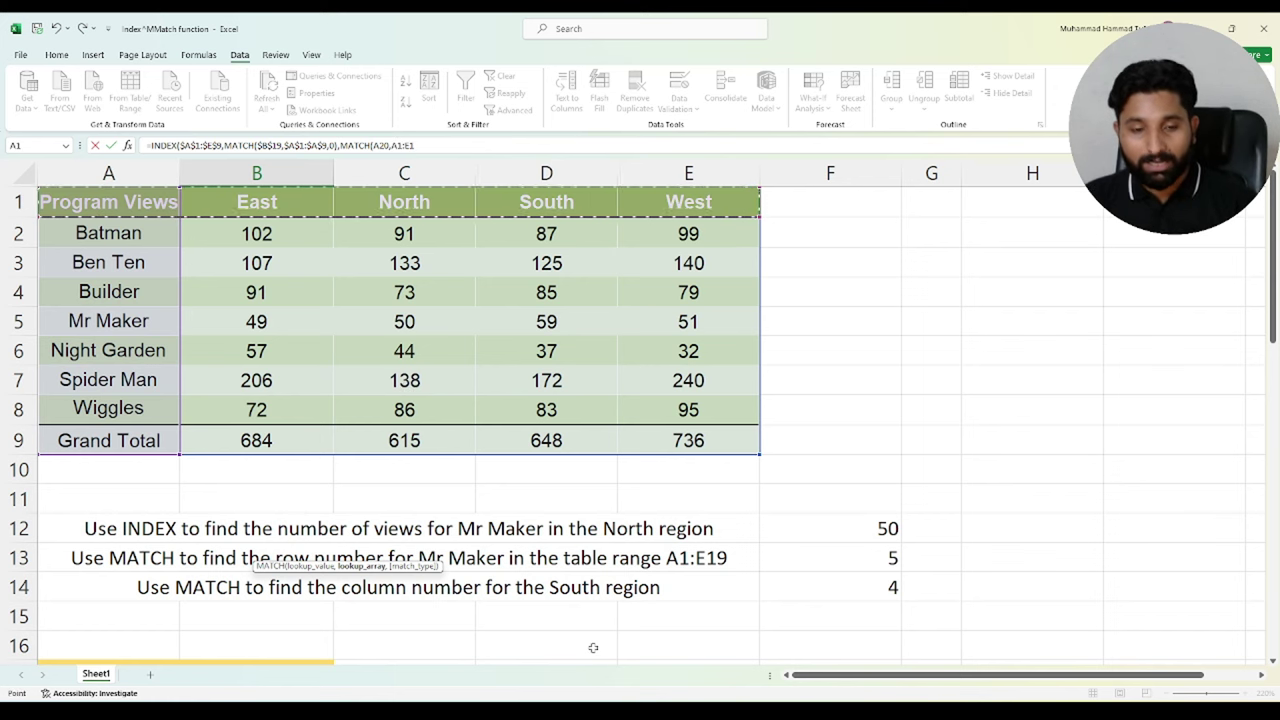
key(F4)
text($E$1,0)
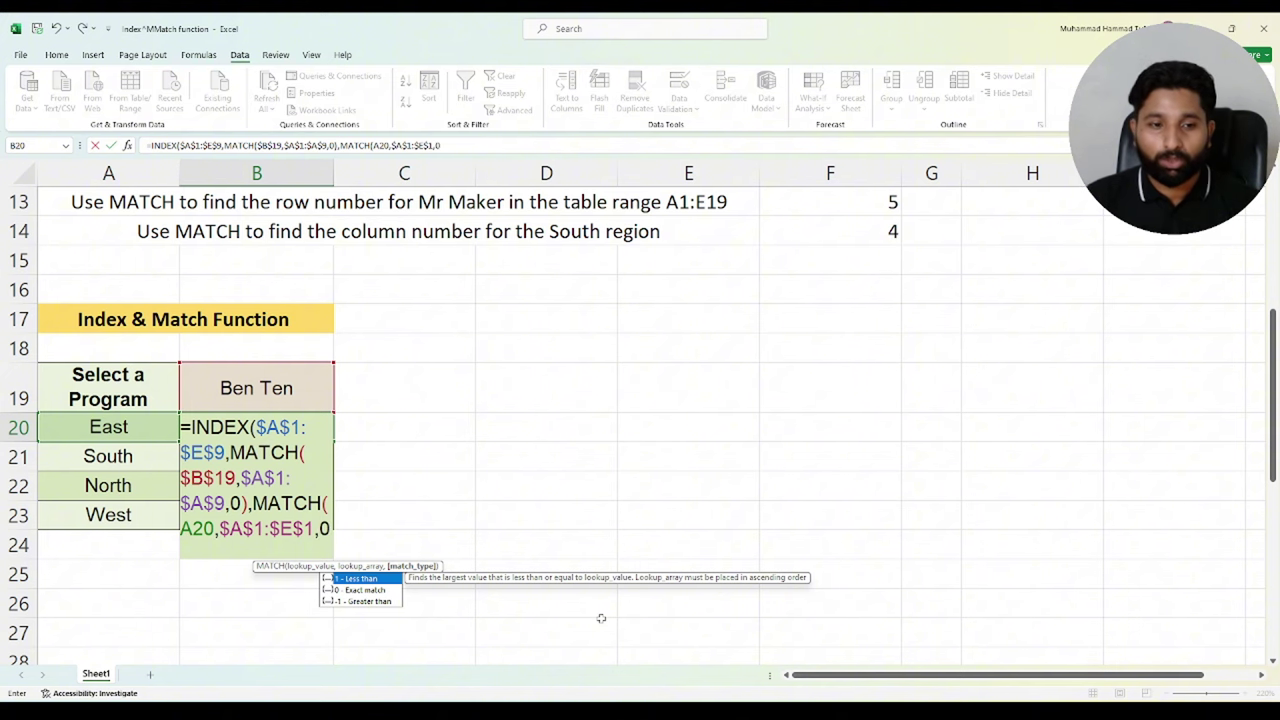
text())
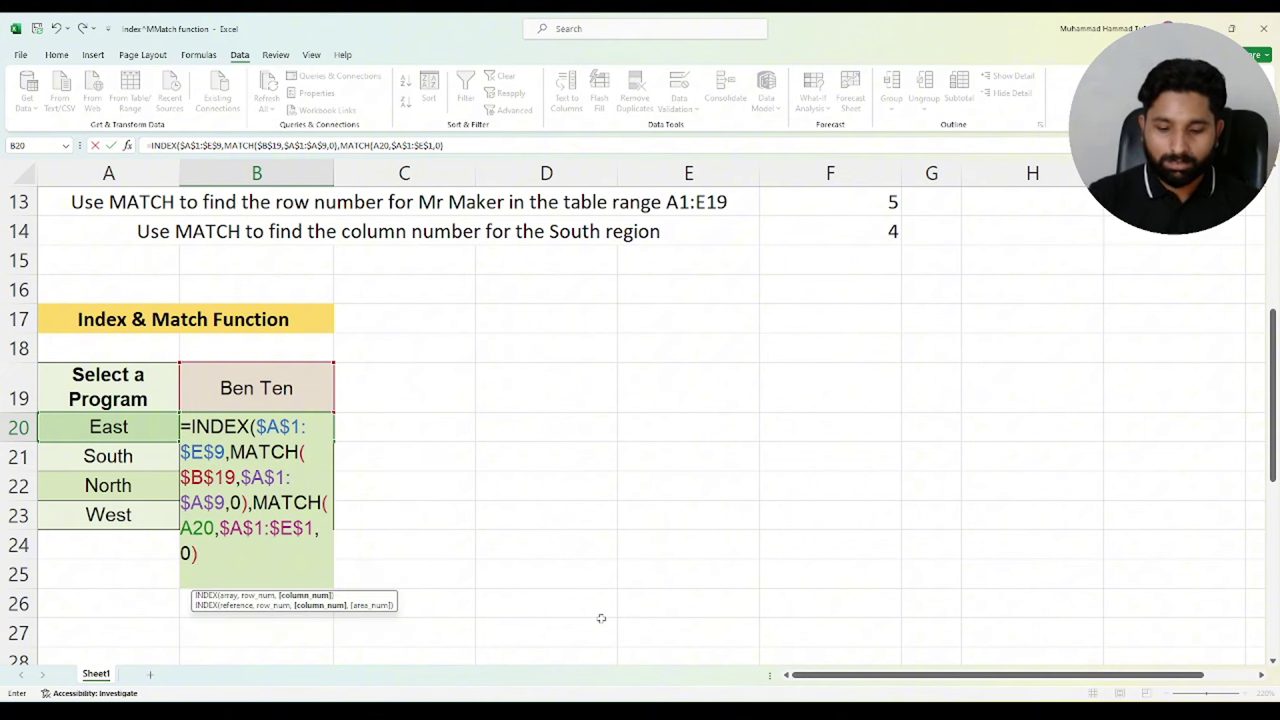
text())
key(Return)
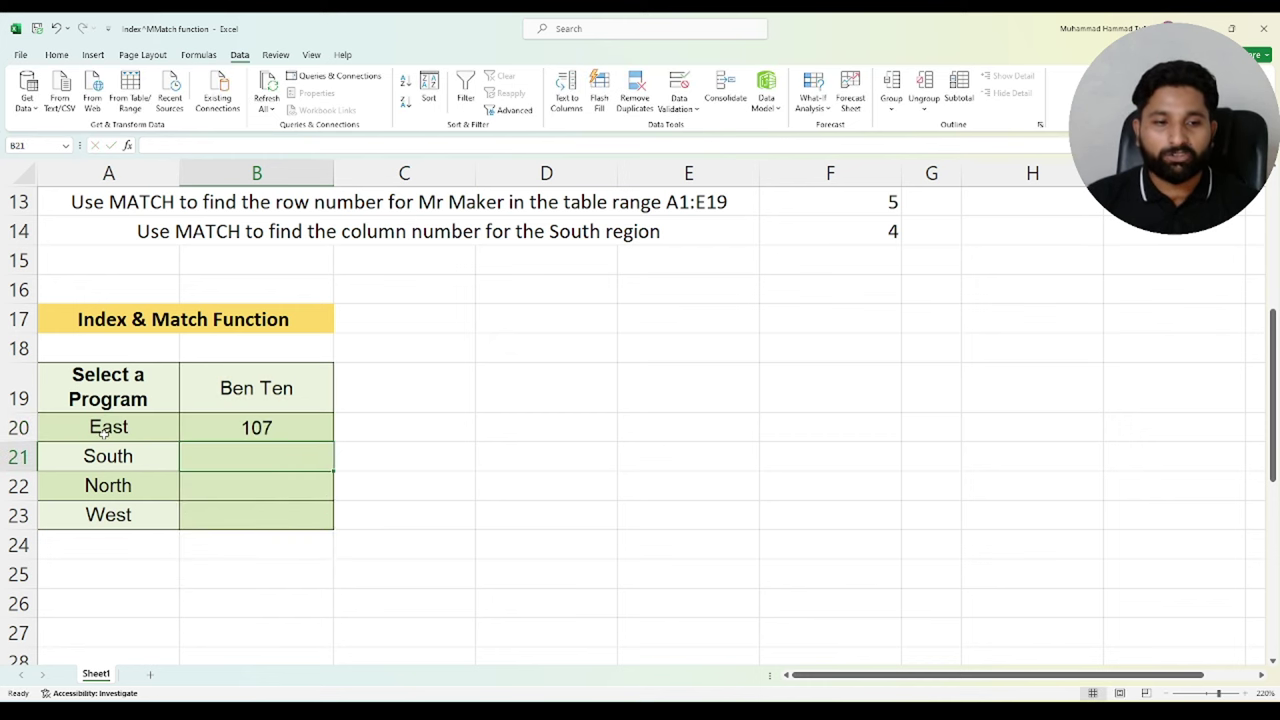
click(257, 427)
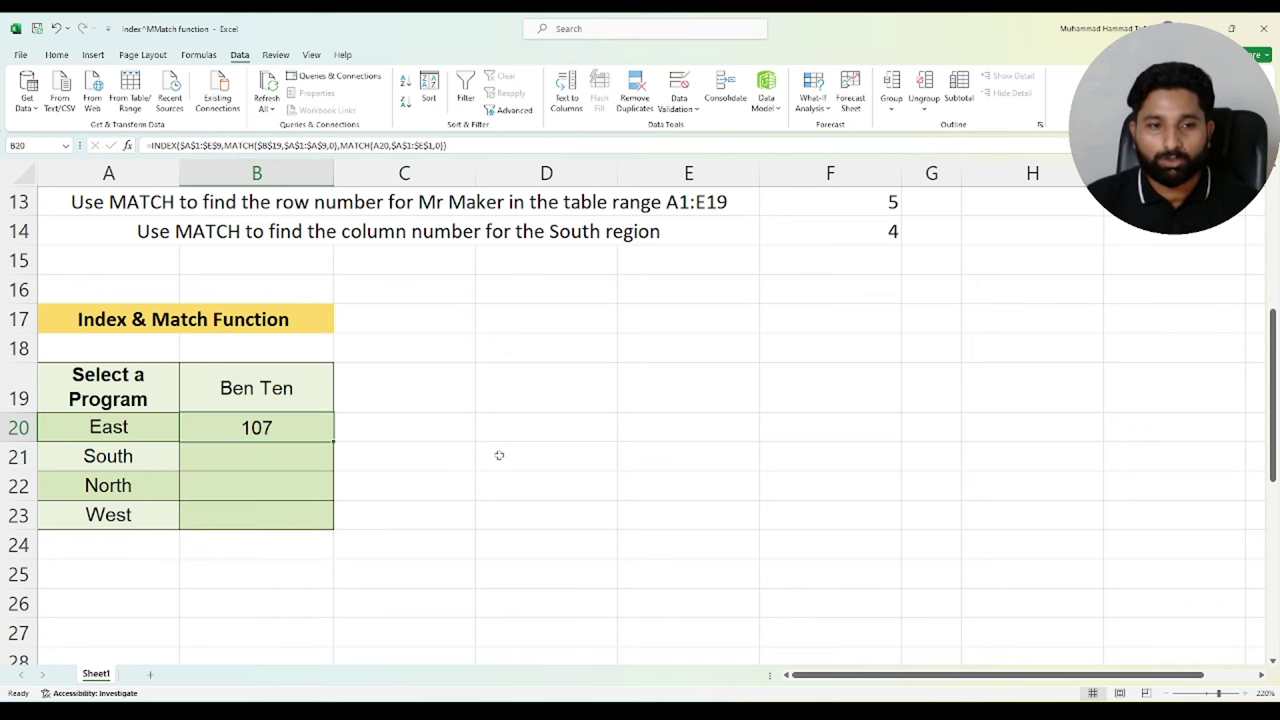
scroll(500, 451, up, 4)
click(256, 206)
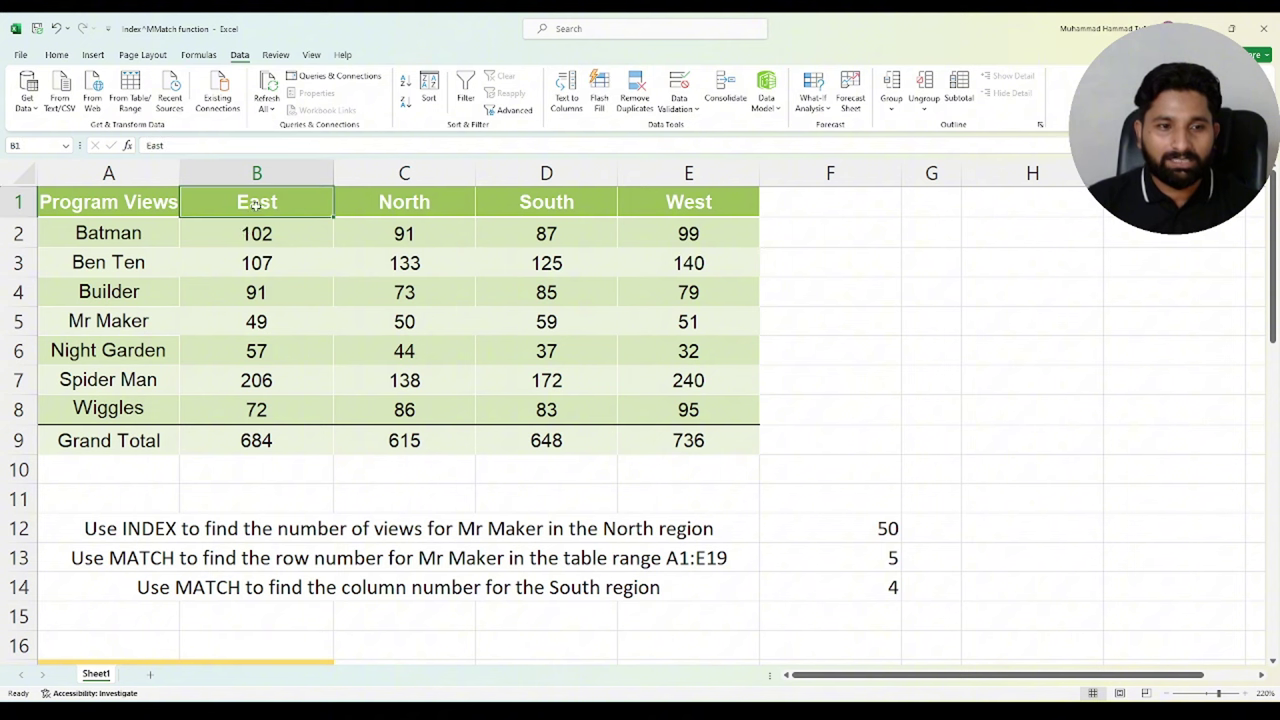
click(100, 272)
click(241, 271)
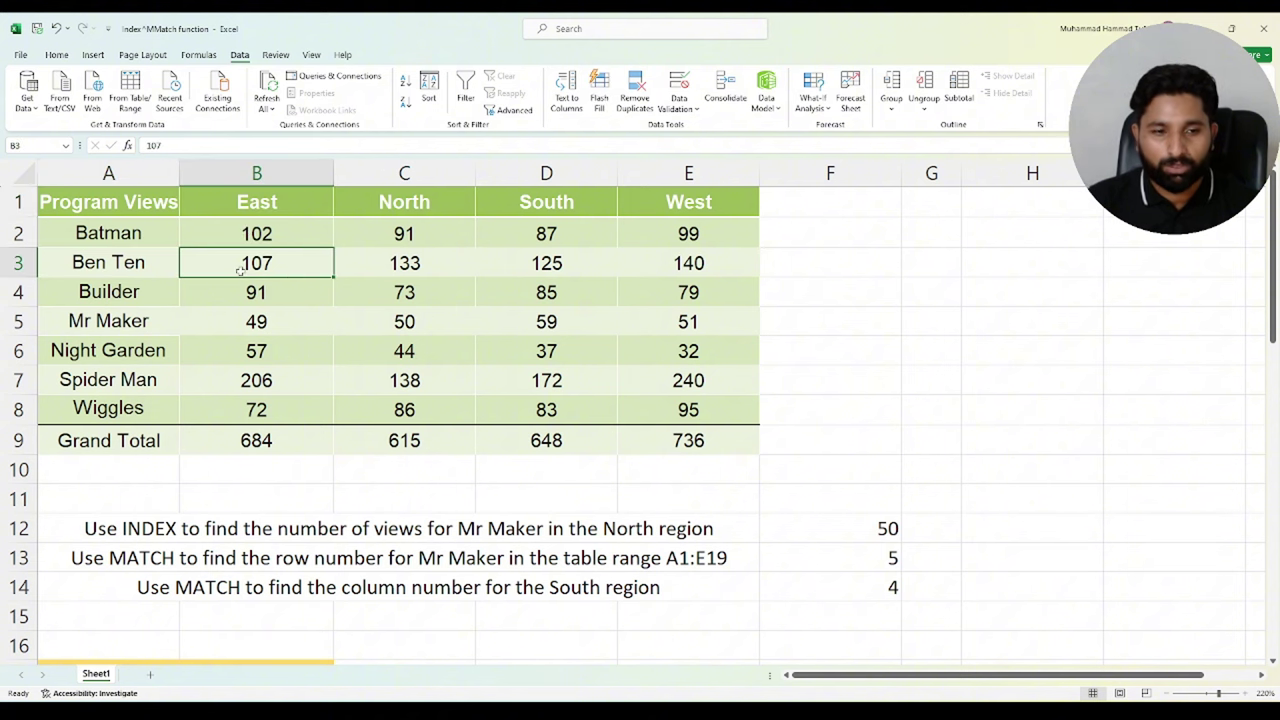
scroll(335, 329, down, 4)
click(305, 430)
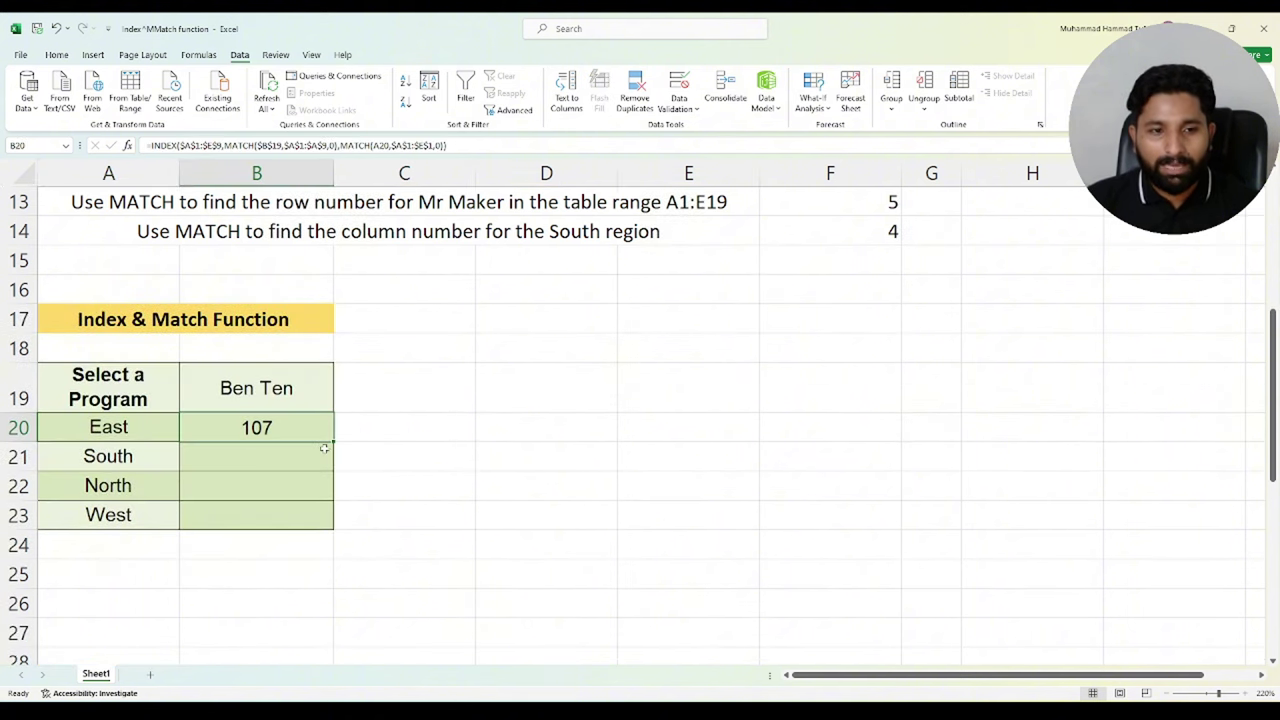
Fill B20's formula down through B23 for the South, North and West rows
drag(334, 441, 326, 521)
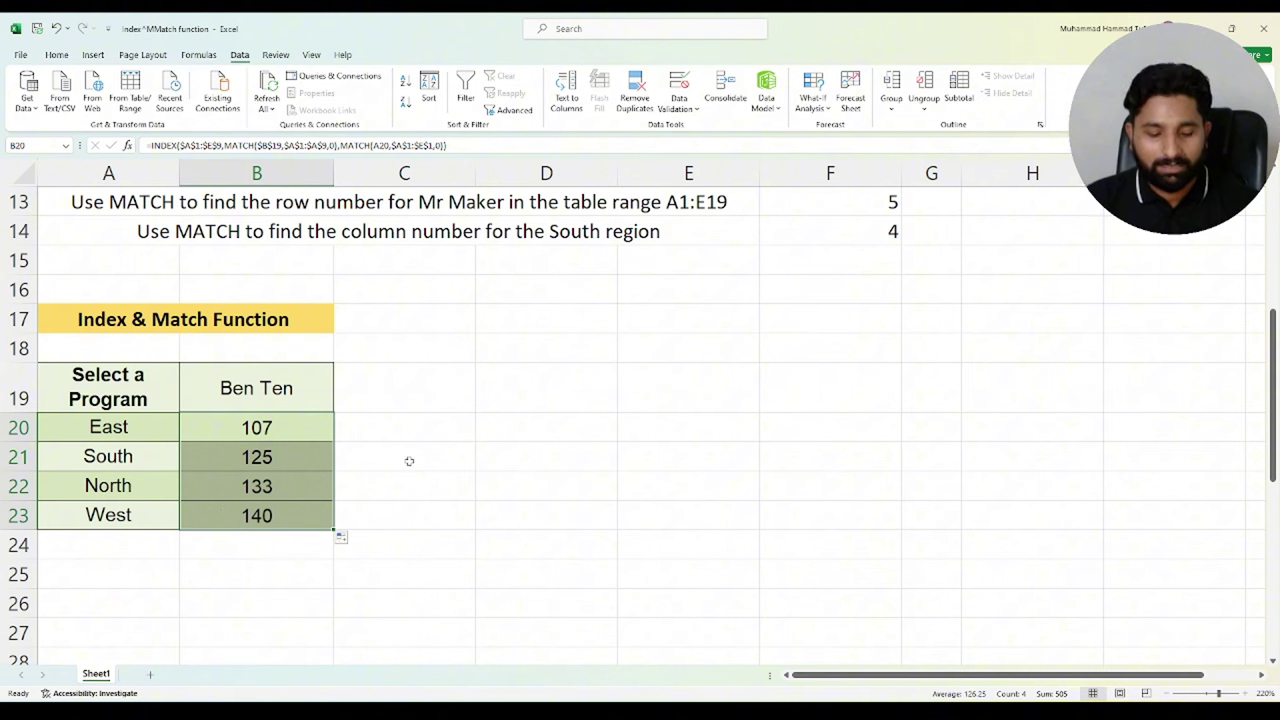
ctrl+scroll(409, 461, down, 1)
ctrl+scroll(409, 461, down, 1)
ctrl+scroll(409, 461, down, 1)
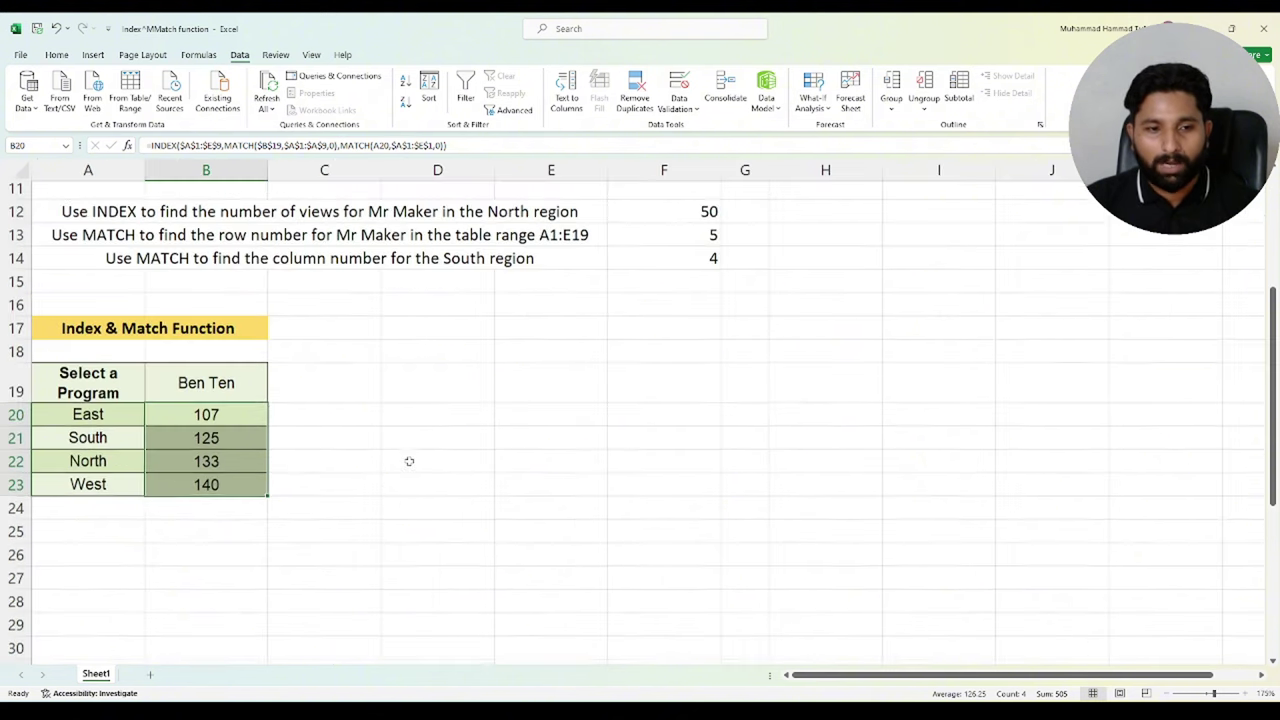
scroll(409, 461, up, 3)
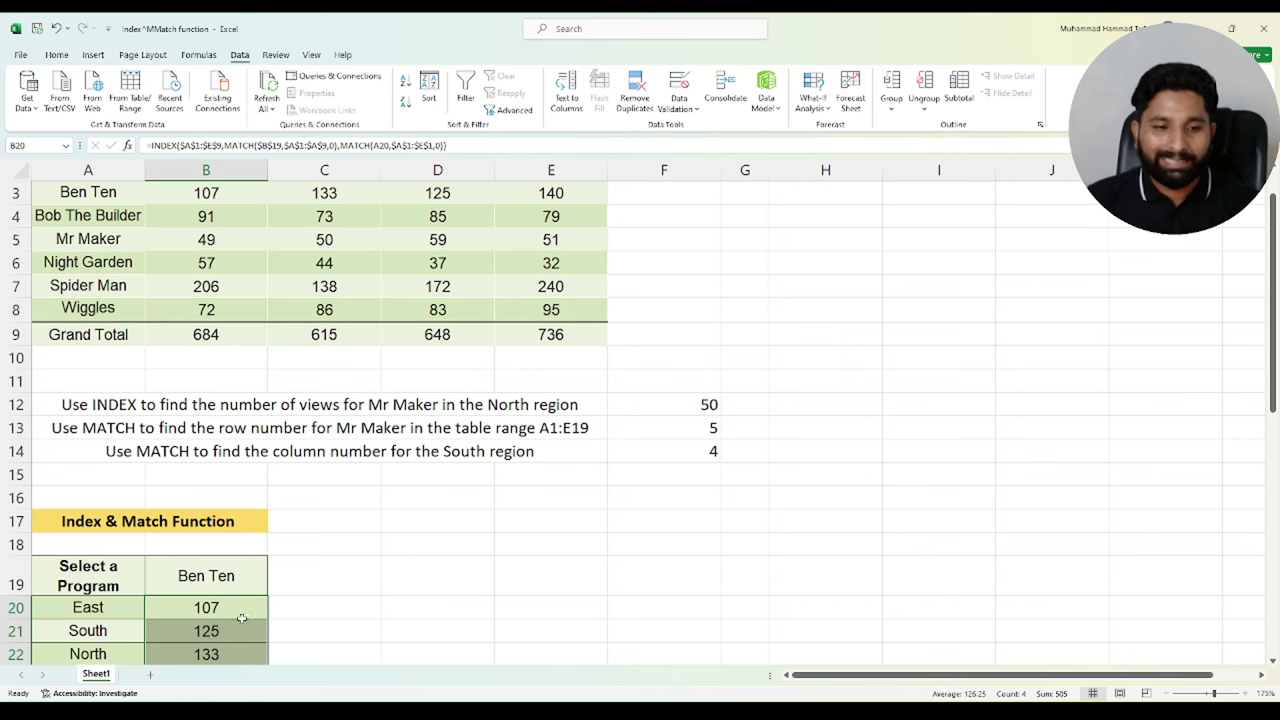
scroll(300, 590, up, 1)
scroll(365, 490, up, 1)
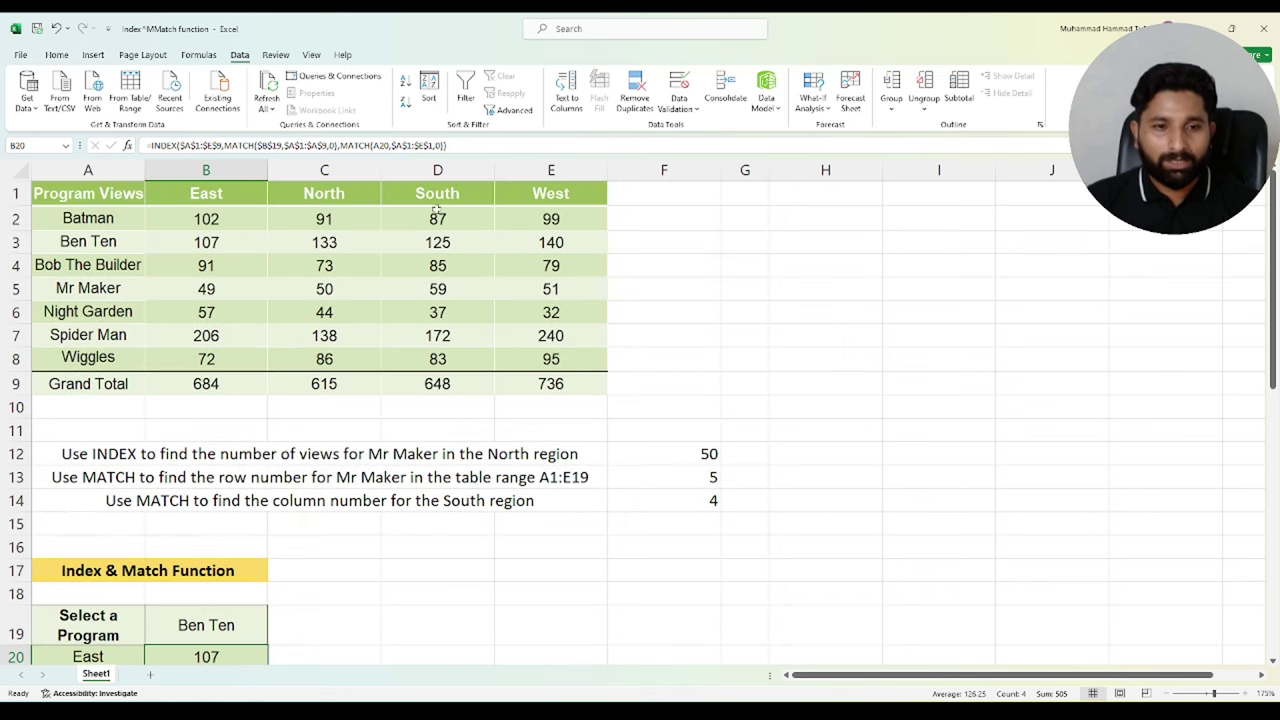
Verify the results 125, 133 and 140 against Ben Ten's South, North and West table values
click(436, 242)
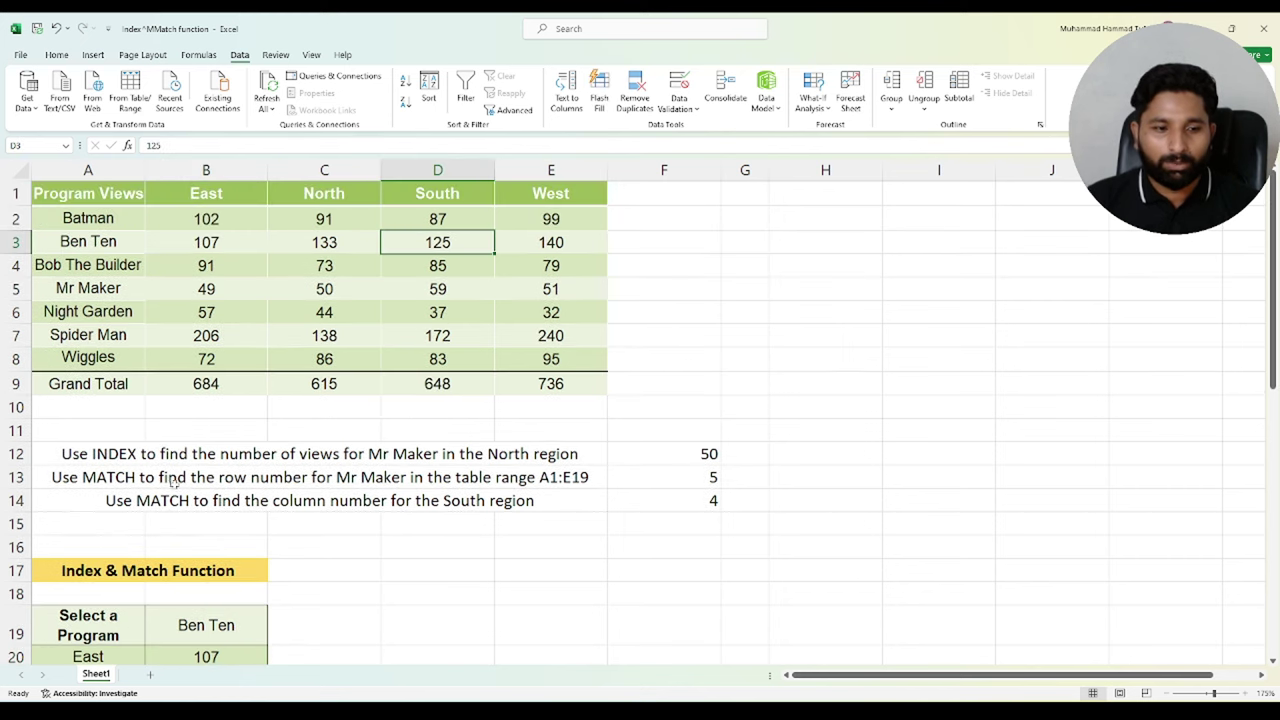
scroll(137, 602, down, 2)
click(108, 607)
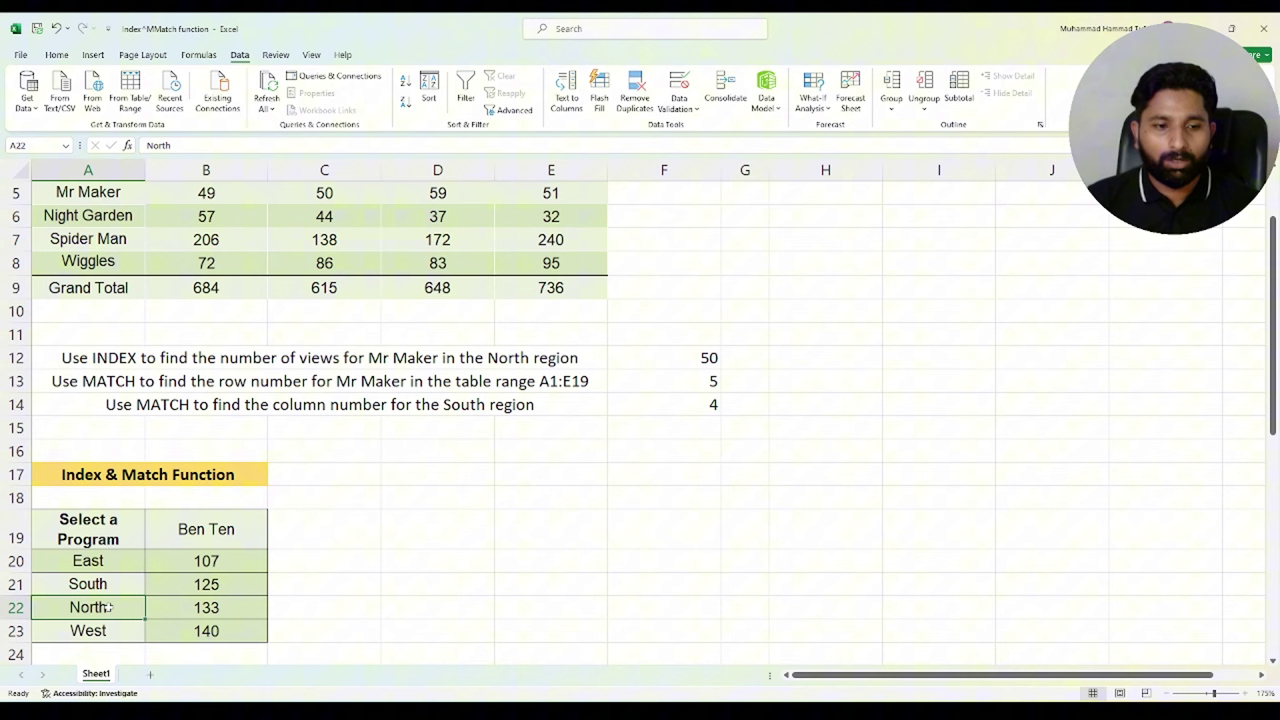
click(206, 607)
scroll(343, 510, up, 2)
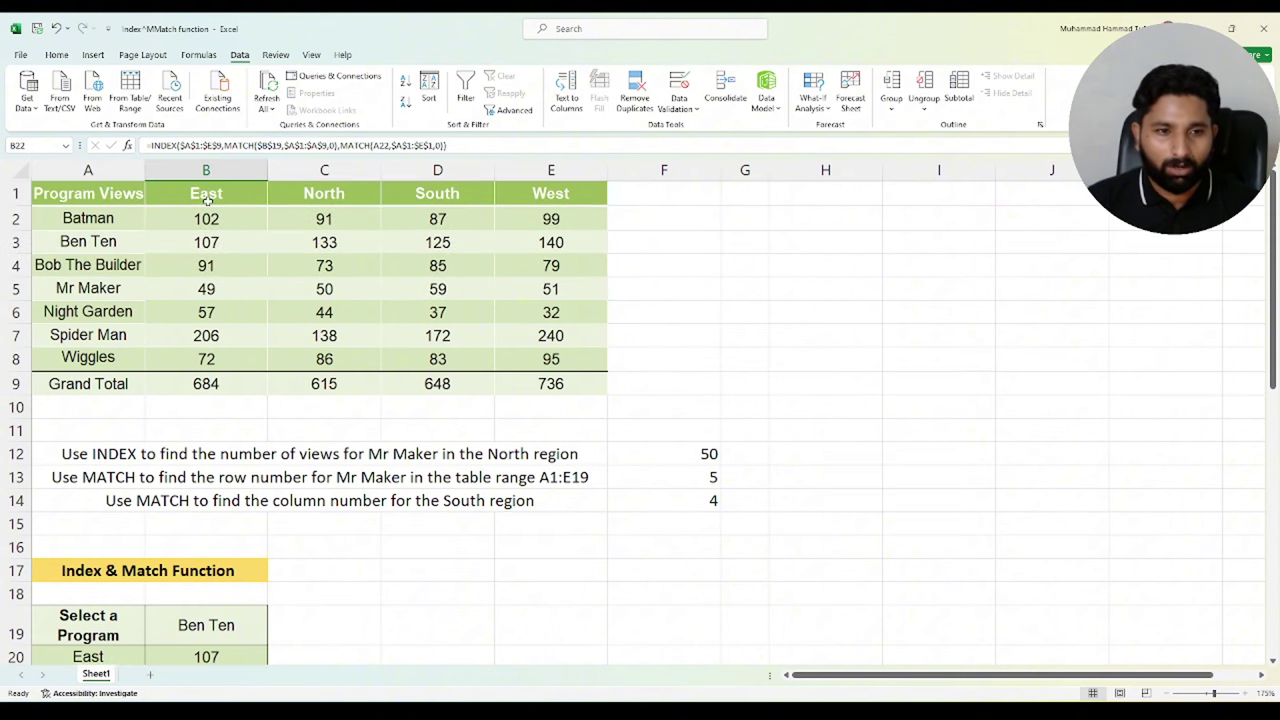
click(350, 250)
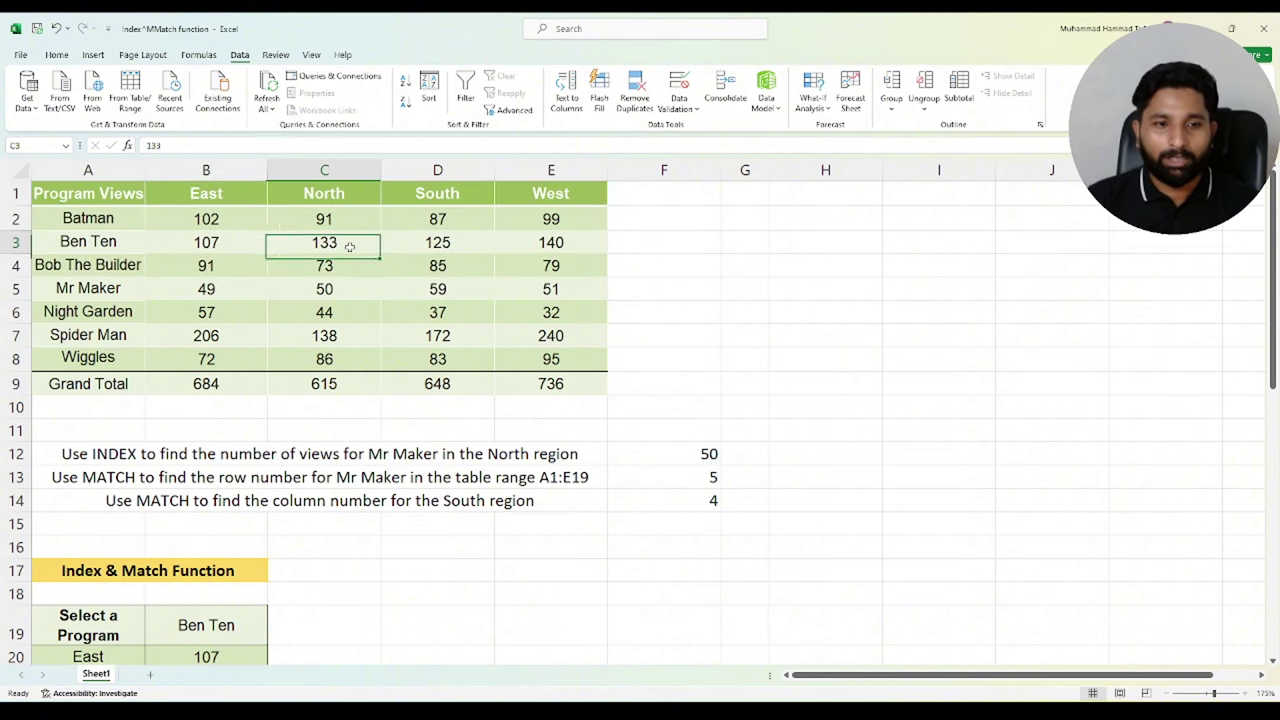
scroll(580, 327, down, 4)
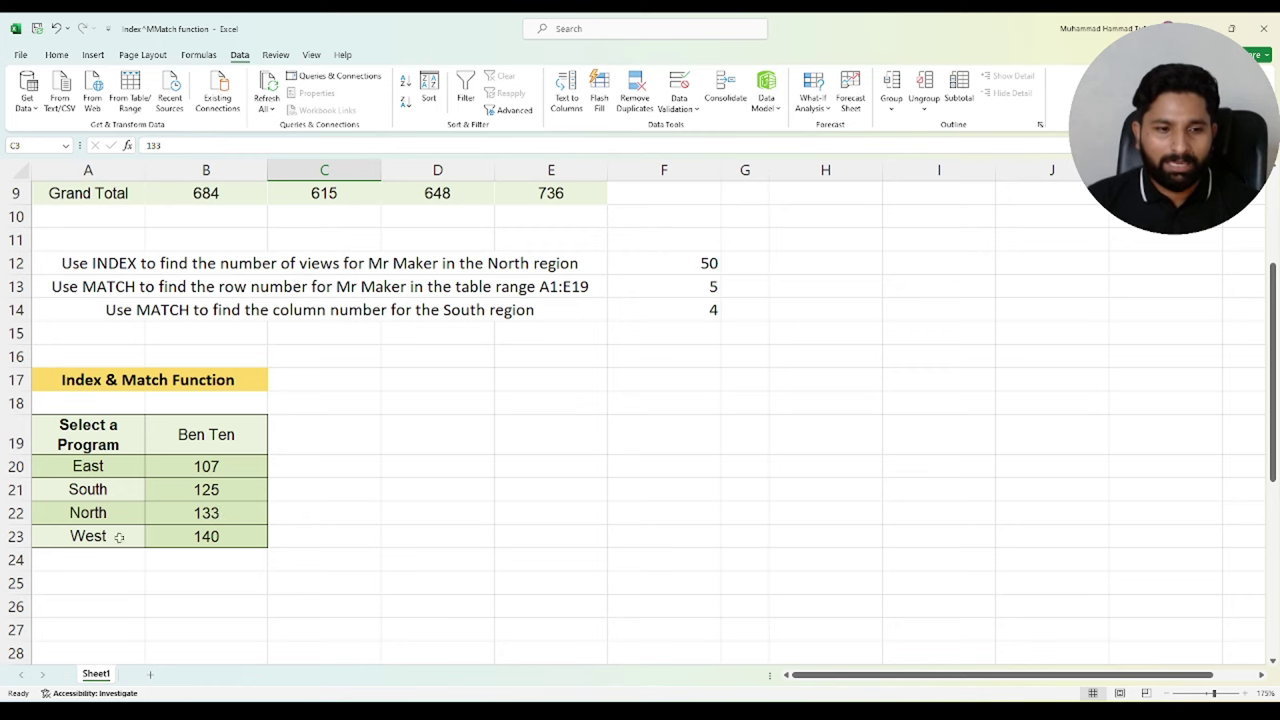
click(157, 539)
scroll(340, 507, up, 4)
click(548, 247)
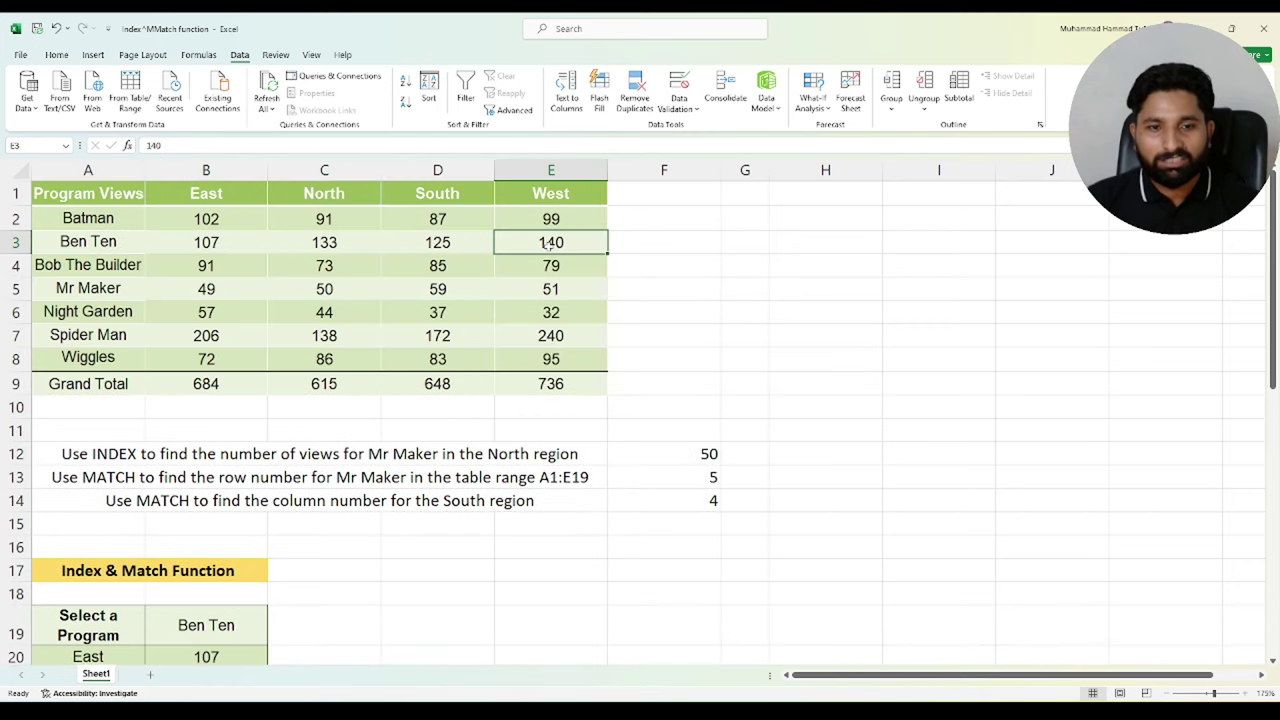
scroll(477, 551, down, 3)
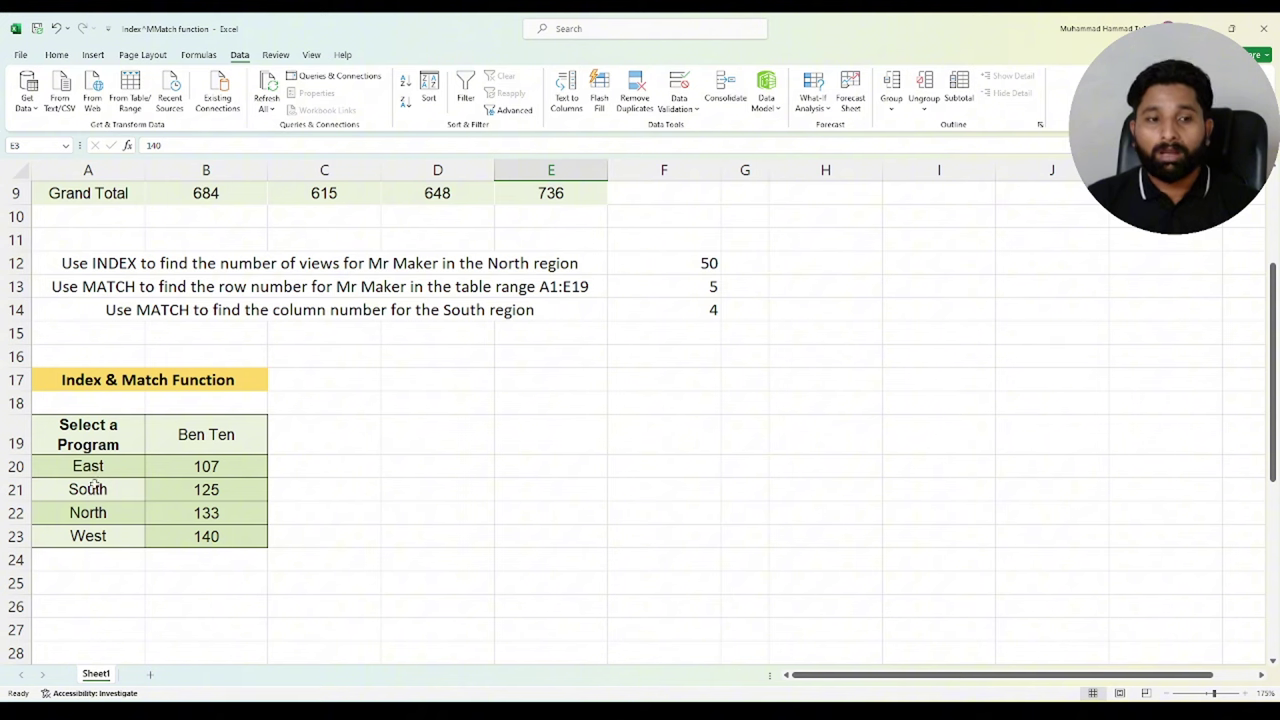
click(236, 467)
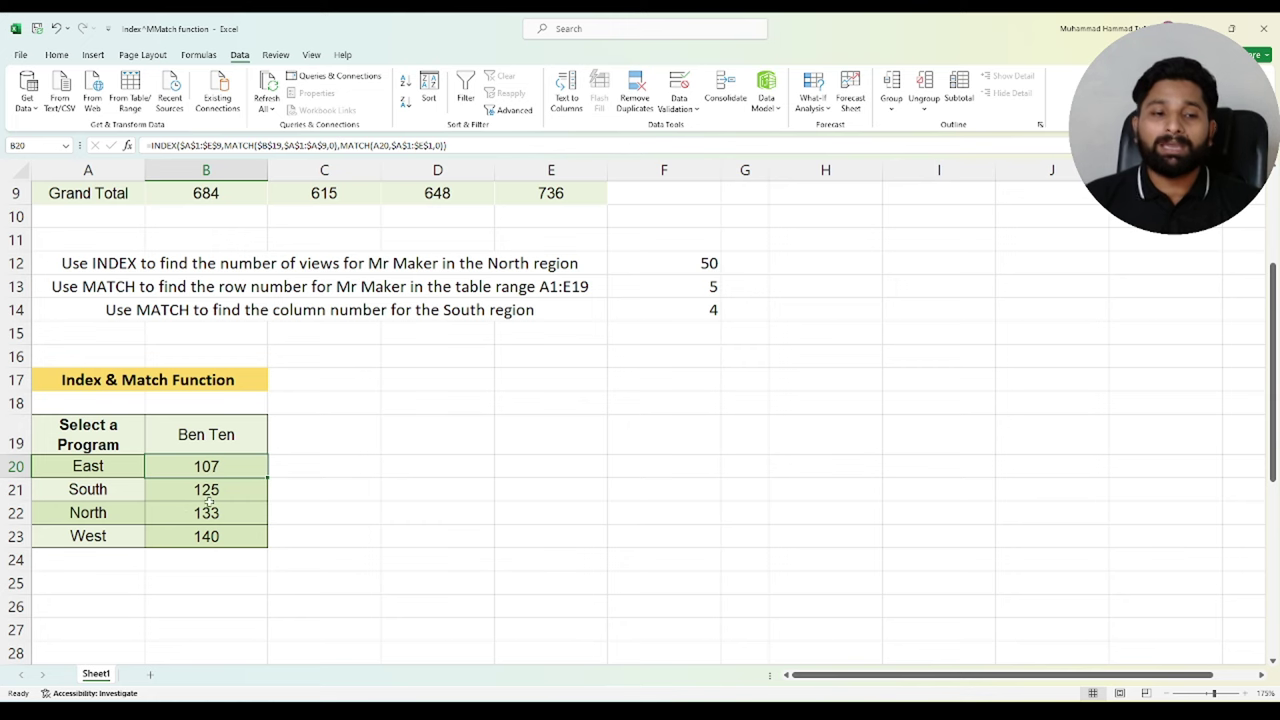
scroll(196, 527, up, 3)
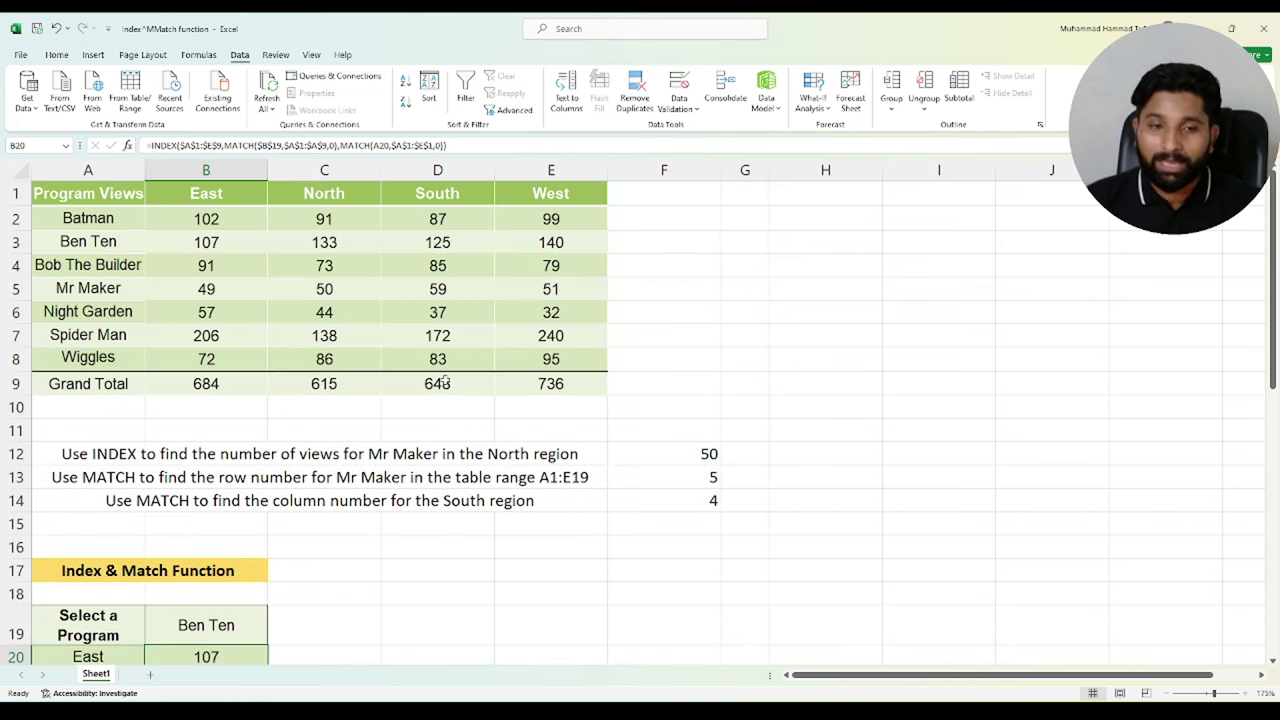
scroll(309, 612, down, 3)
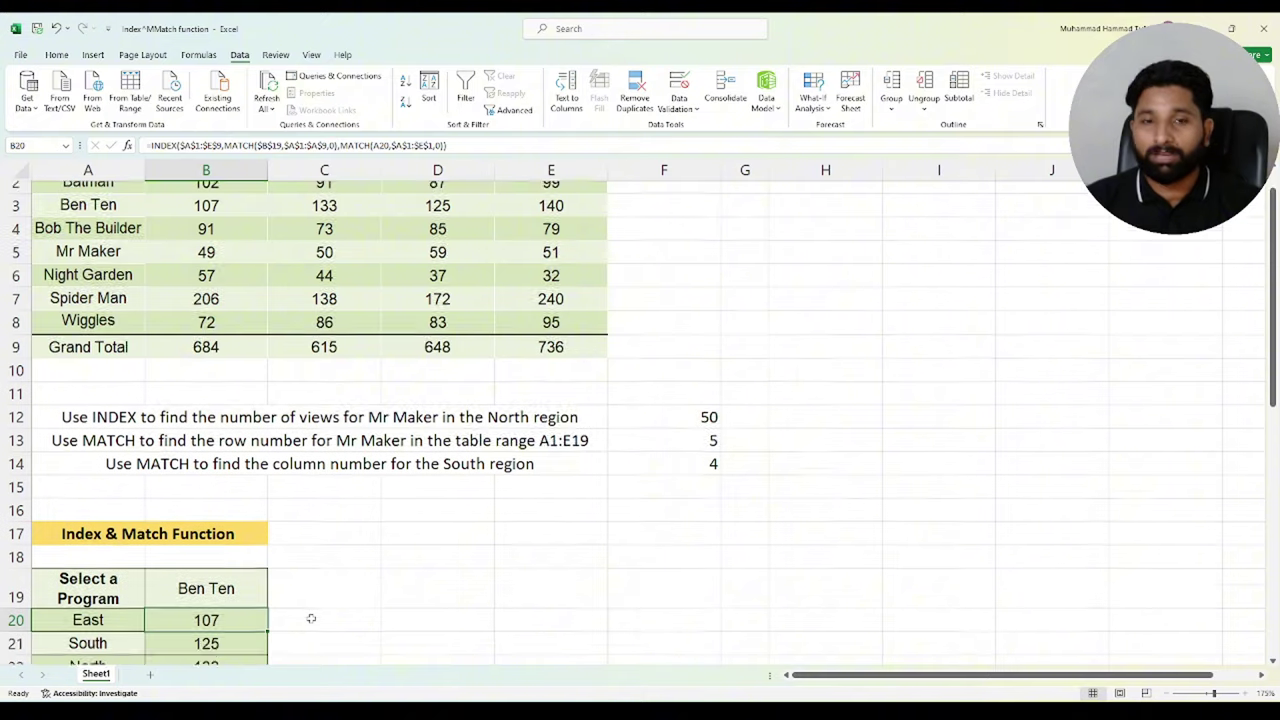
Switch B19's program to Bob The Builder, then Night Garden, then Spider Man
click(250, 448)
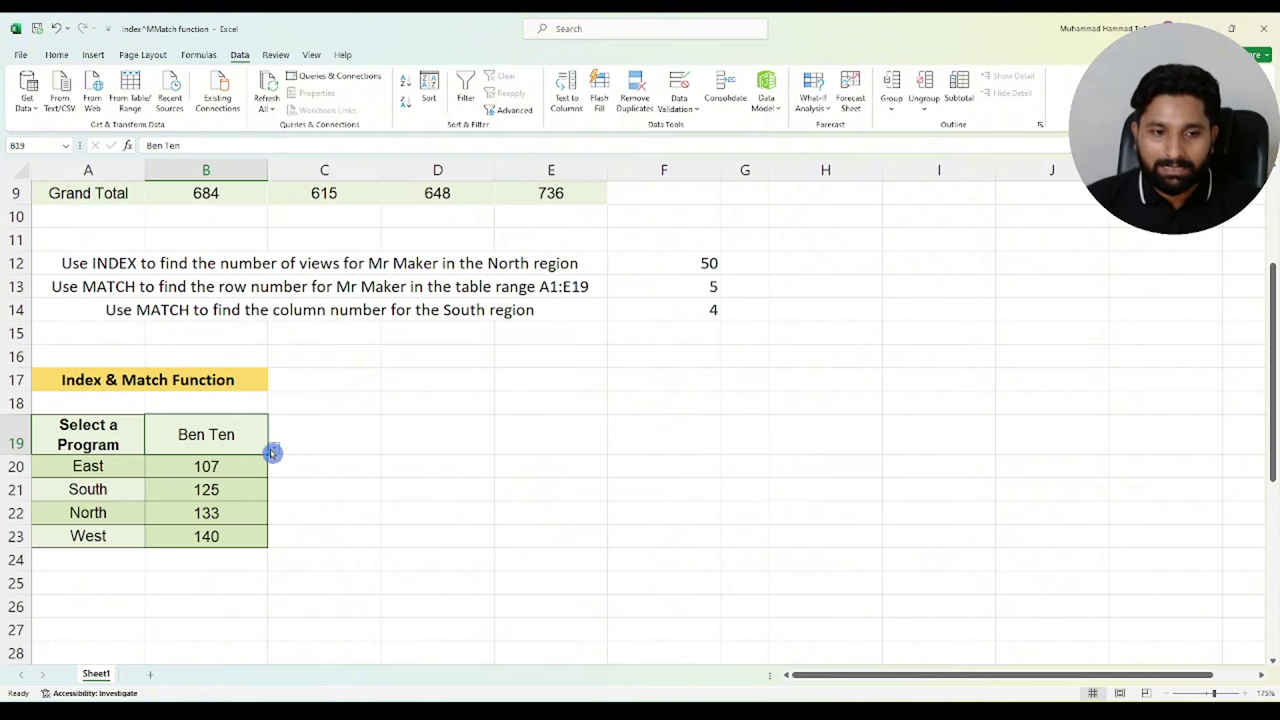
click(274, 447)
click(240, 493)
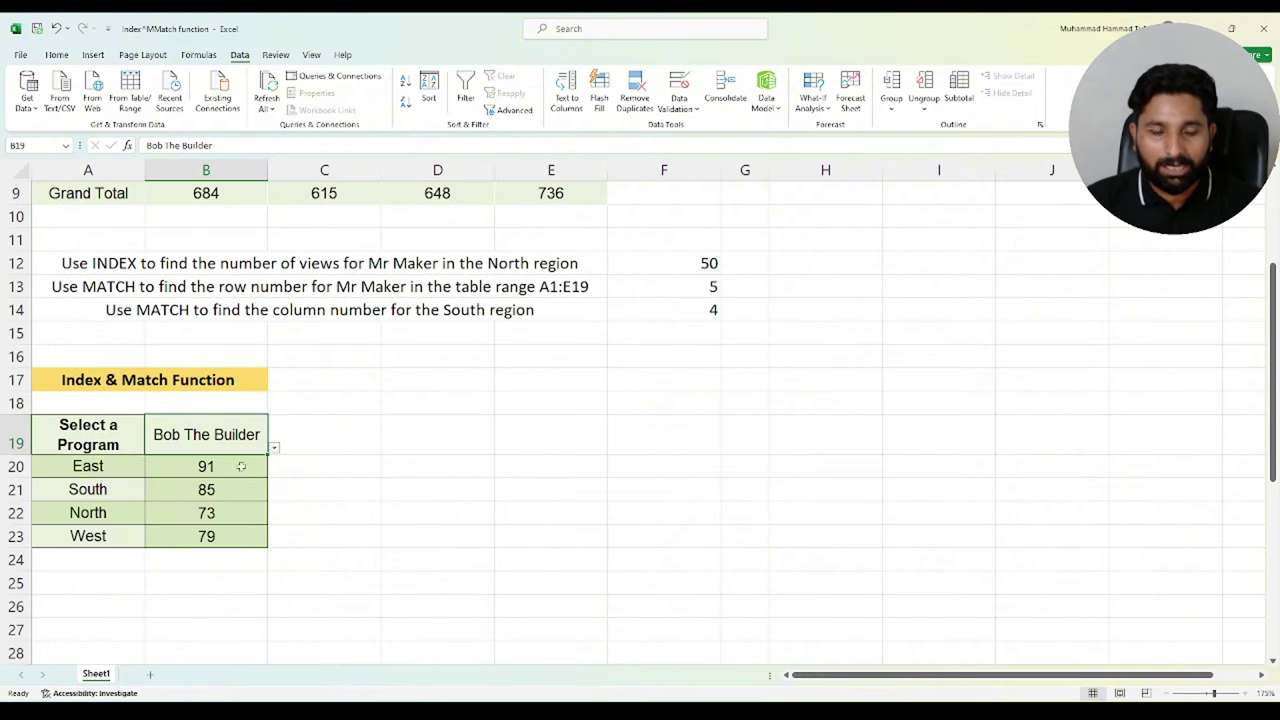
click(274, 447)
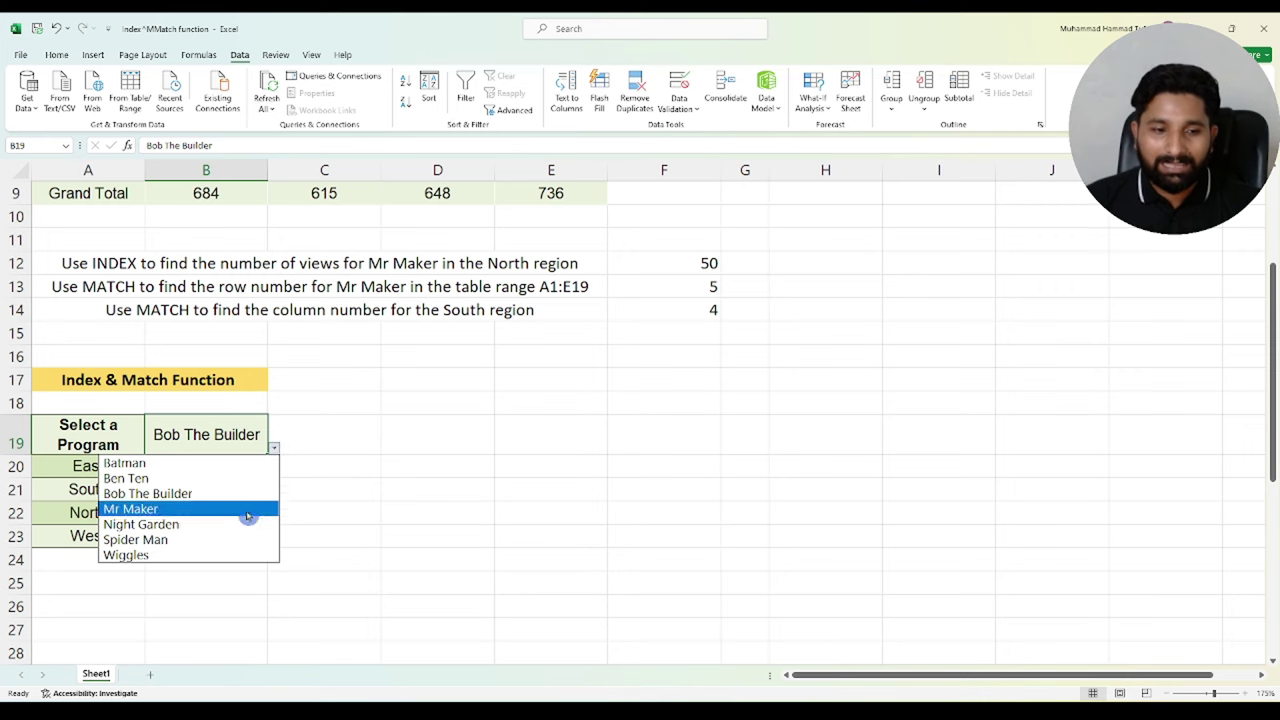
click(246, 525)
click(274, 448)
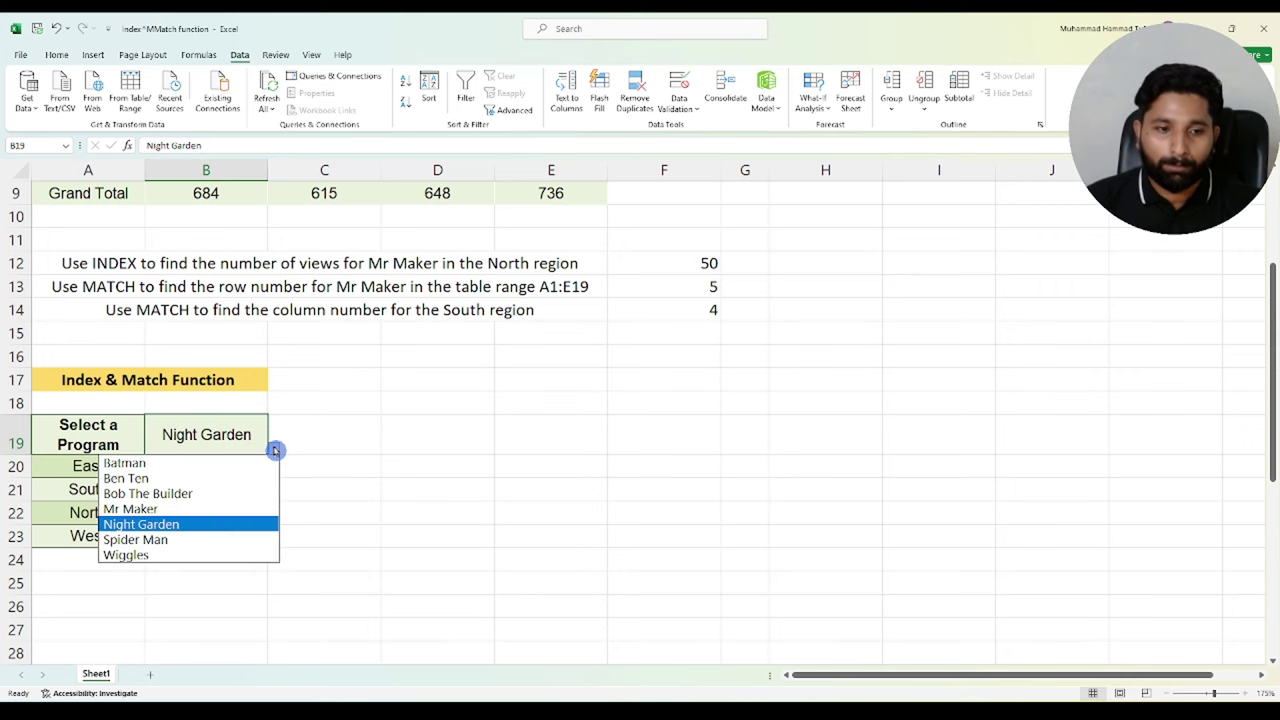
click(242, 539)
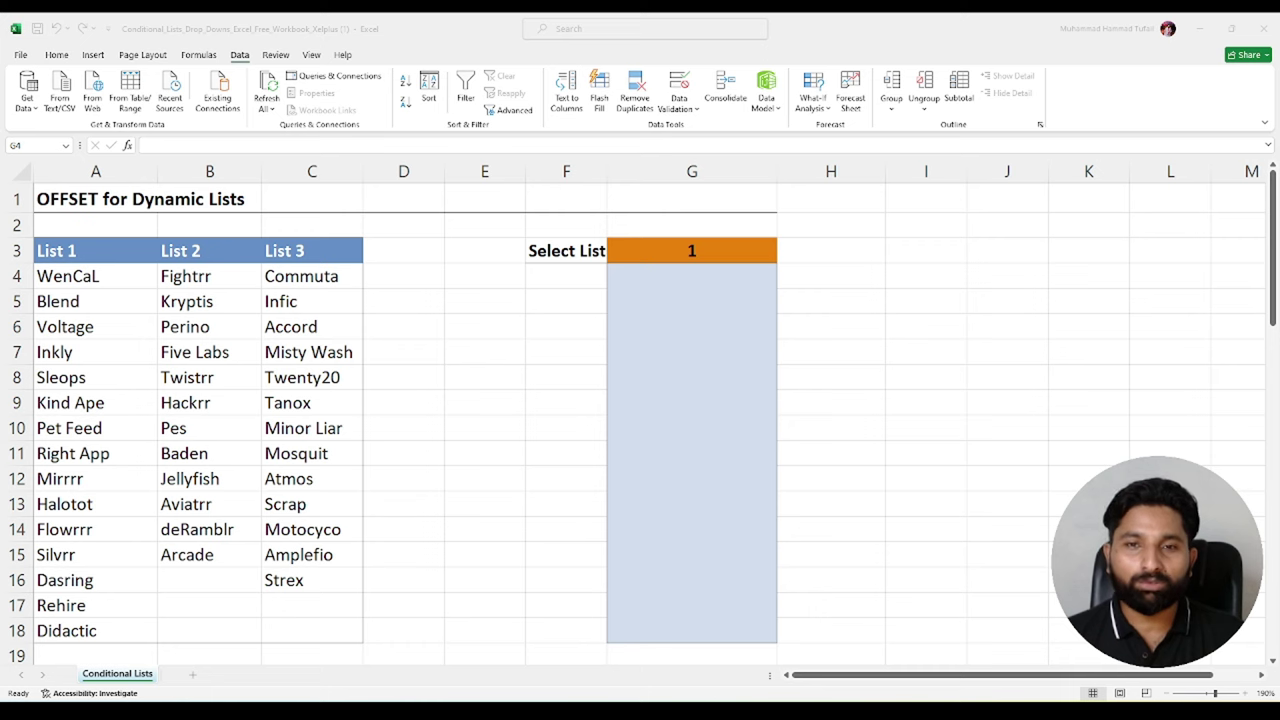
Start an =OFFSET( formula in cell G4, below the Select List value of 1
click(679, 272)
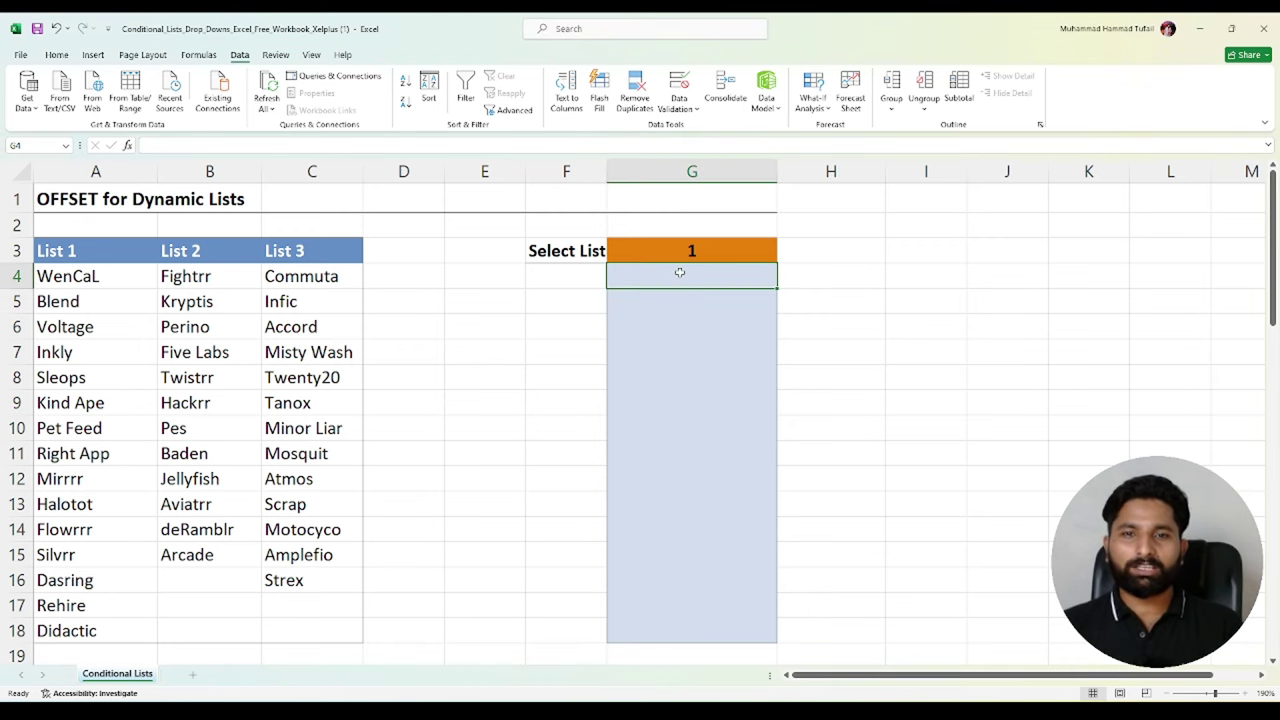
text(=)
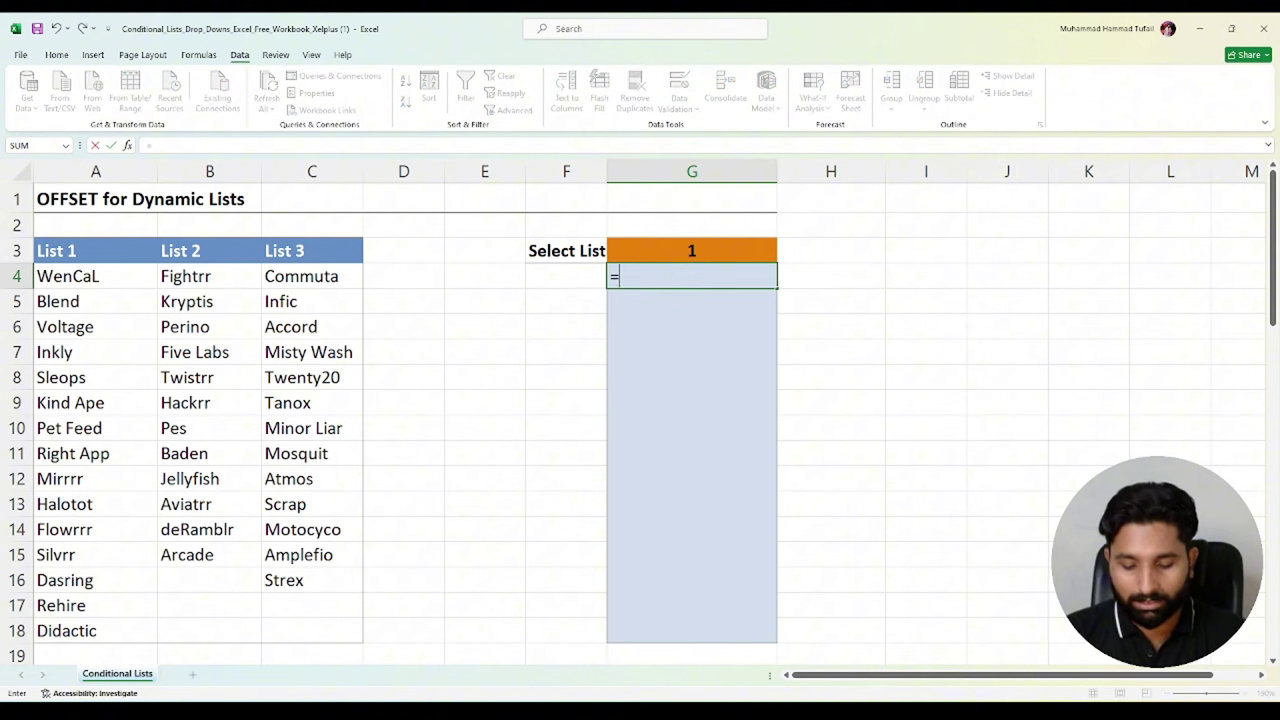
text(offse)
key(Tab)
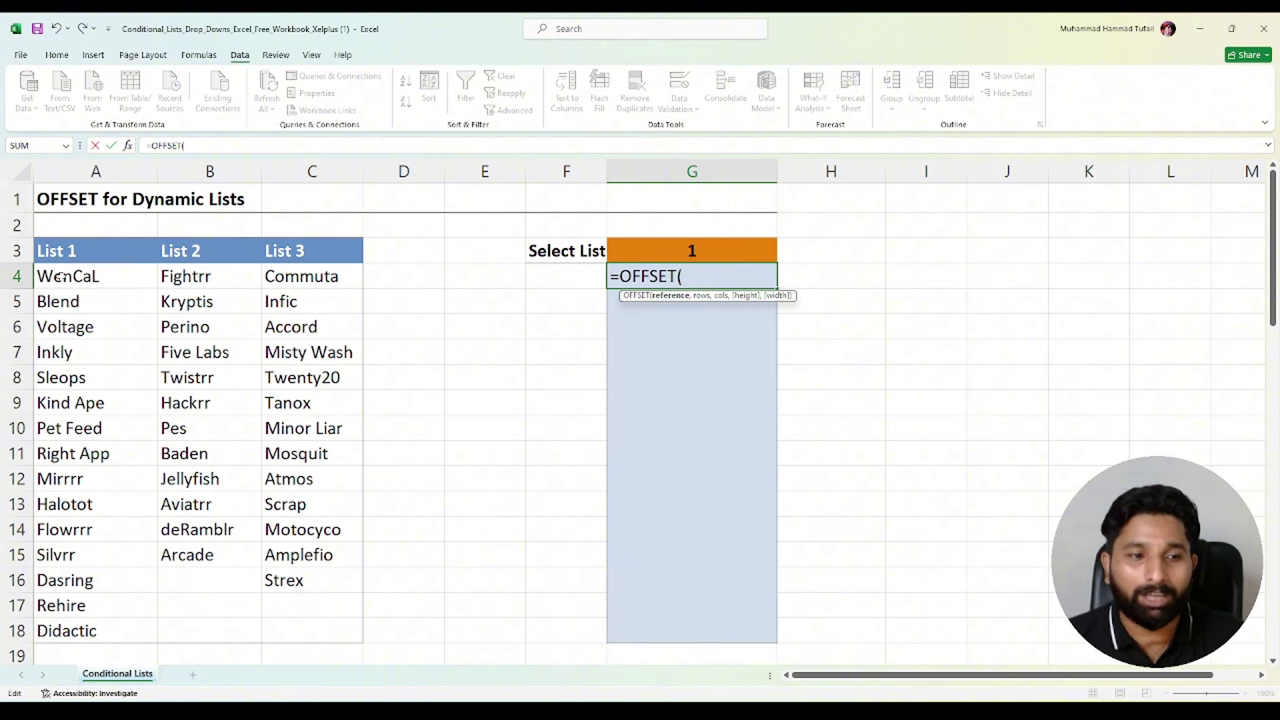
Complete G4 as =OFFSET(A4,,$G$3), which returns Fightrr from List 2
click(105, 275)
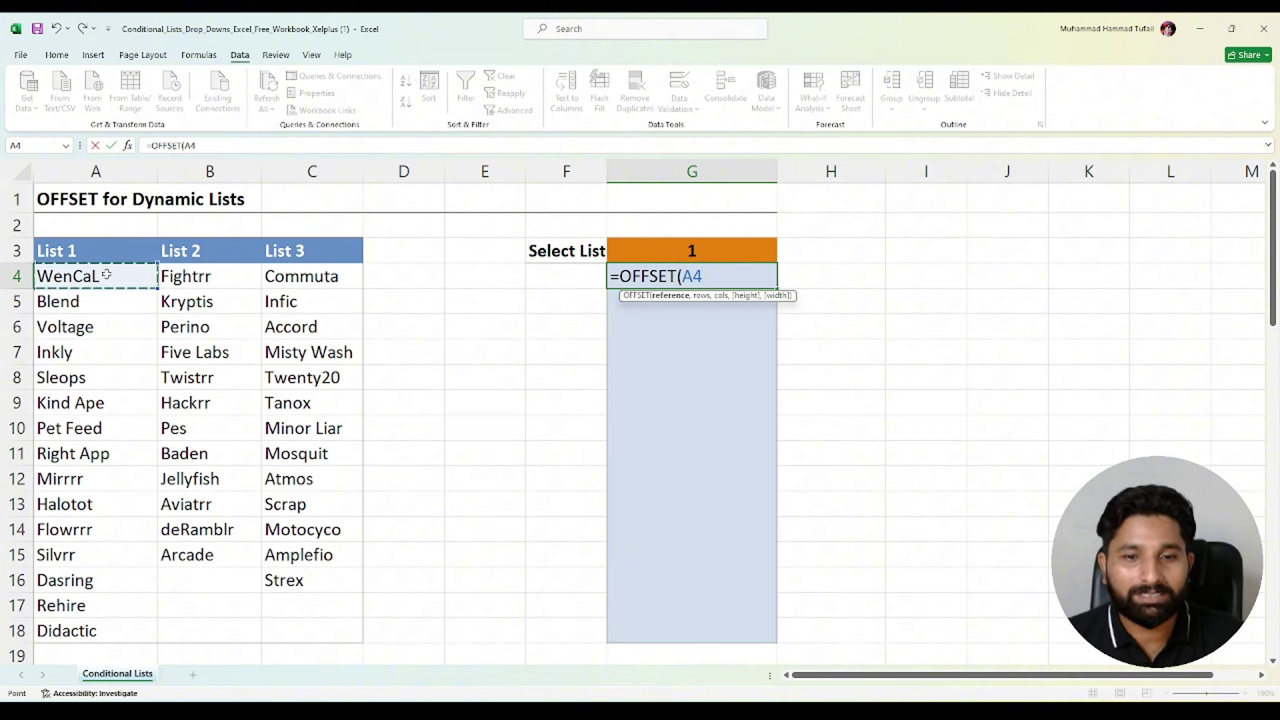
click(188, 278)
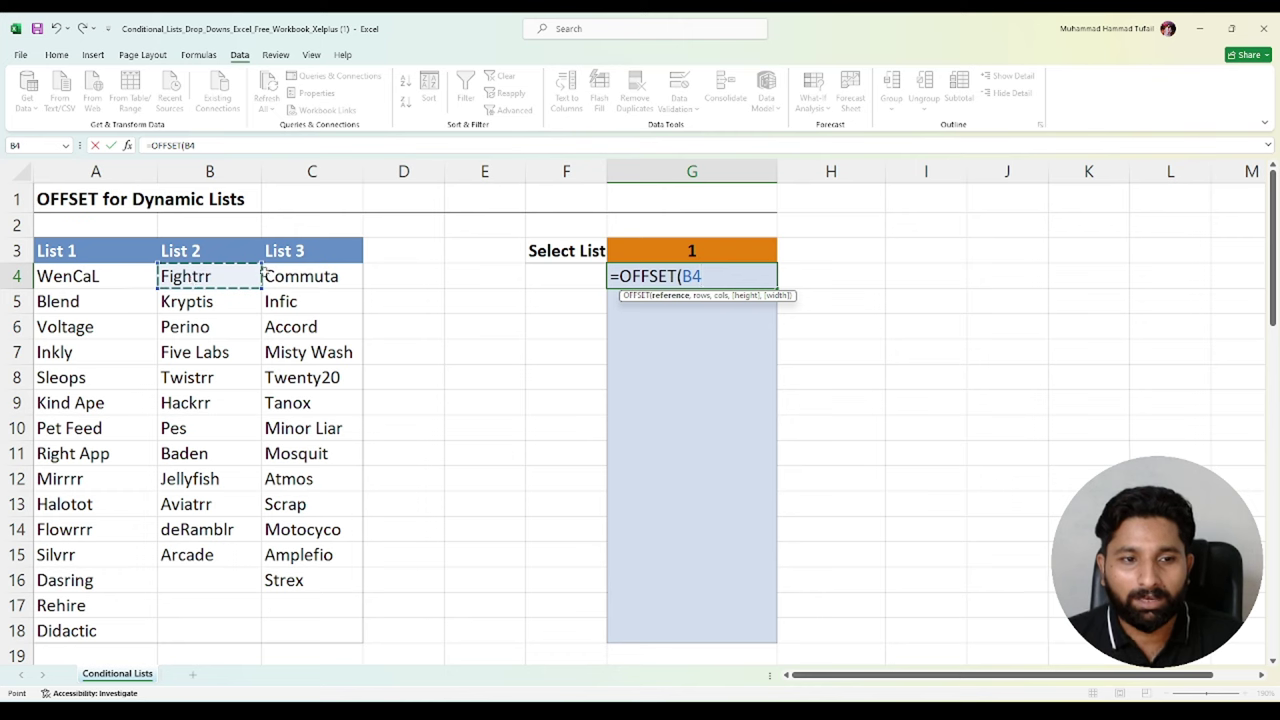
click(303, 275)
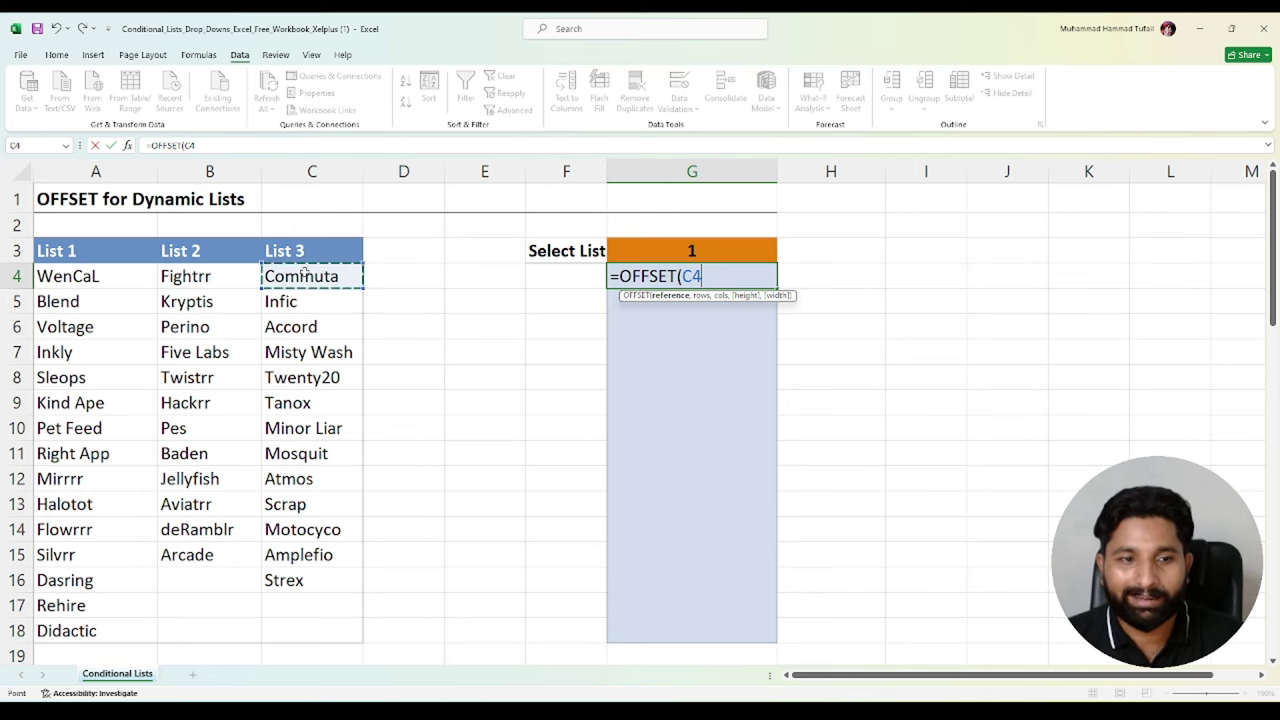
click(90, 275)
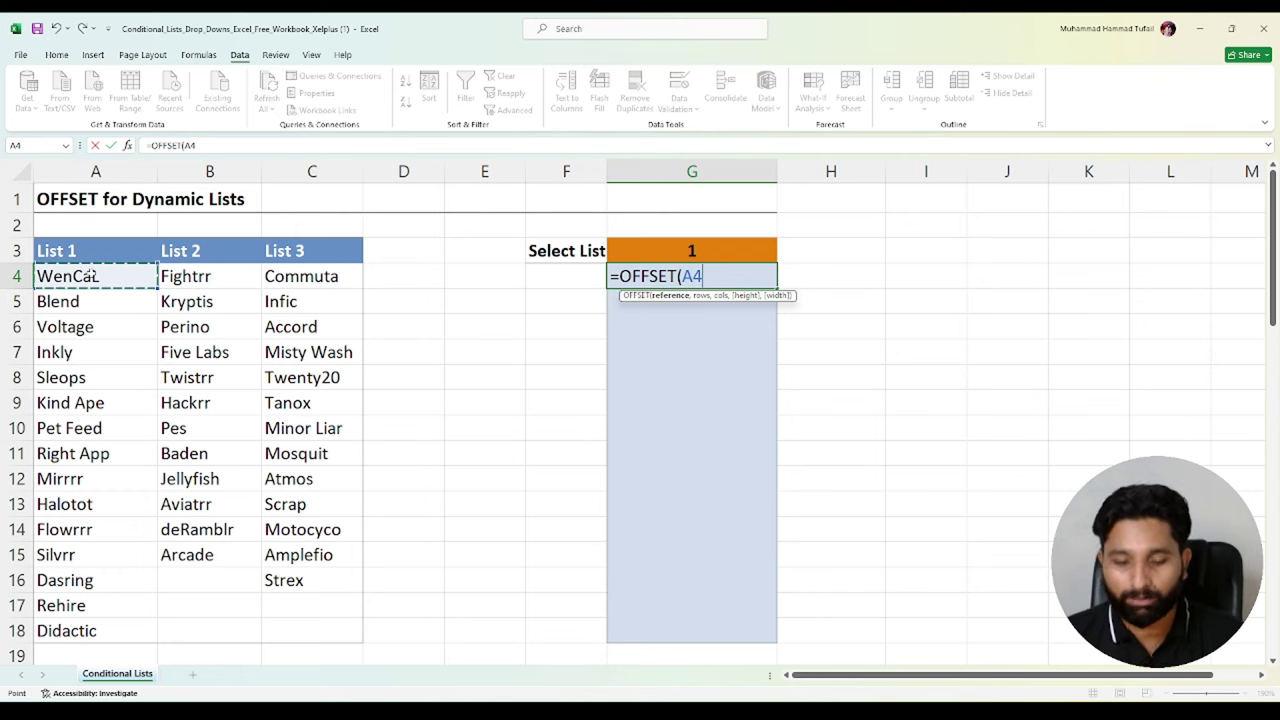
text(,)
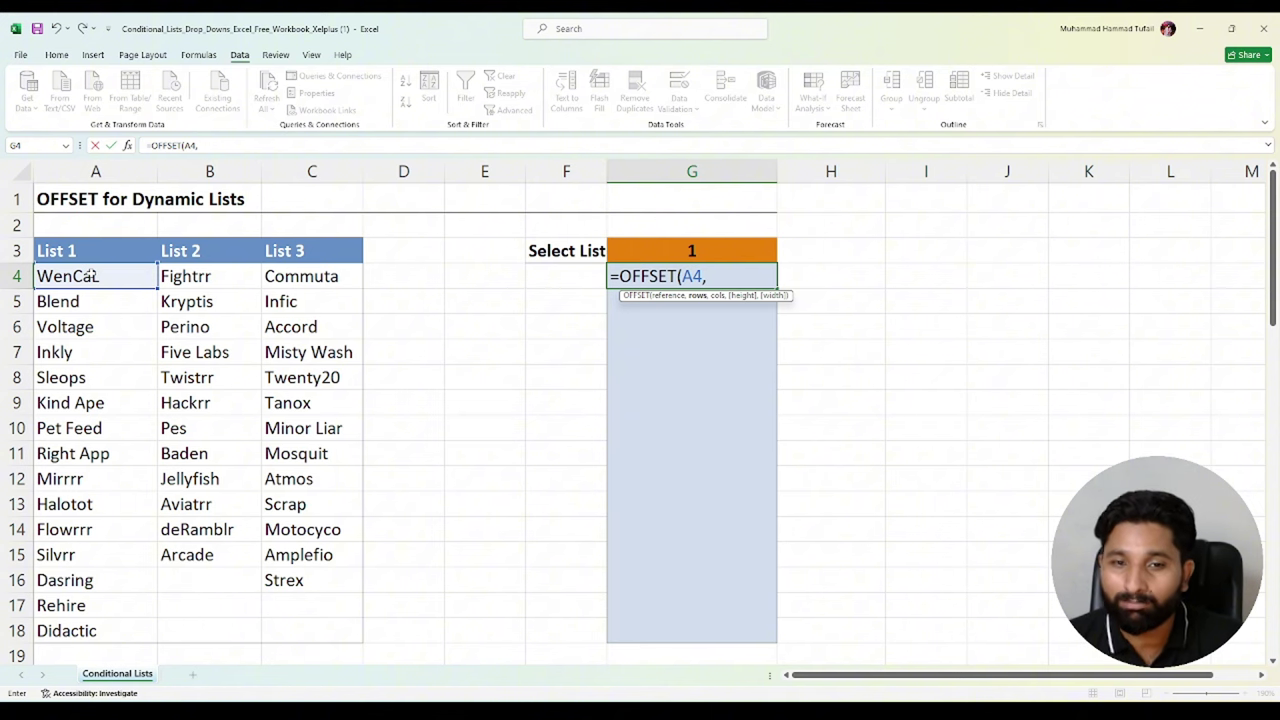
text(,)
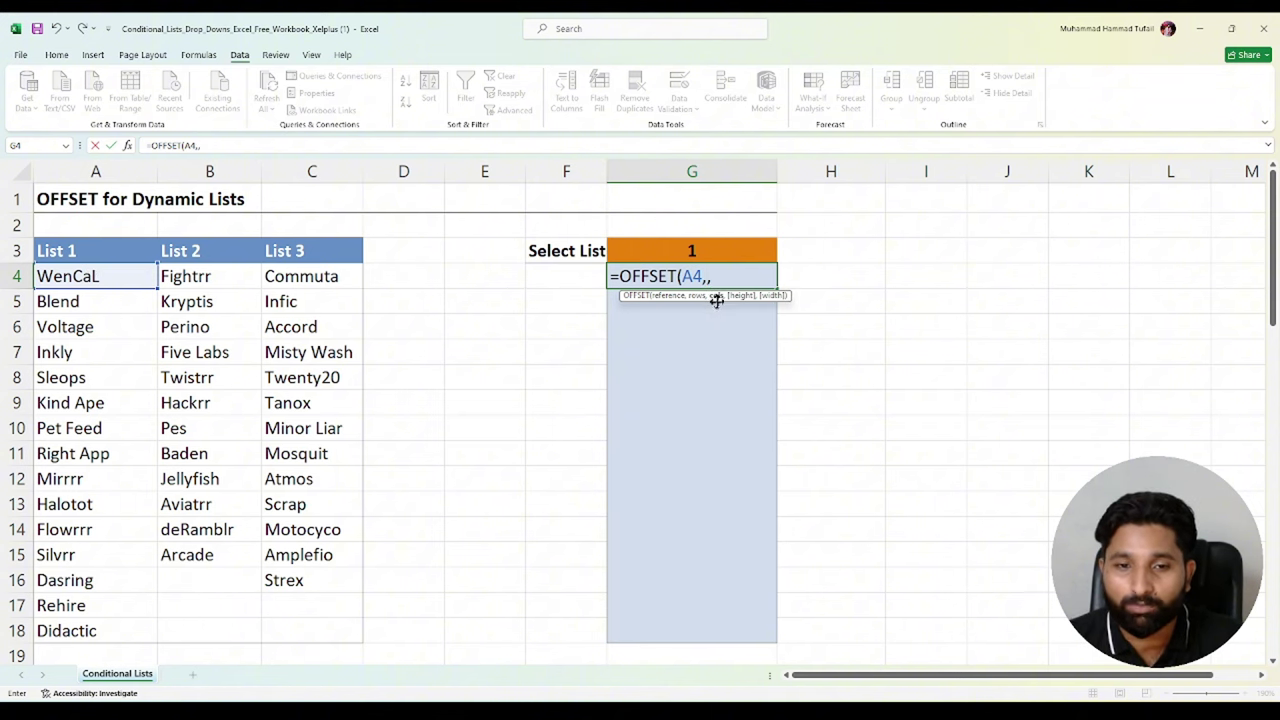
click(700, 254)
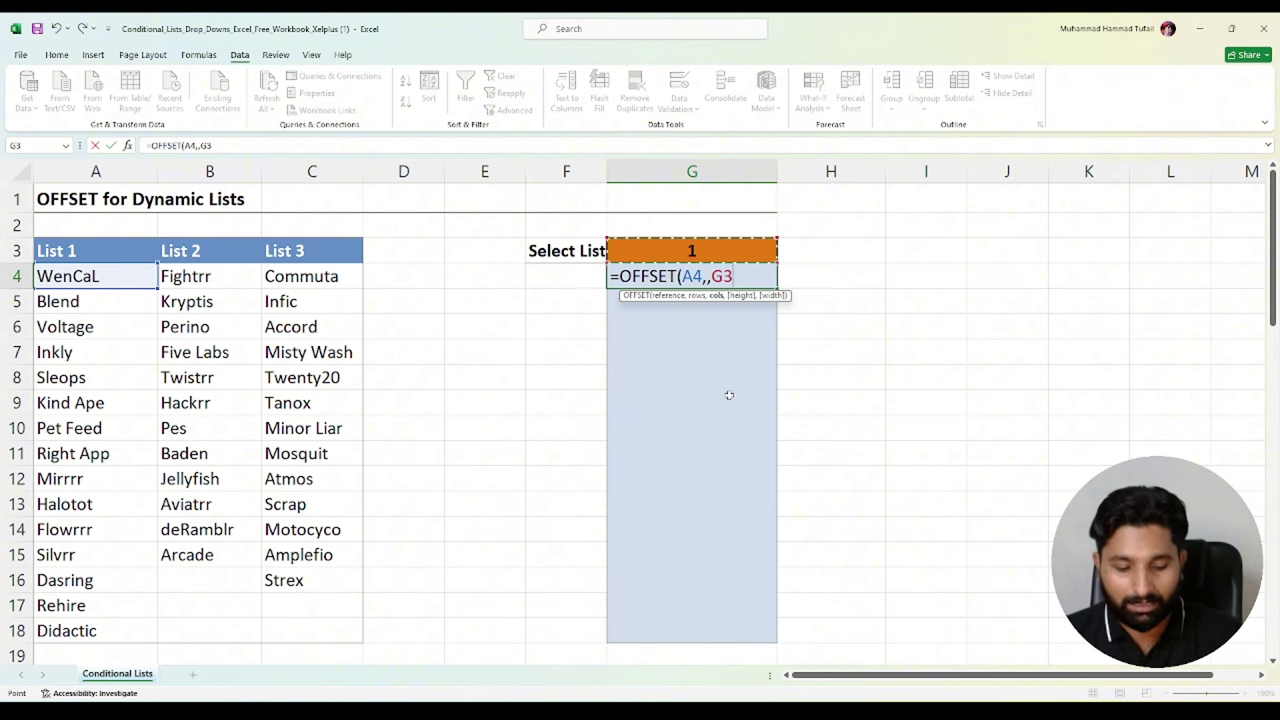
key(F4)
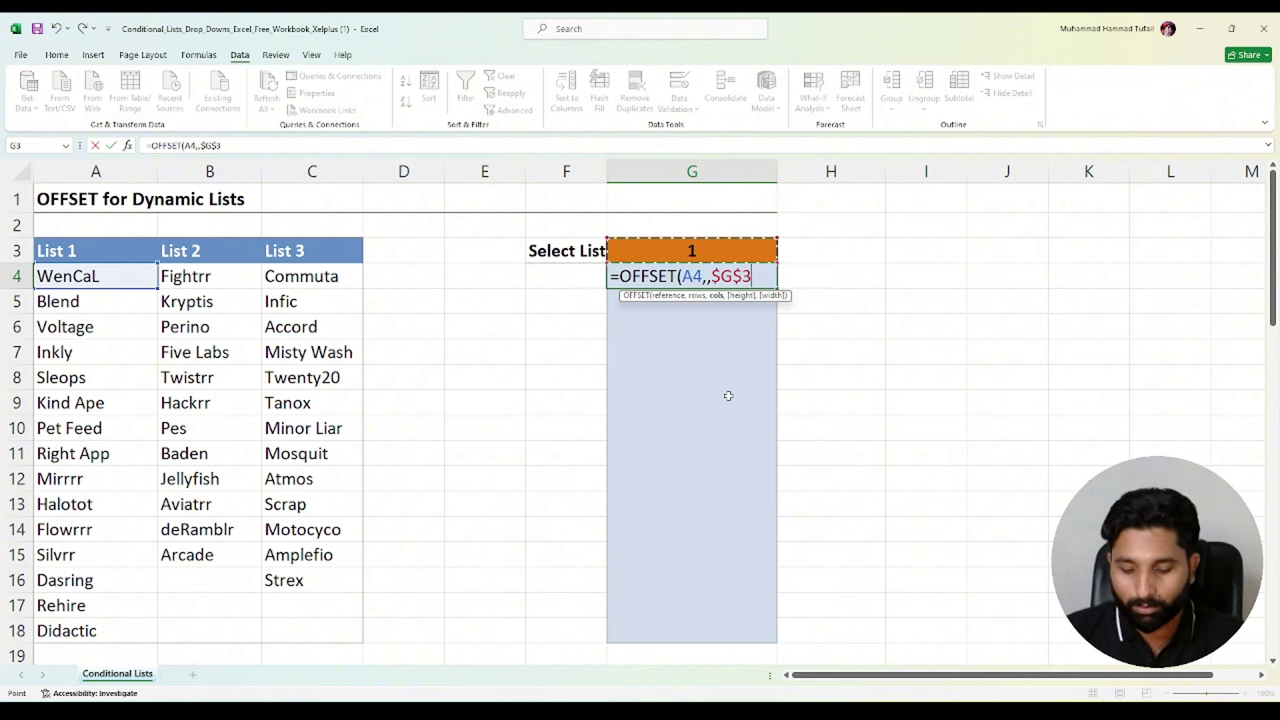
text())
key(Return)
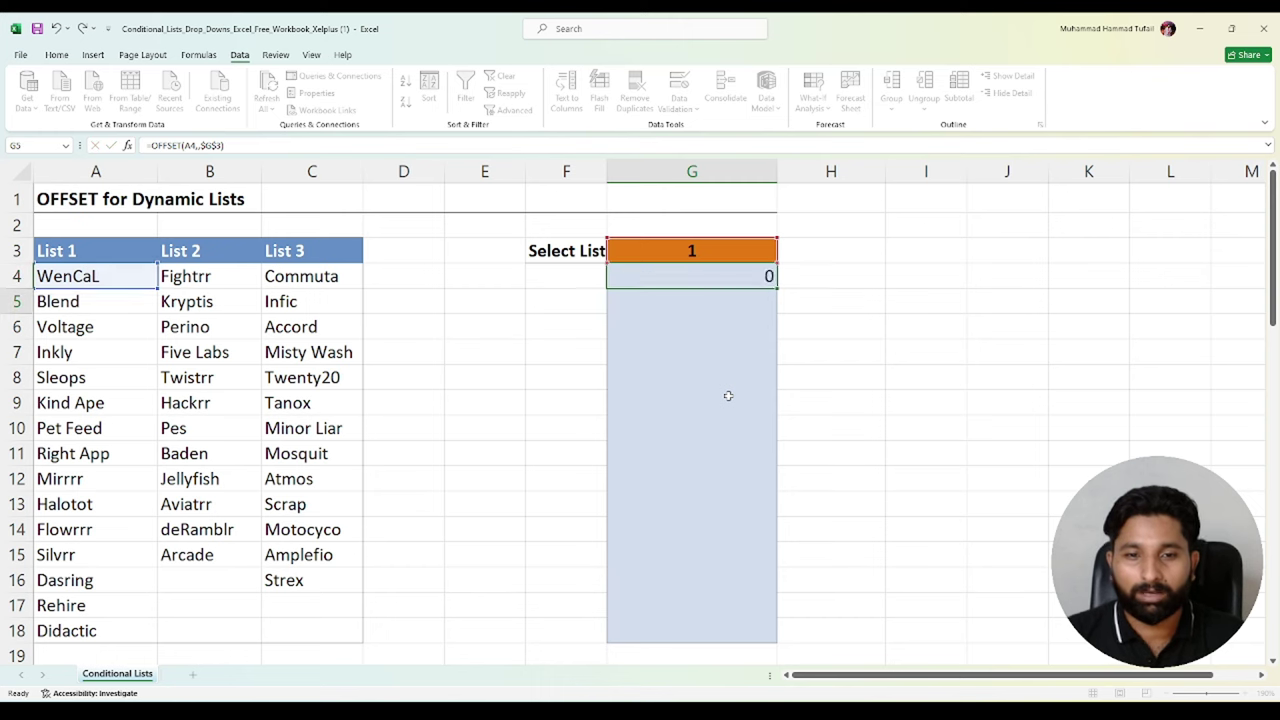
click(662, 276)
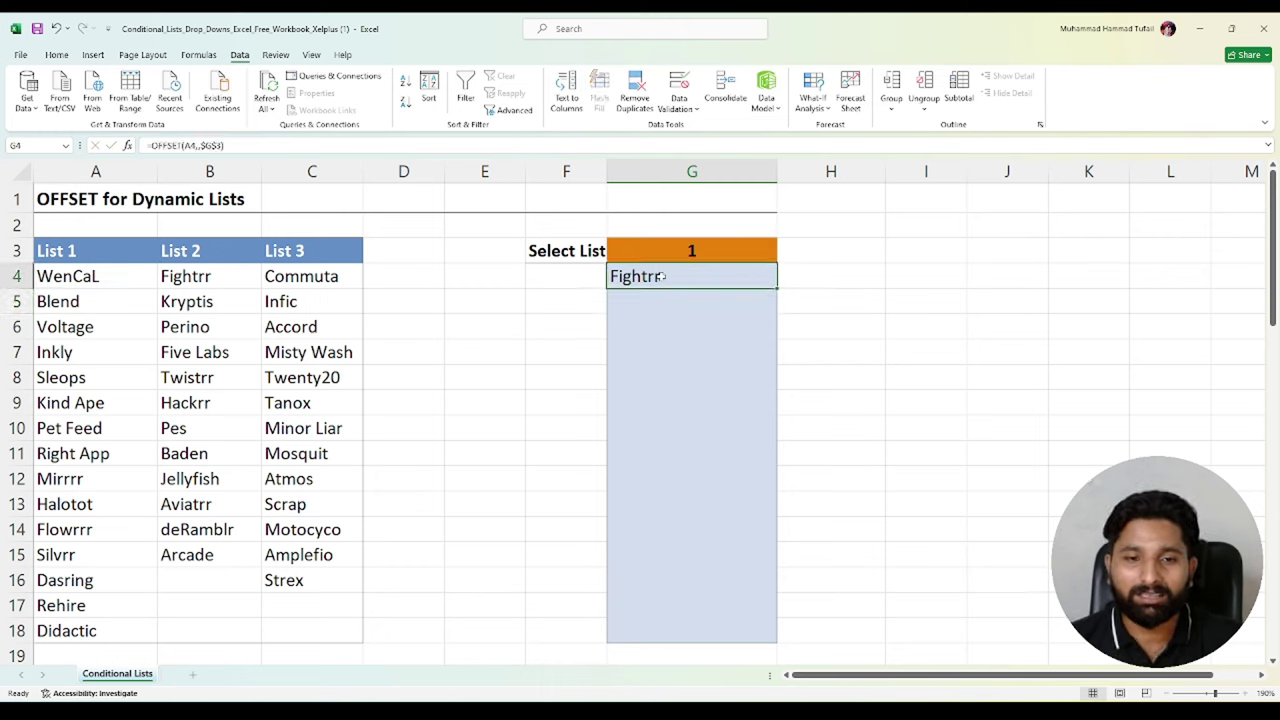
Change G4's column offset to $G$3-1 so Select List 1 returns WenCaL
click(206, 281)
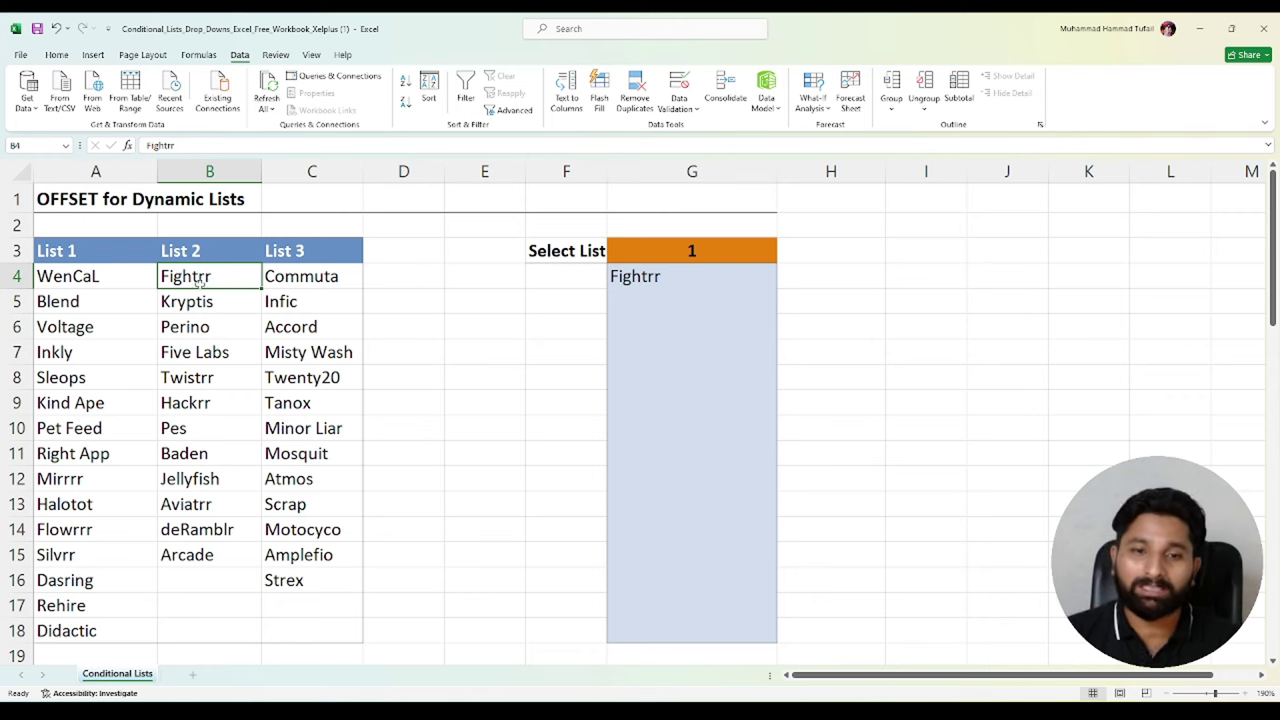
click(718, 270)
double_click(754, 288)
click(711, 276)
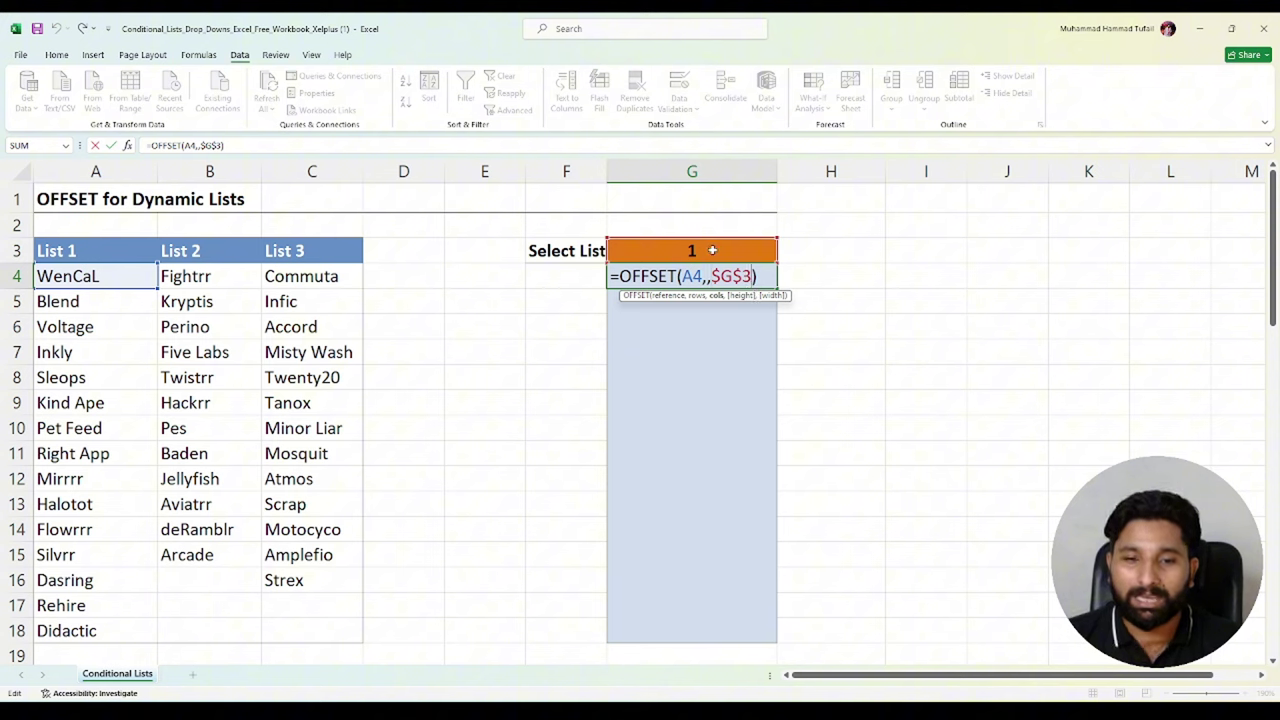
text(-1)
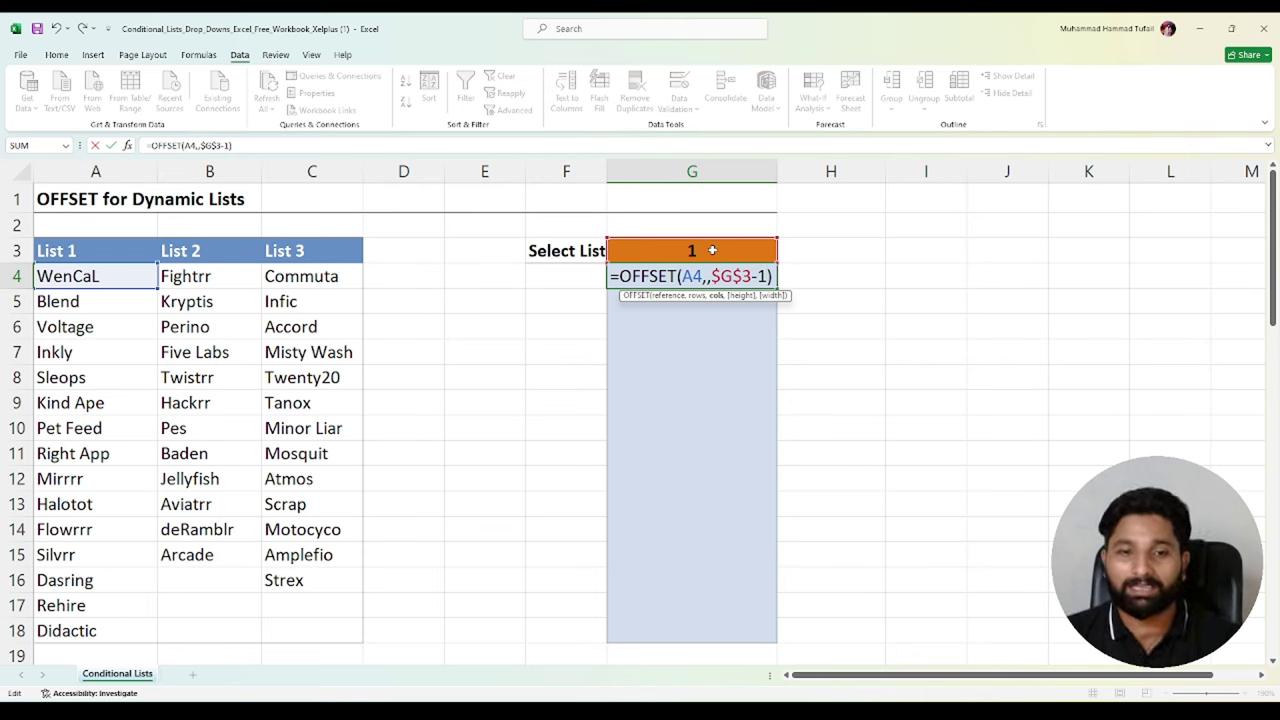
key(Return)
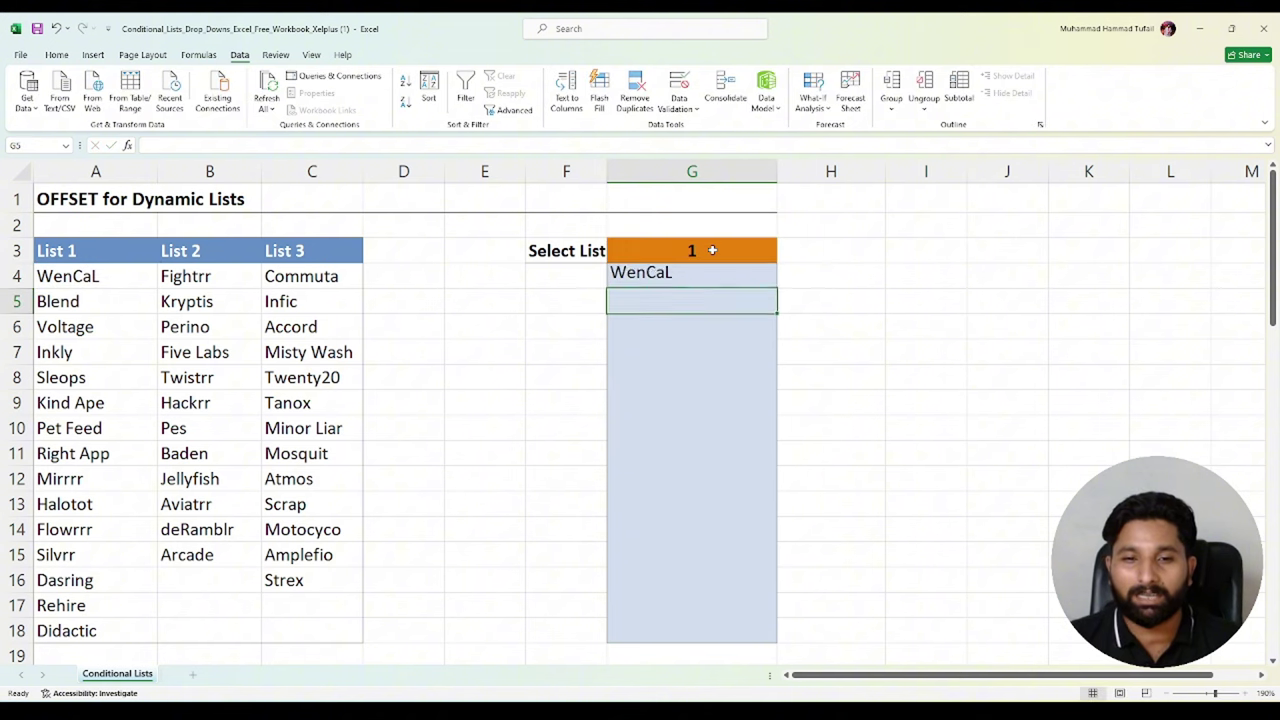
click(677, 283)
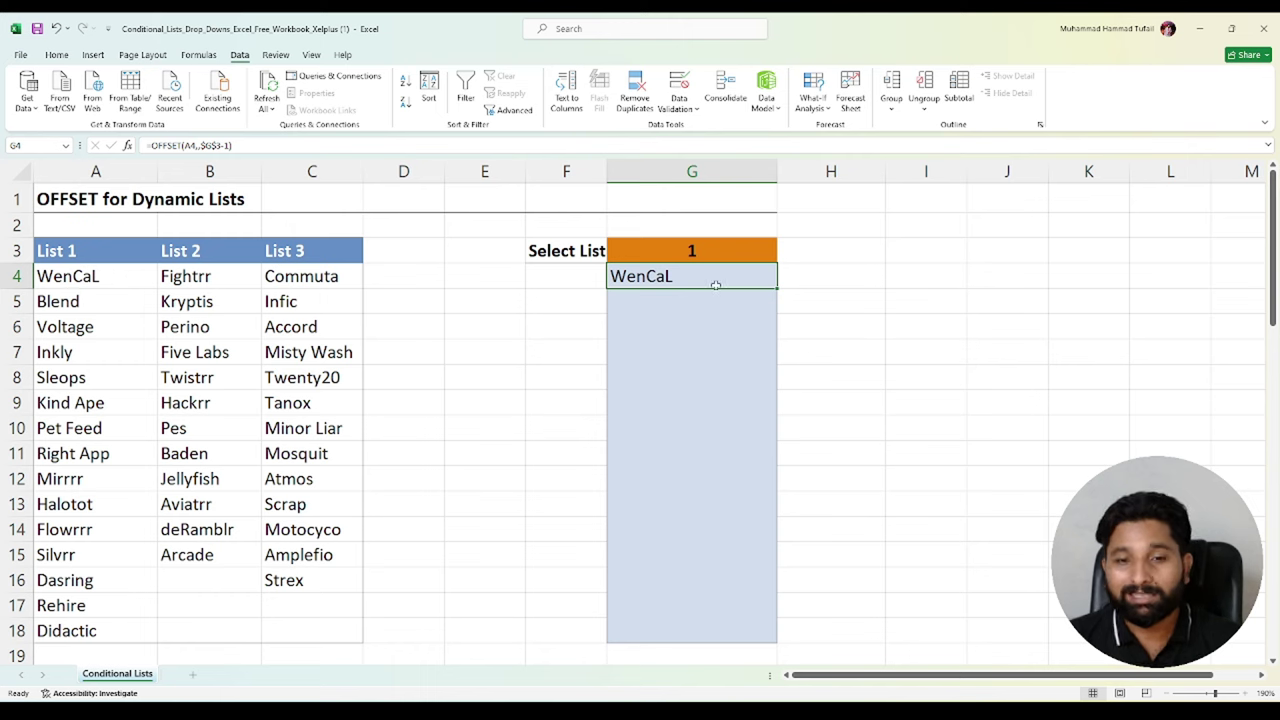
Fill the OFFSET formula into G4:G18 with Ctrl+Enter, listing WenCaL through Didactic
click(705, 326)
mouse_move(690, 280)
mouse_down()
mouse_move(655, 491)
mouse_move(670, 603)
mouse_up()
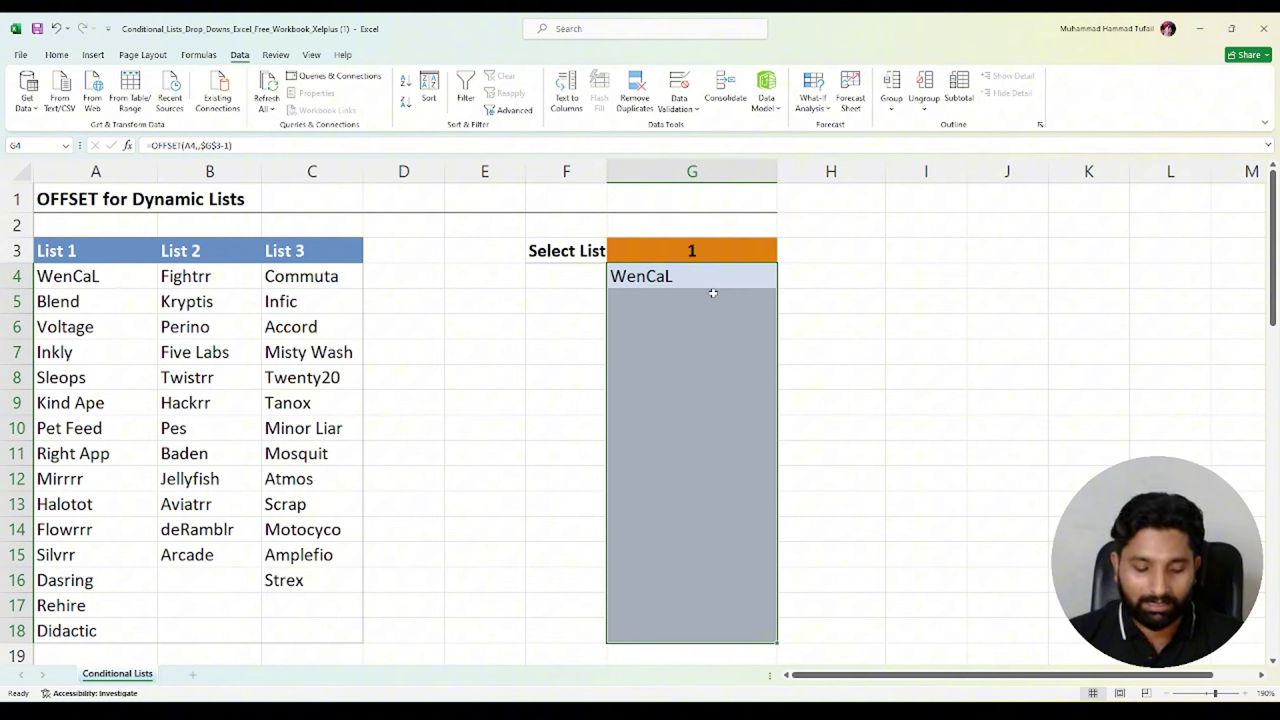
key(F2)
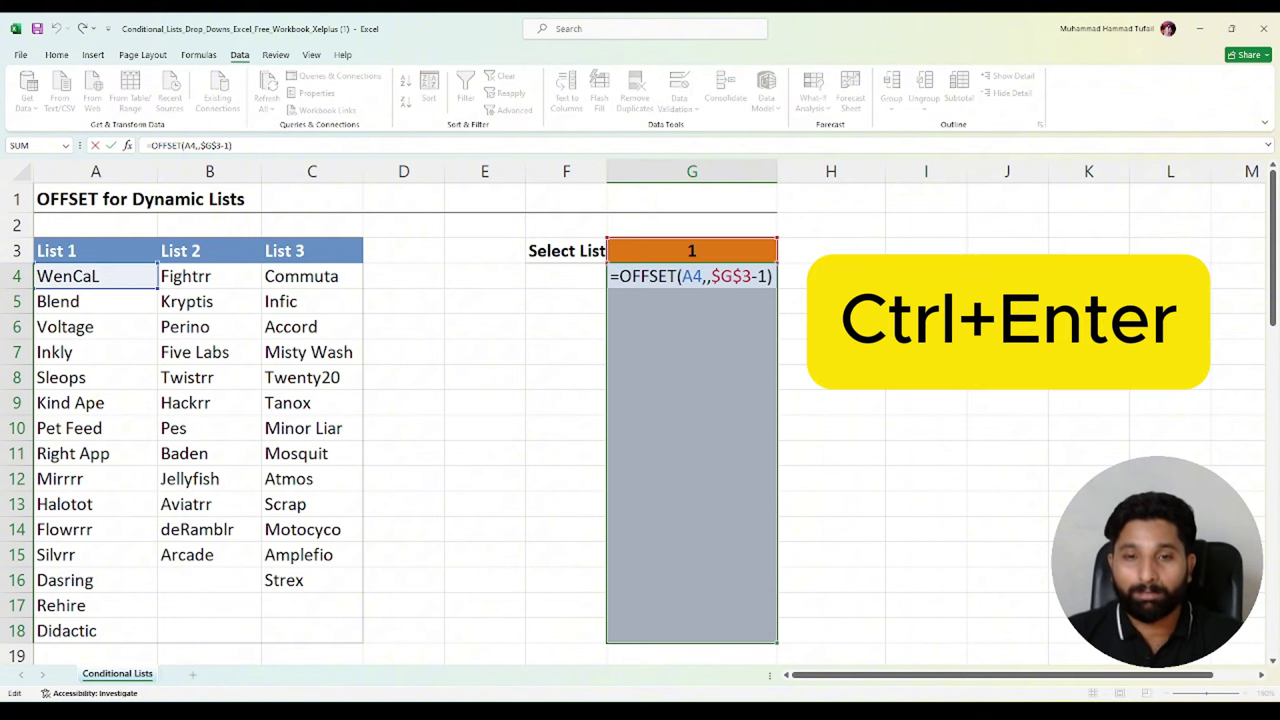
key(ctrl+Return)
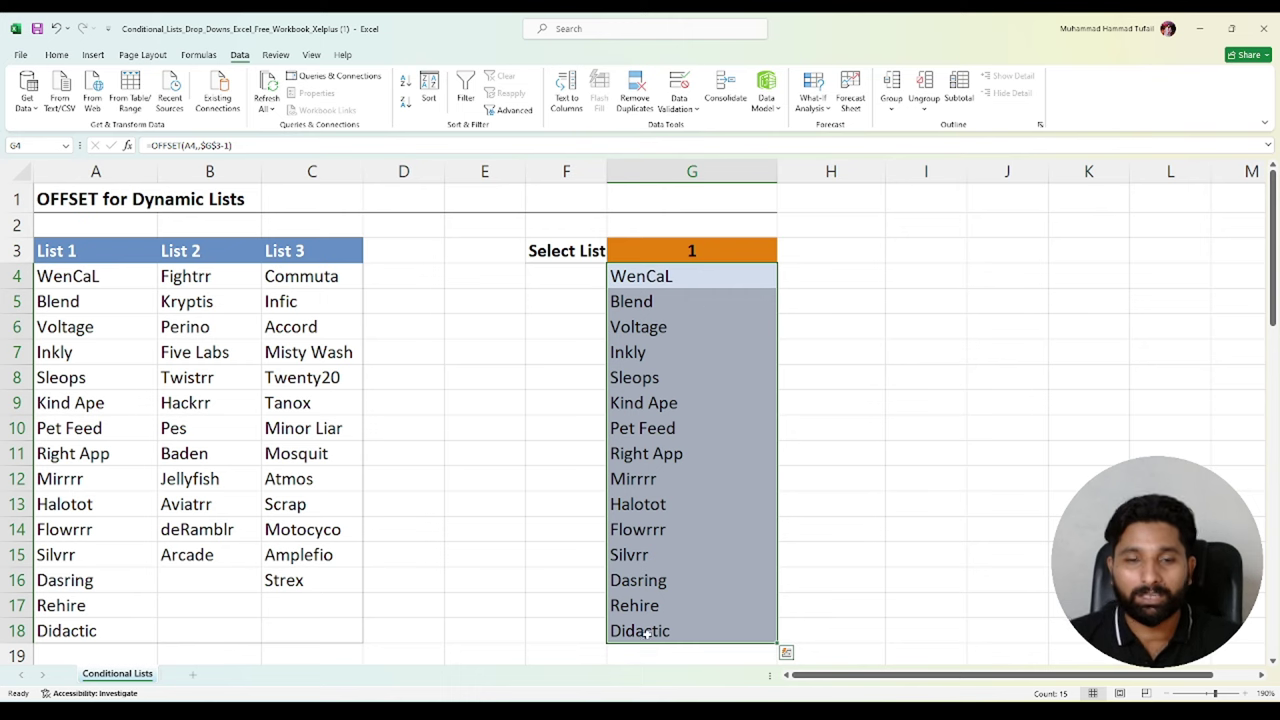
click(750, 252)
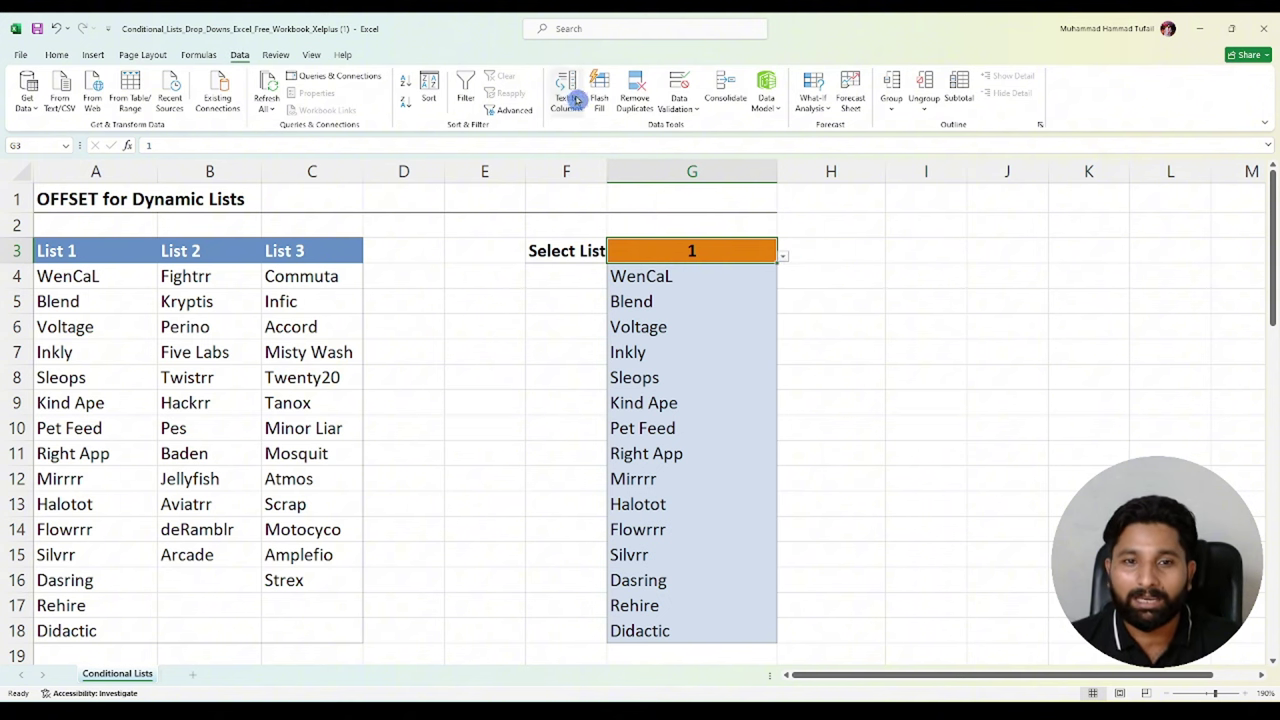
Review G3's 1,2,3 validation list, then switch Select List to 2 and then 3
click(679, 88)
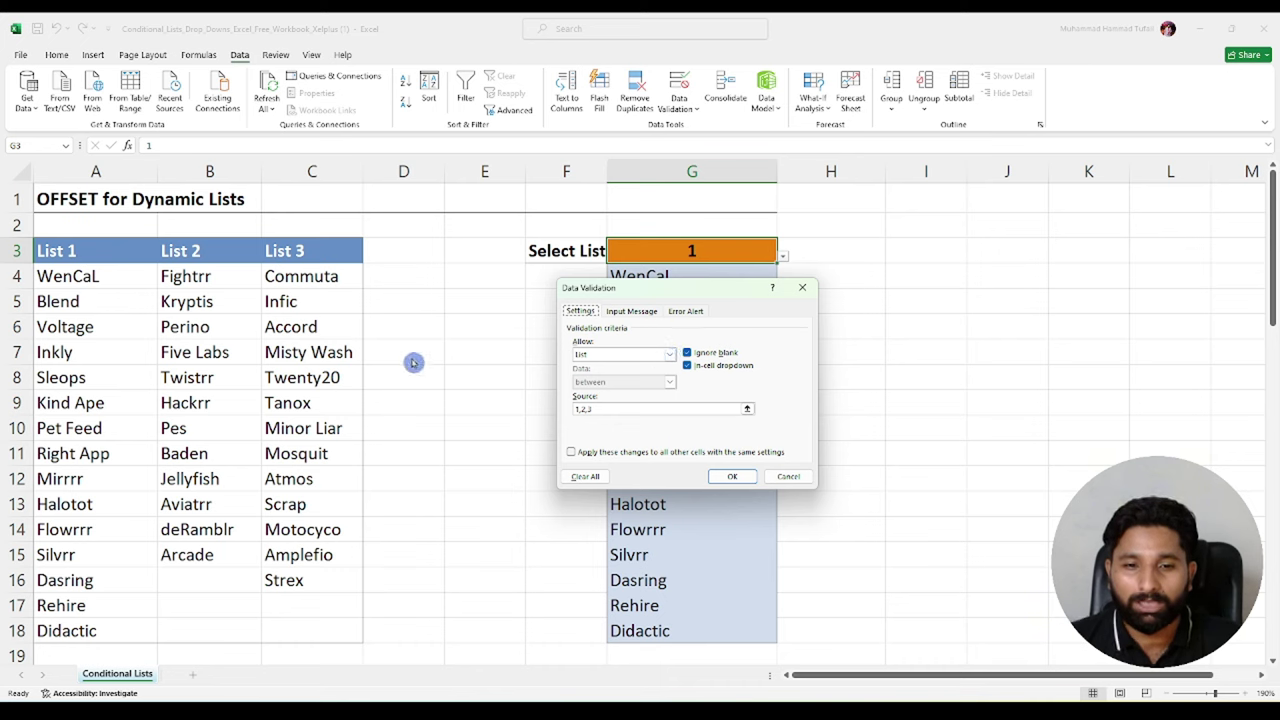
click(735, 476)
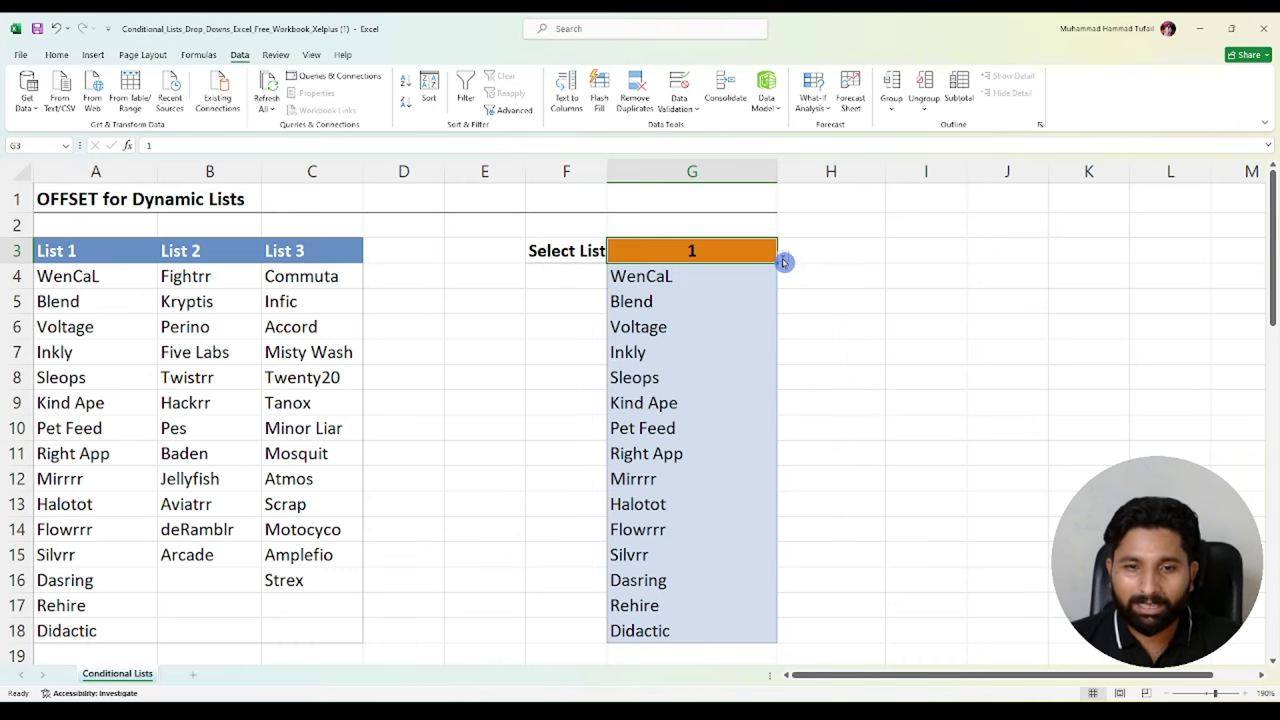
click(784, 260)
click(745, 290)
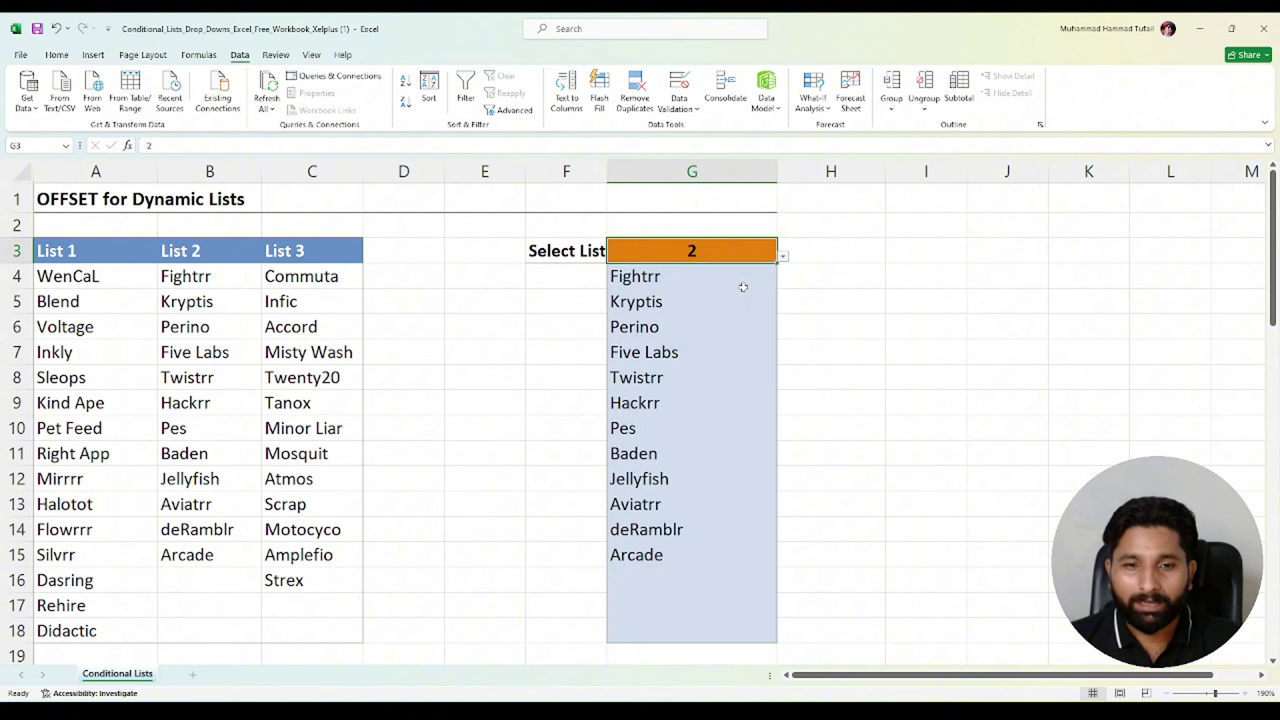
click(784, 257)
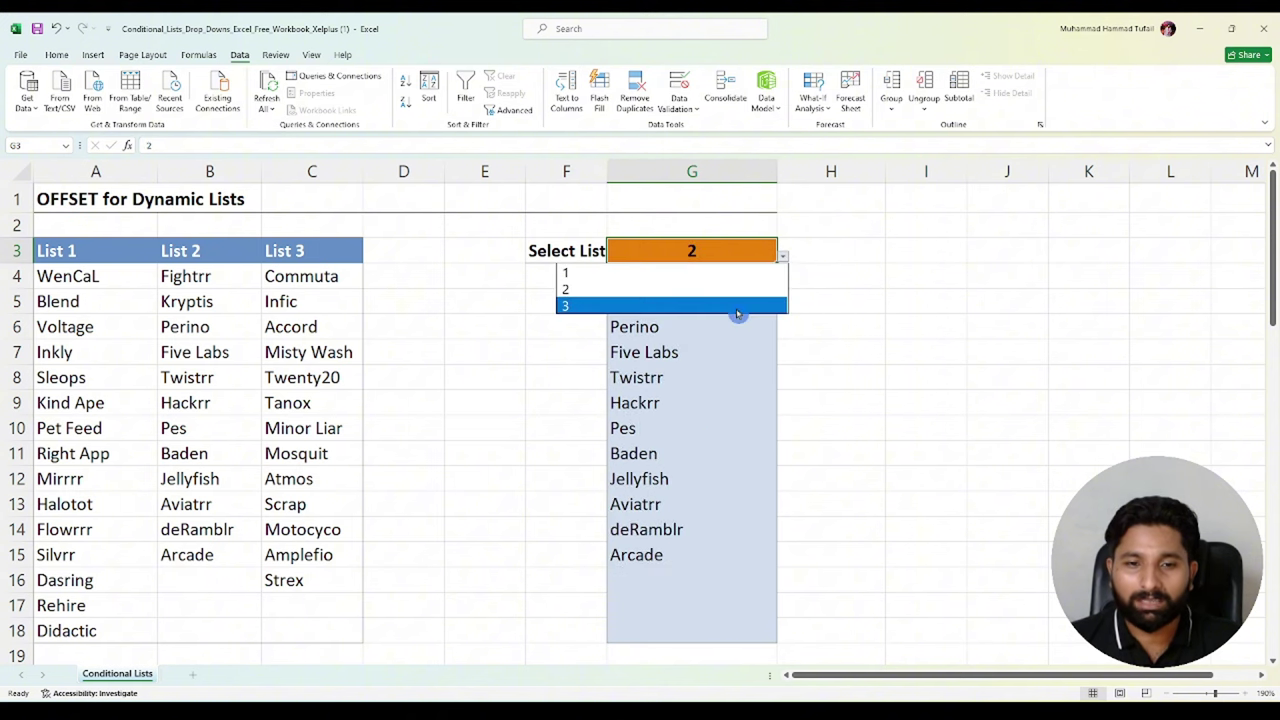
click(736, 306)
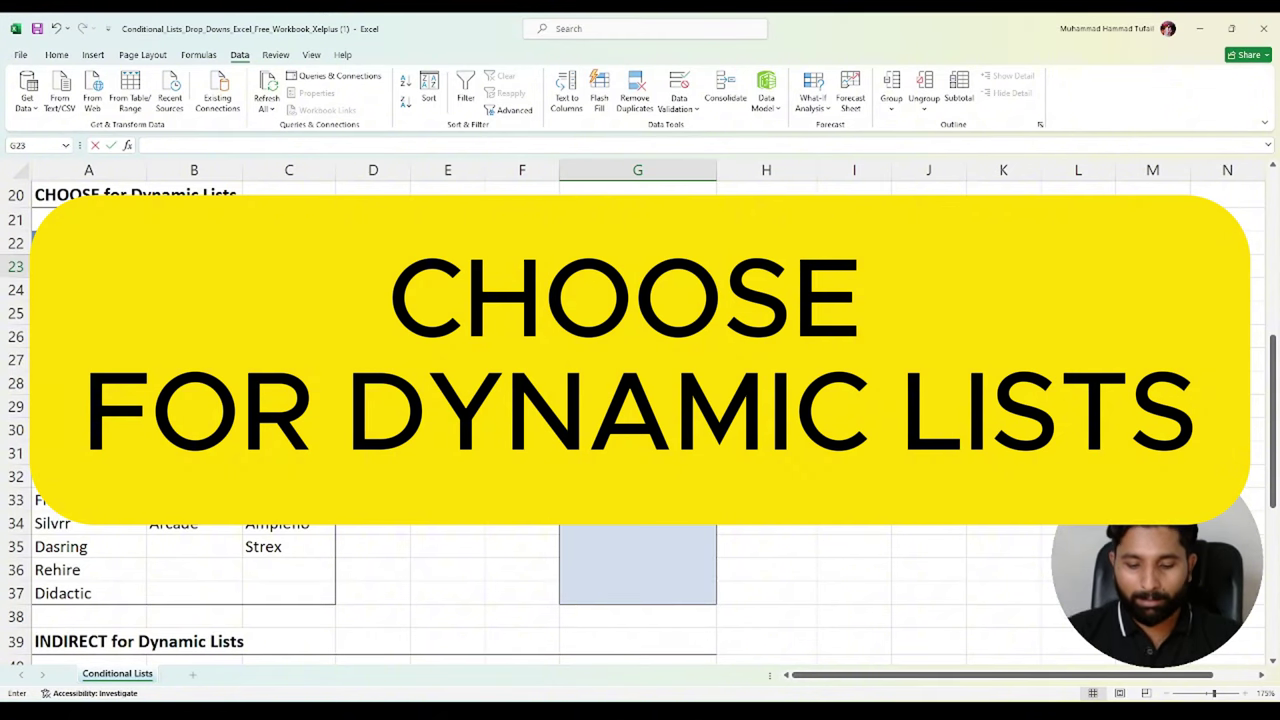
Start =CHOOSE( in G23 with the absolute $G$22 as the index
text(=choose)
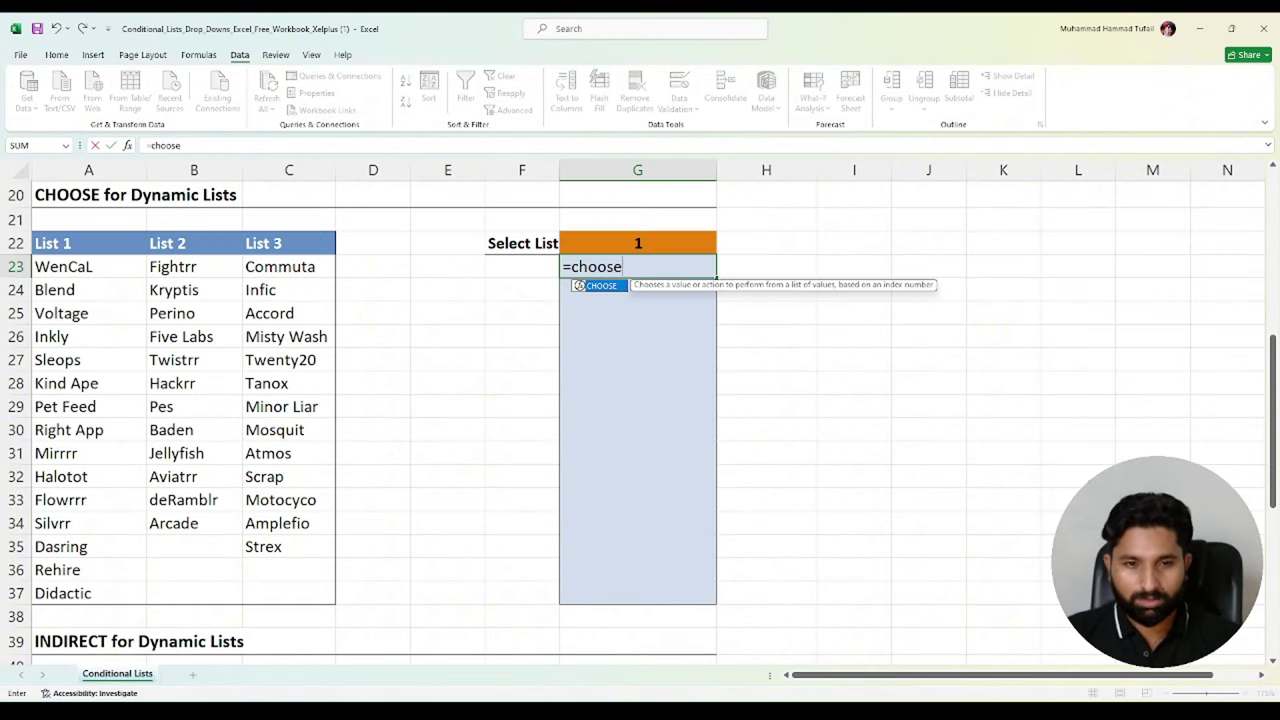
key(Tab)
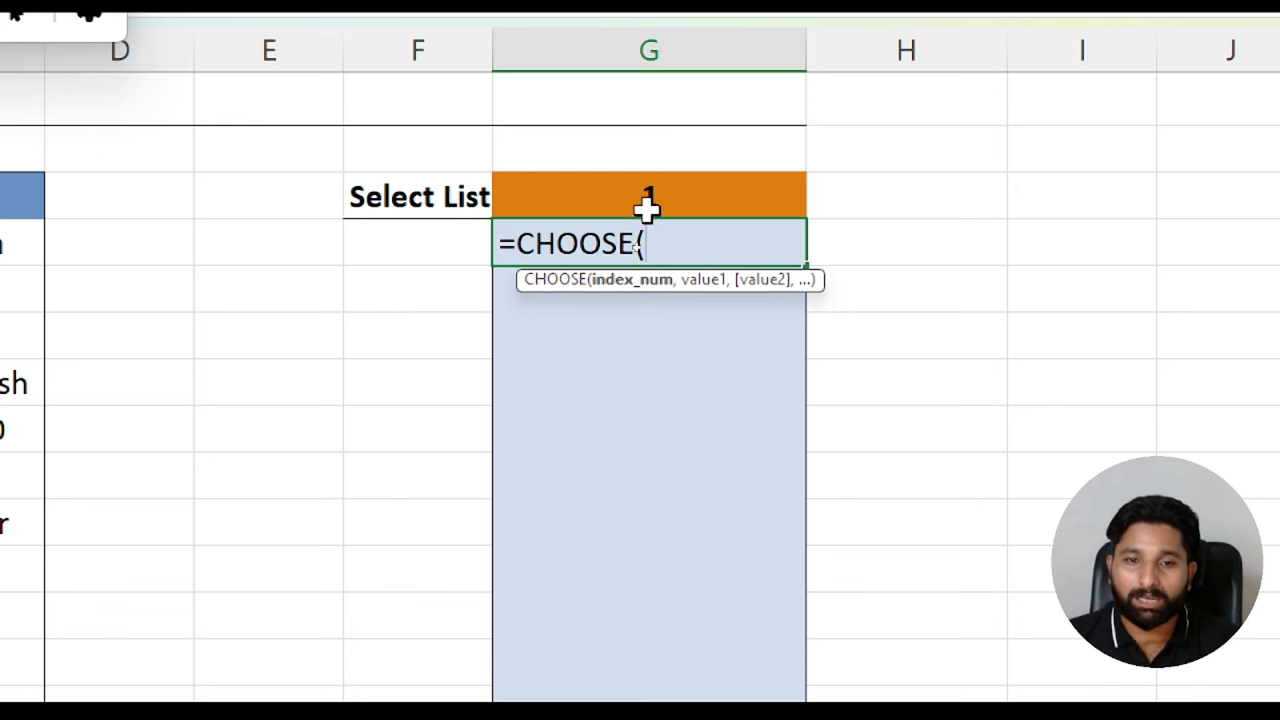
click(647, 206)
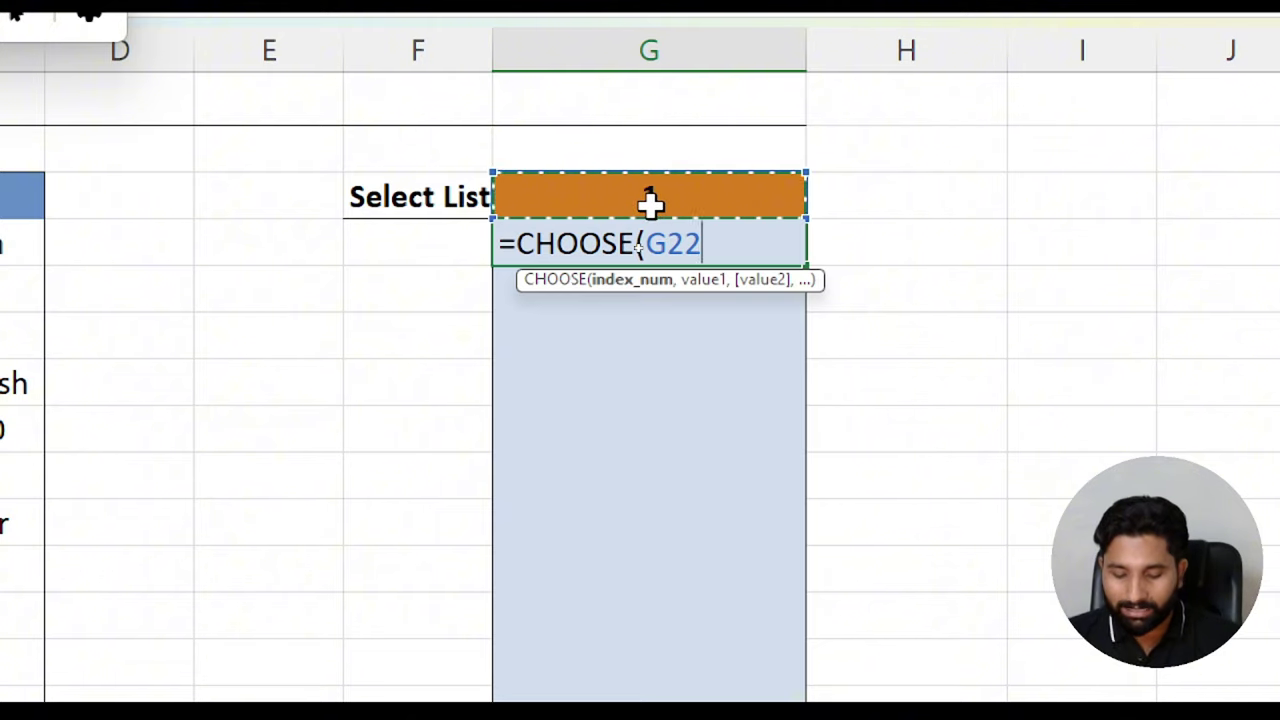
text(,)
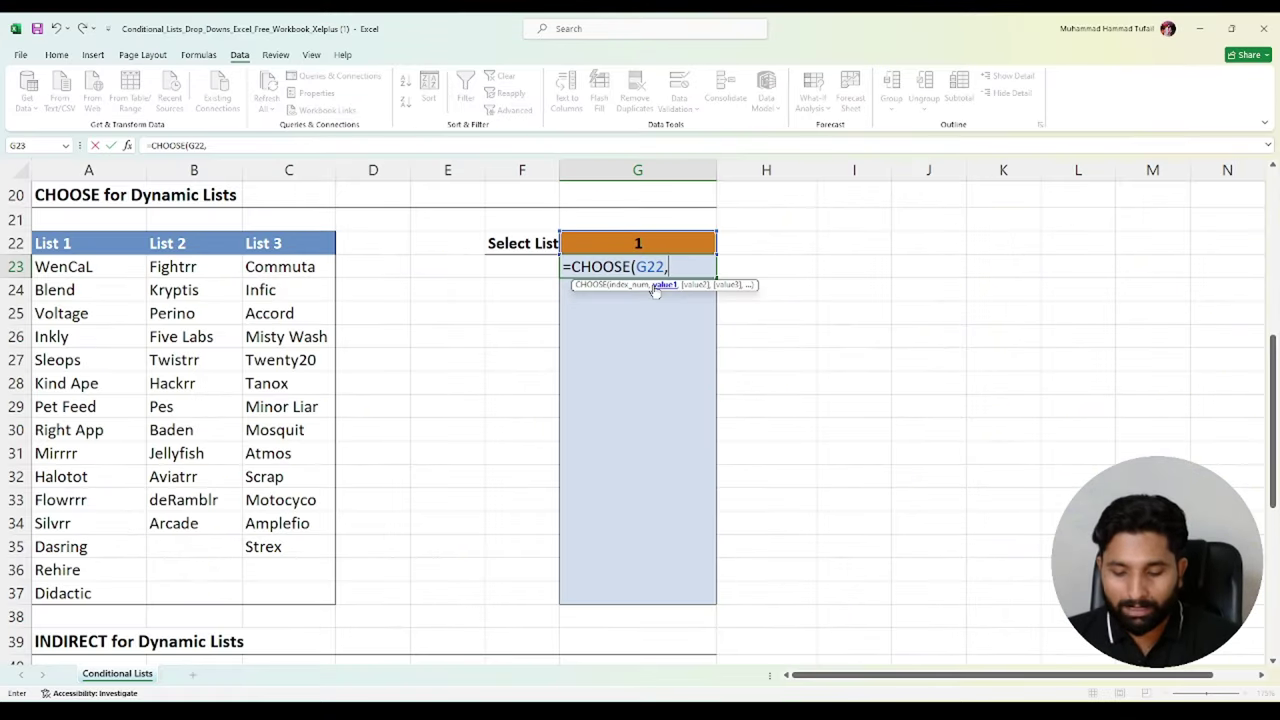
key(BackSpace)
key(F4)
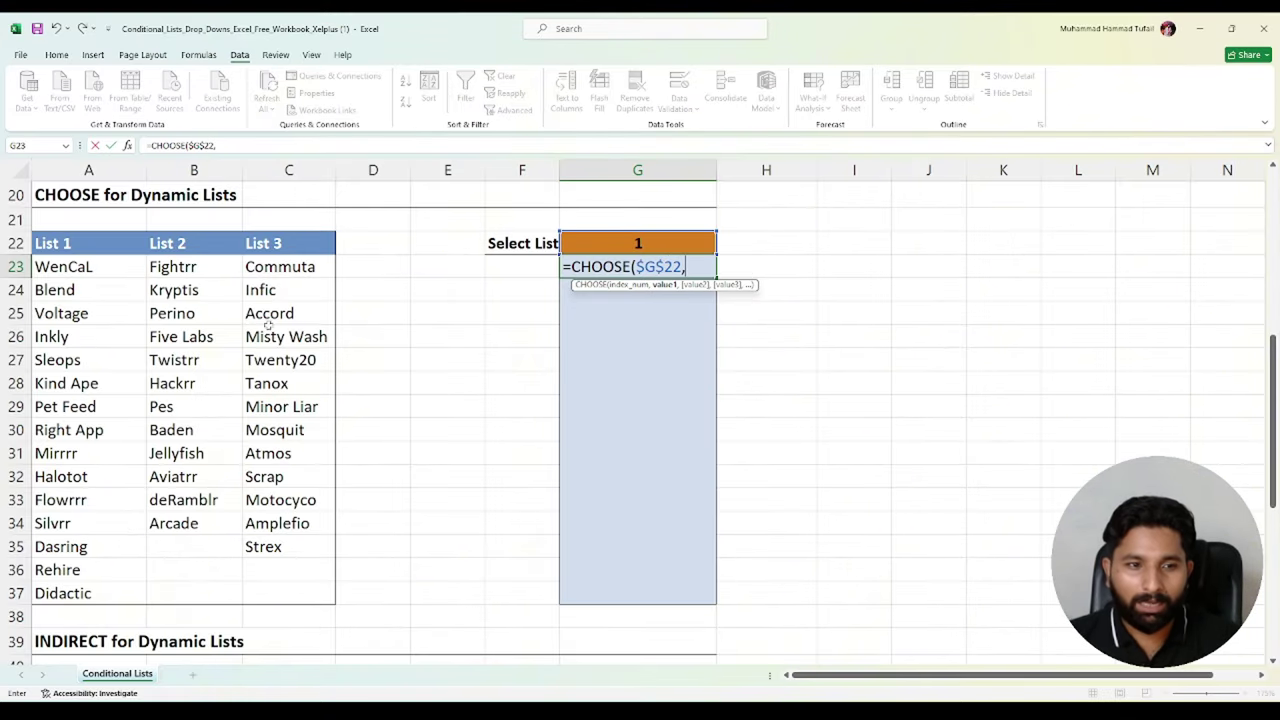
text(,)
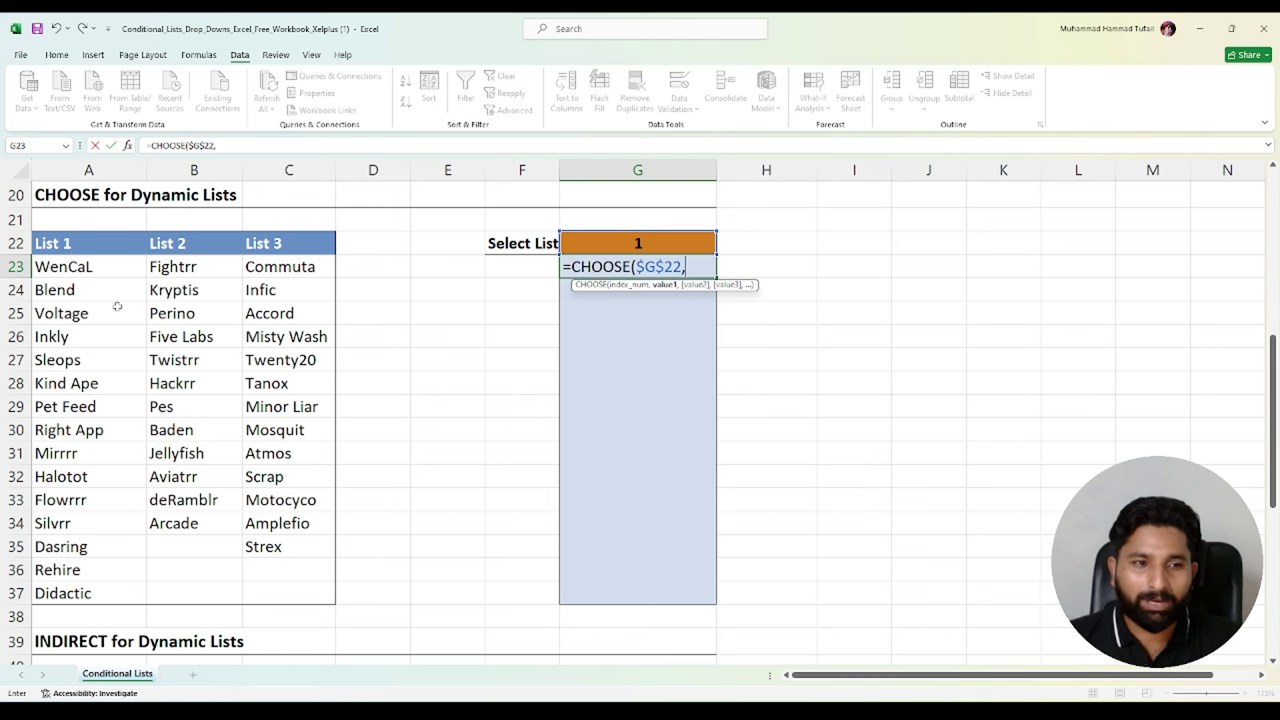
Add A23, B23 and C23 as the choices and enter the formula, showing WenCaL
click(98, 266)
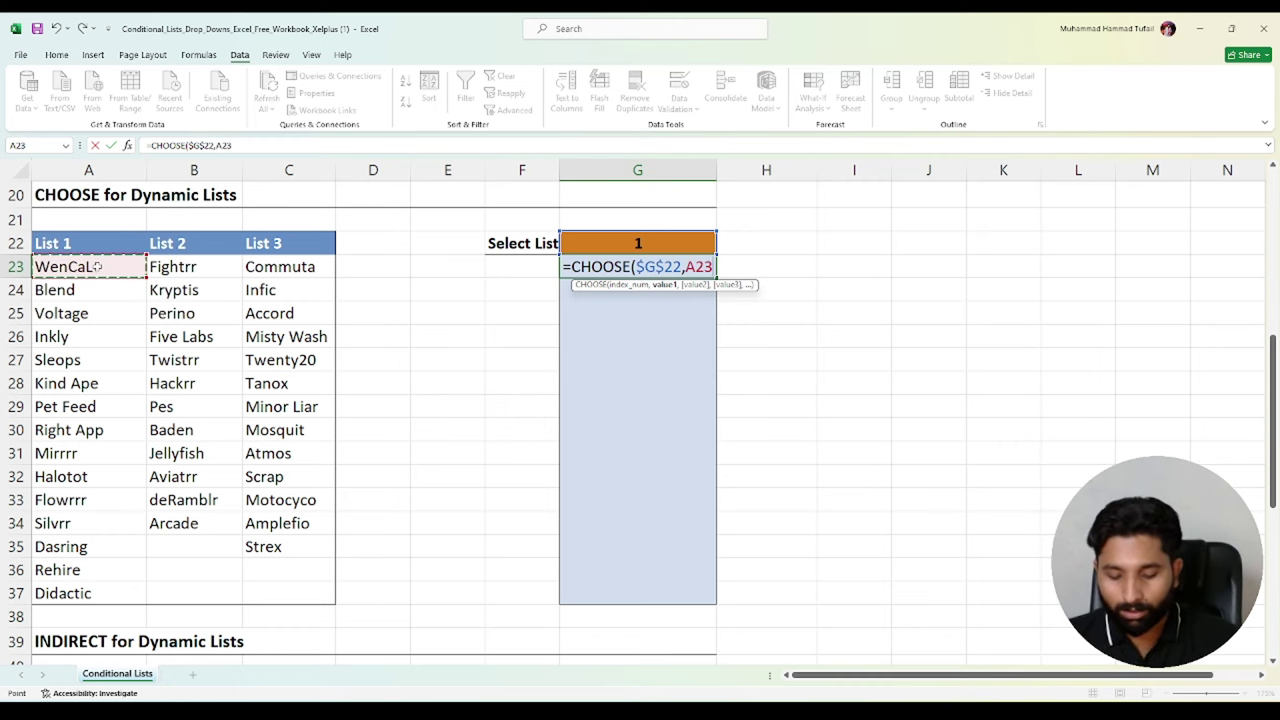
text(,)
click(160, 274)
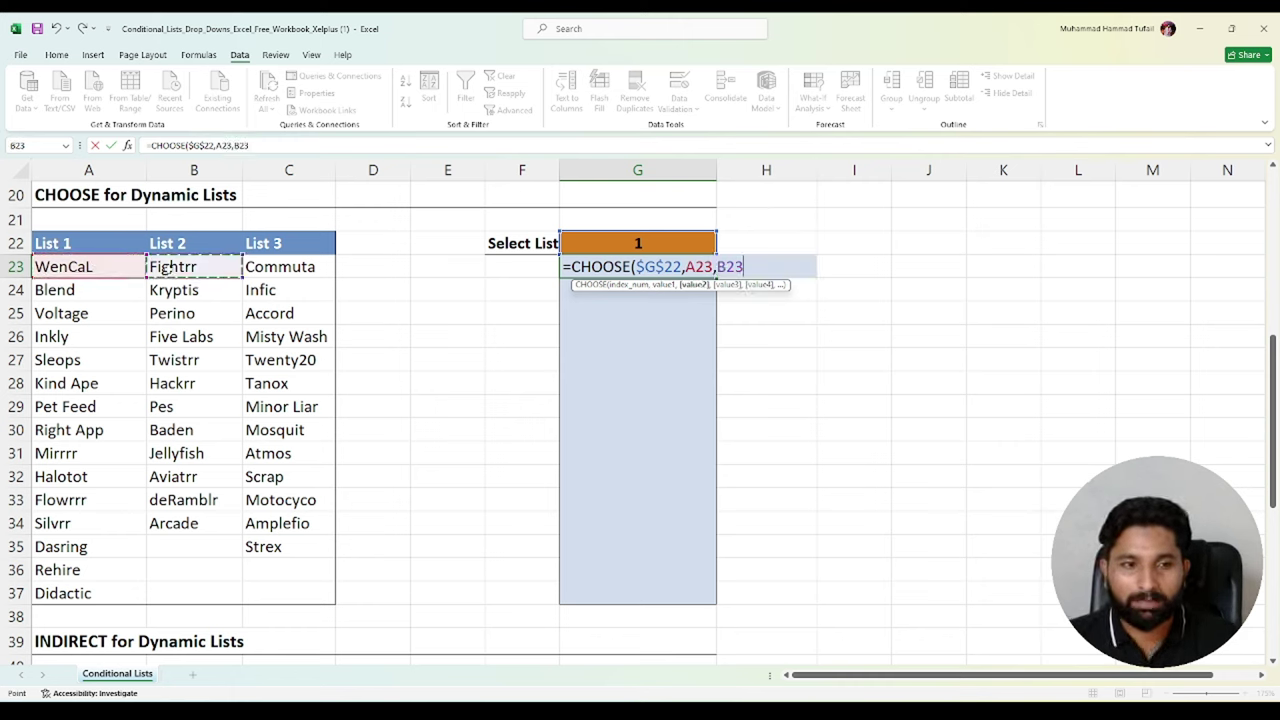
text(,)
click(290, 270)
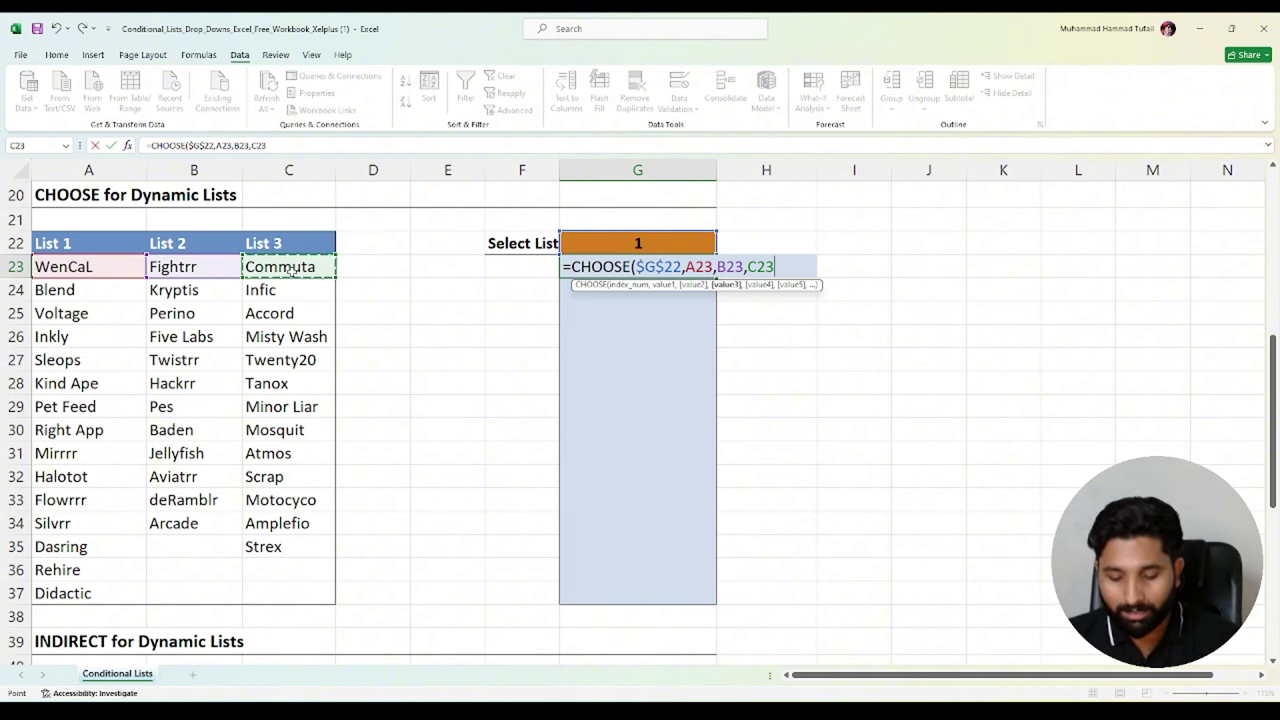
key(Return)
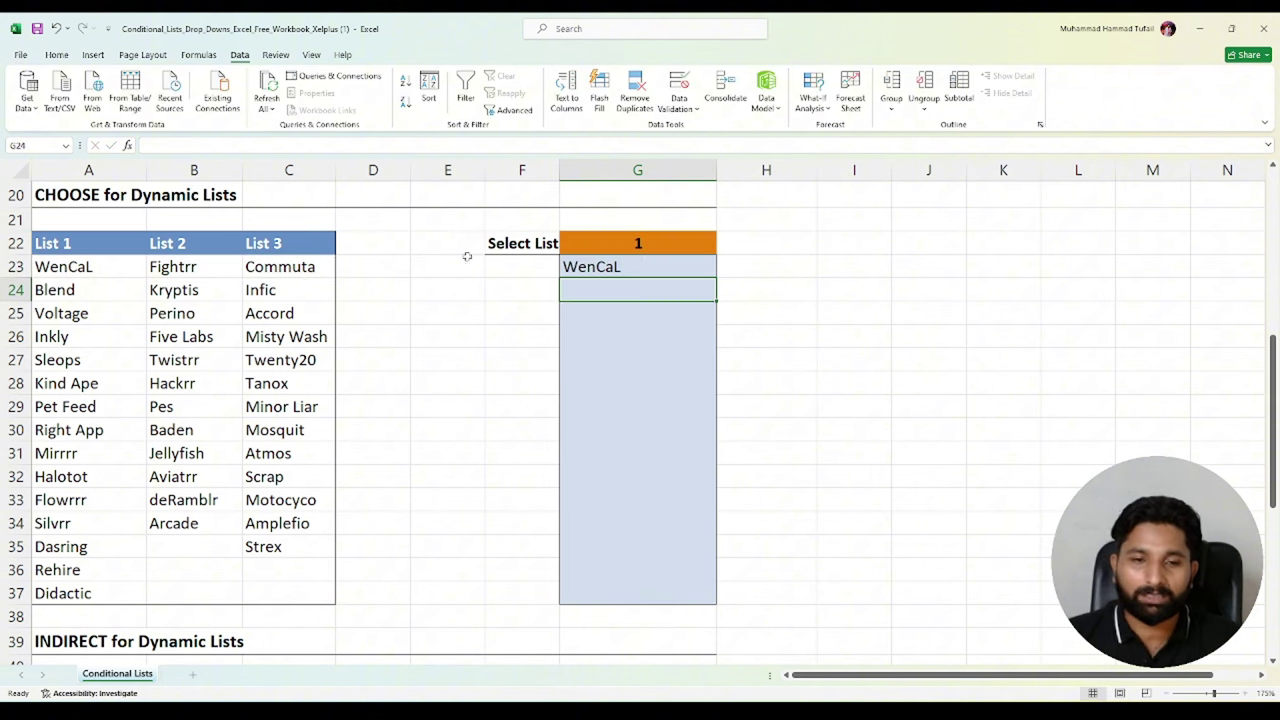
Test G22's dropdown with 2 (Fightrr) and then 3 (Commuta)
click(695, 248)
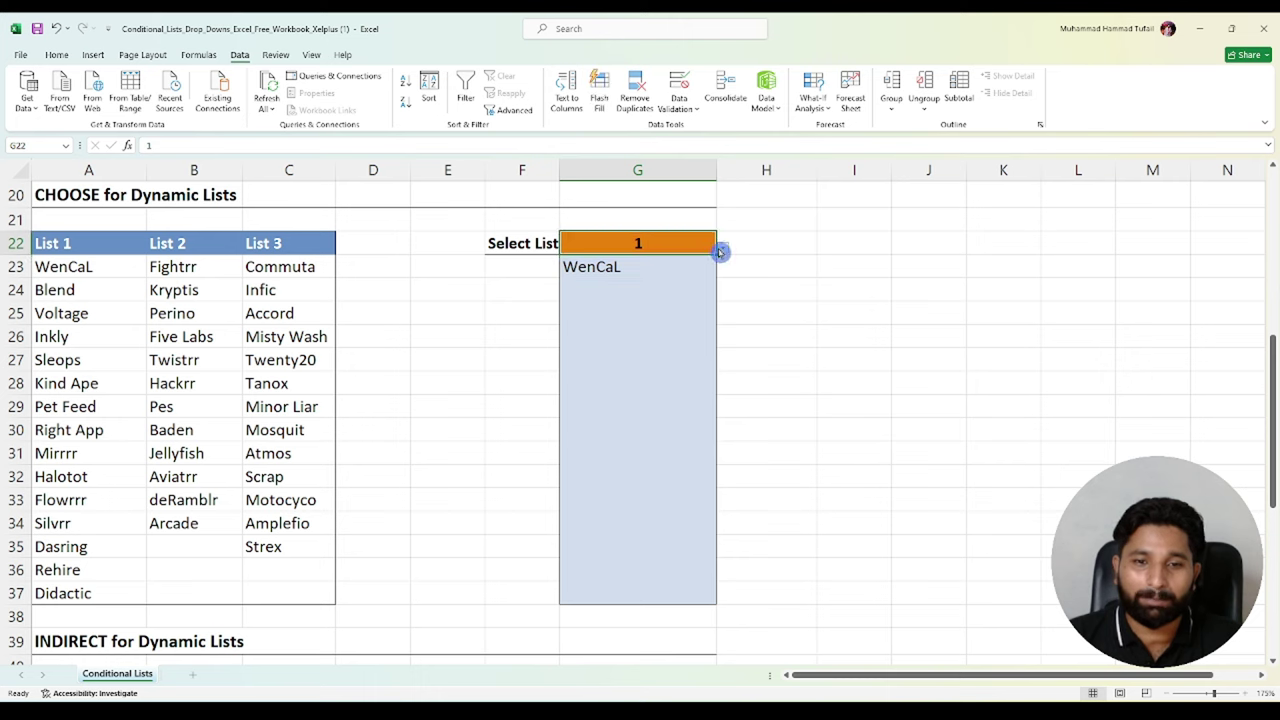
click(722, 247)
click(695, 278)
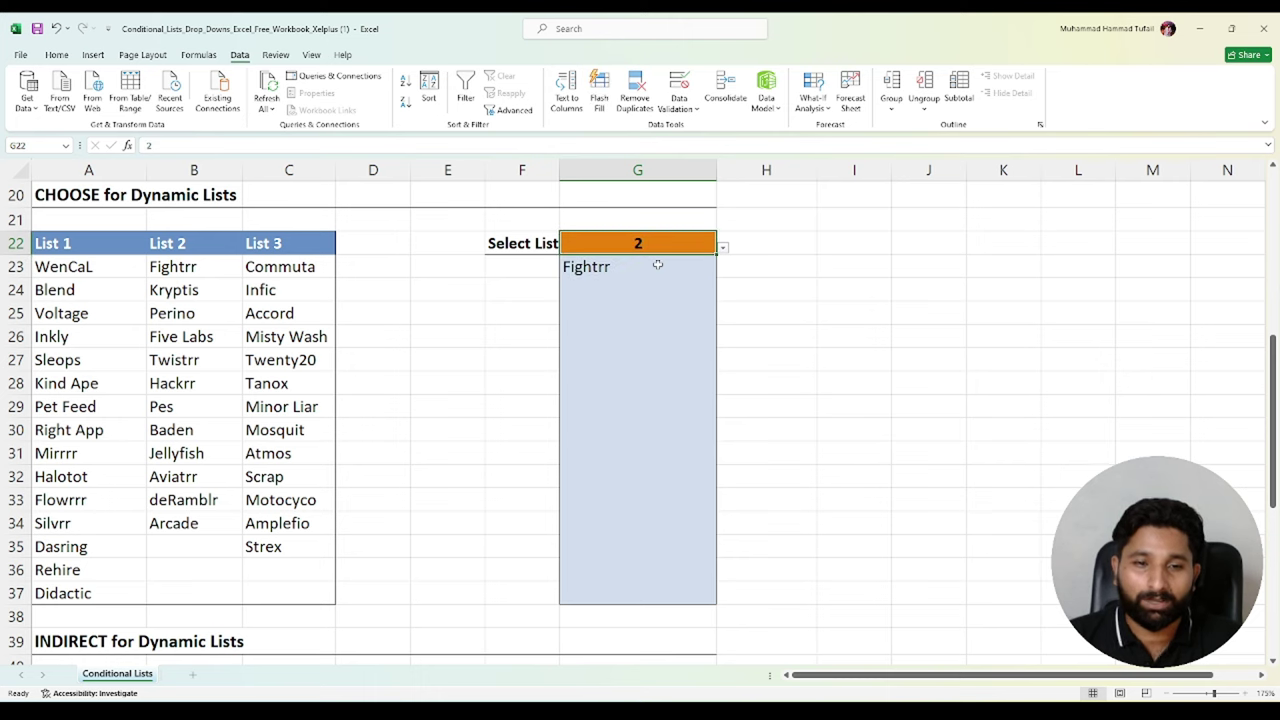
click(722, 247)
click(687, 295)
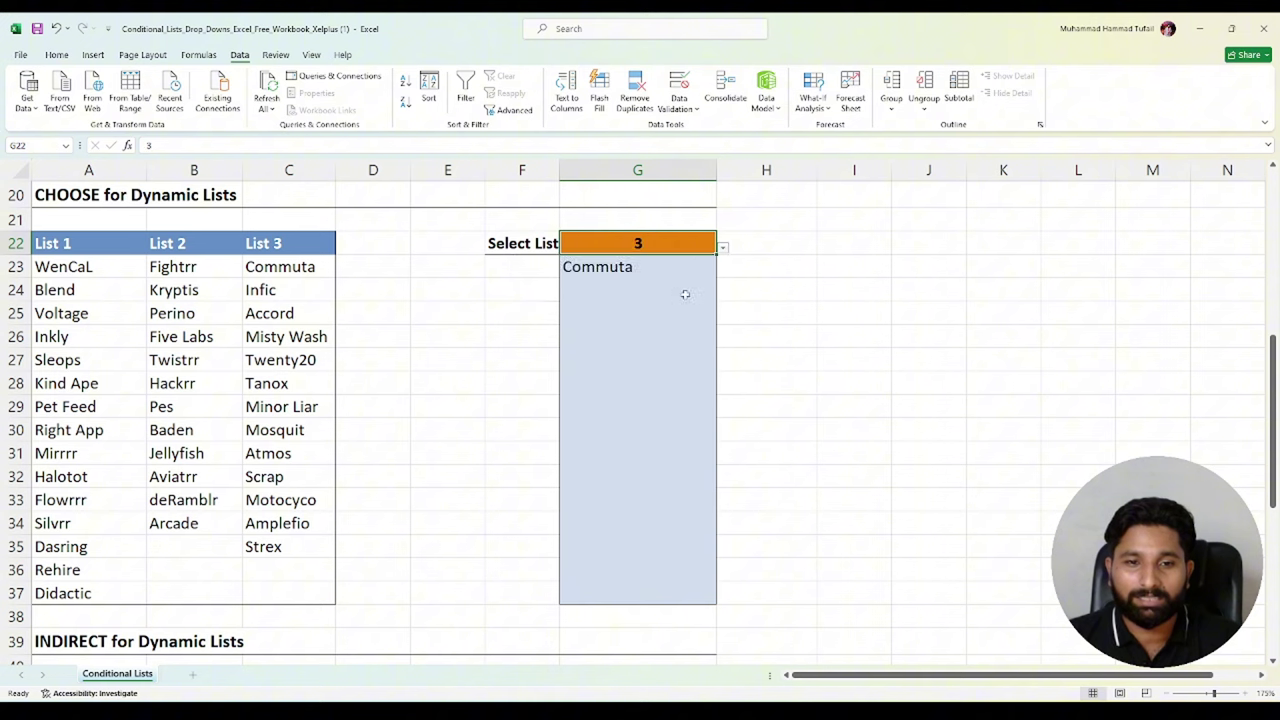
Fill the CHOOSE formula into G23:G37 with Ctrl+Enter, listing Commuta through Strex
click(655, 265)
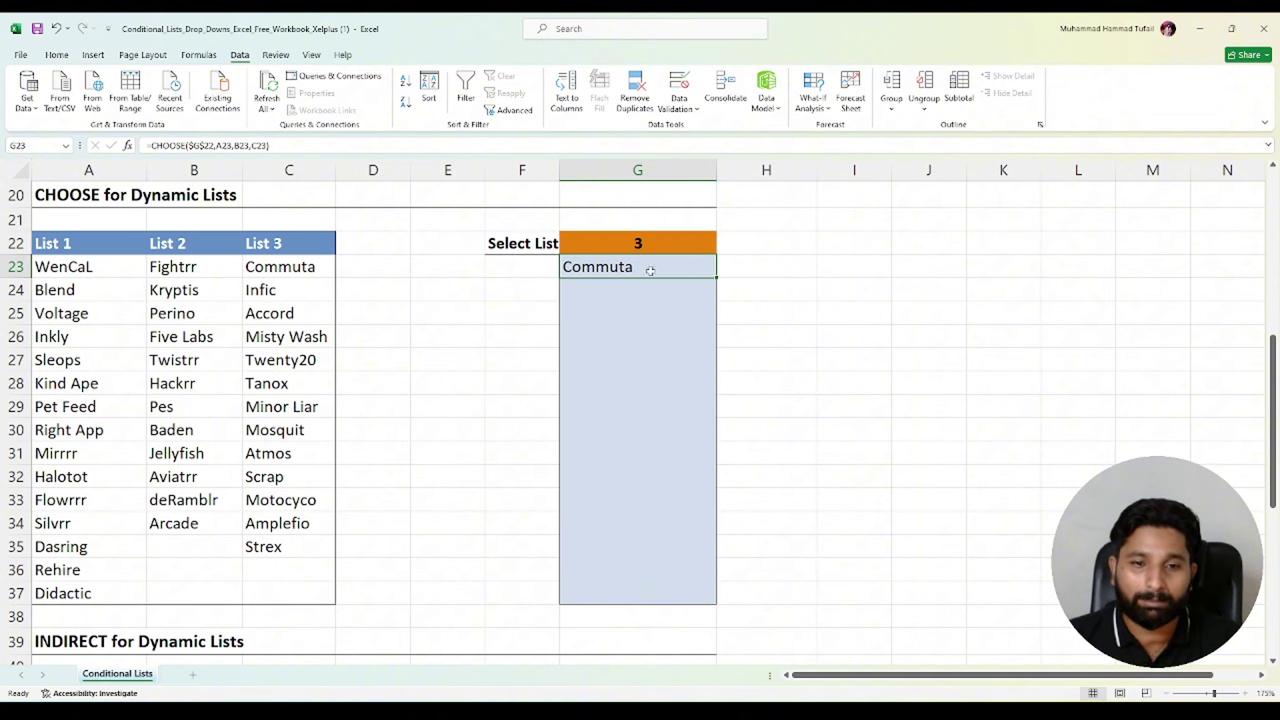
drag(650, 270, 628, 590)
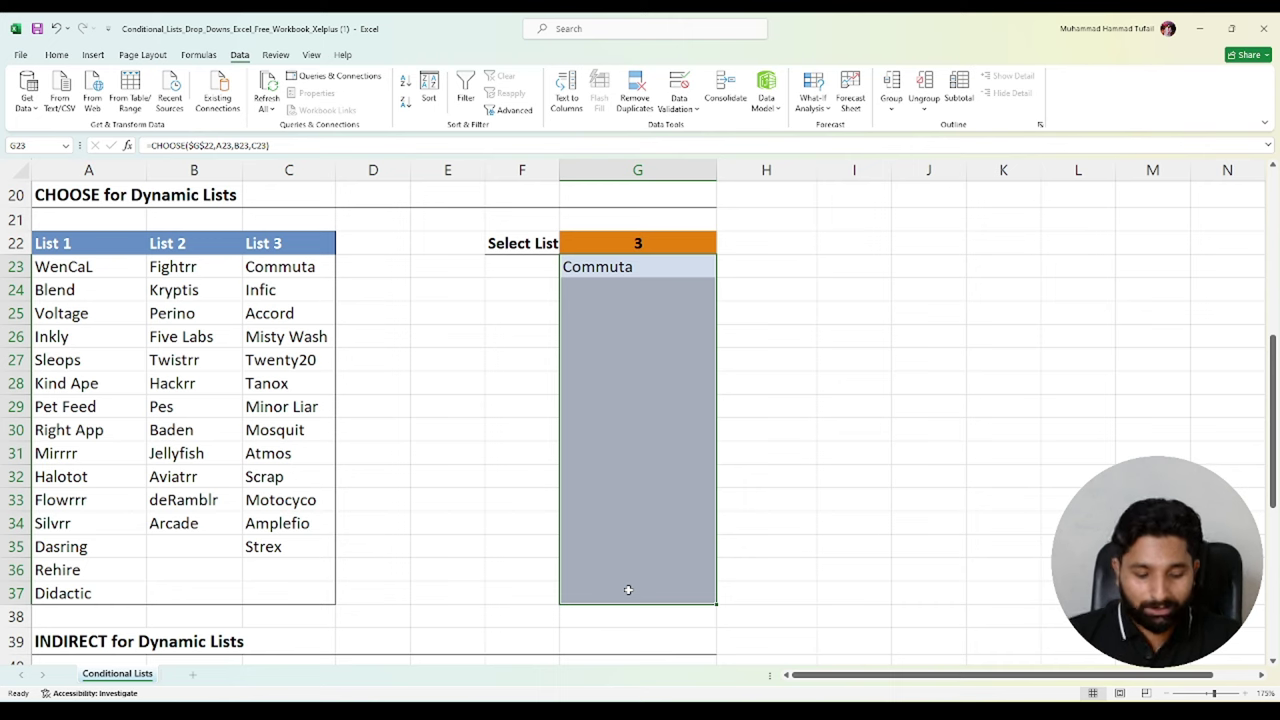
key(F2)
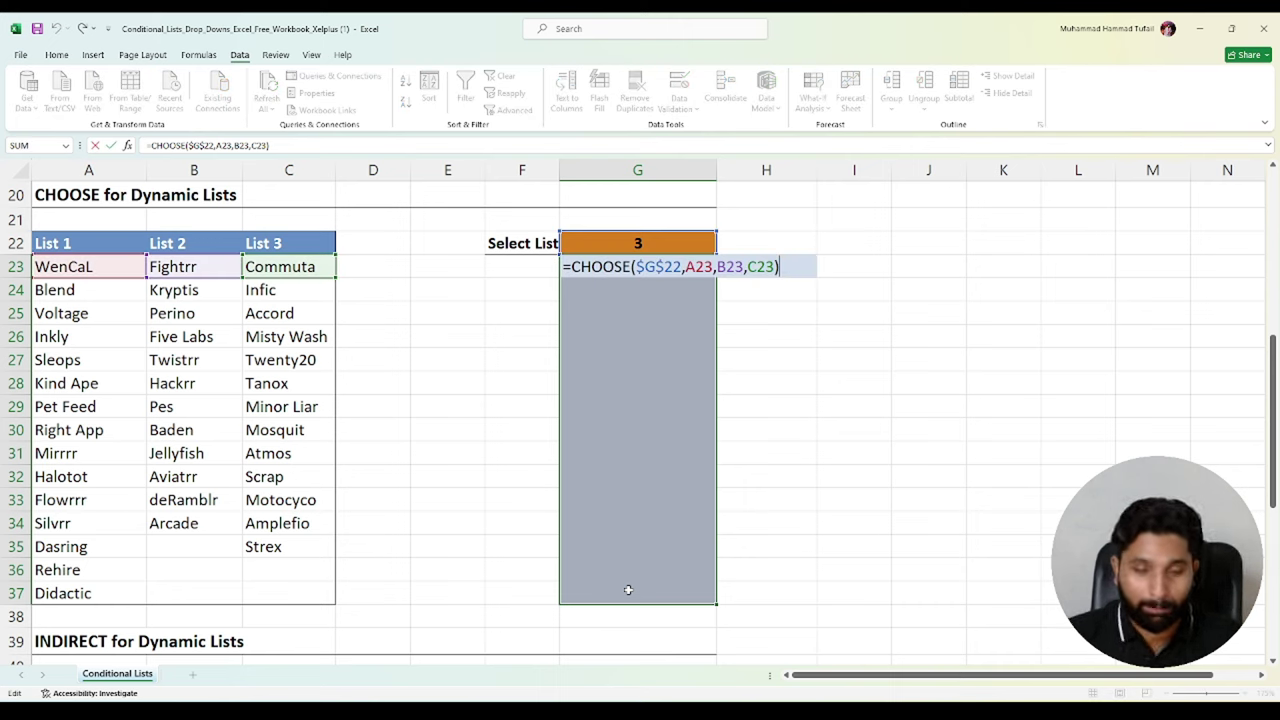
key(ctrl+Return)
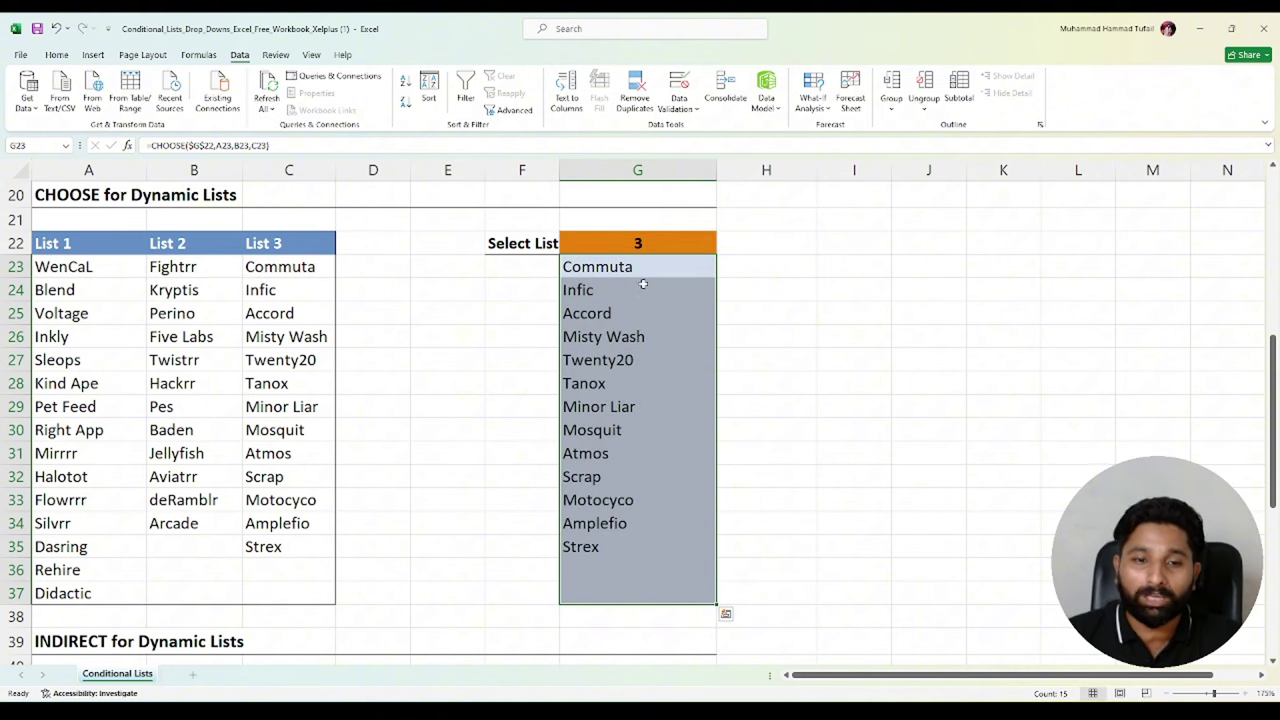
click(686, 243)
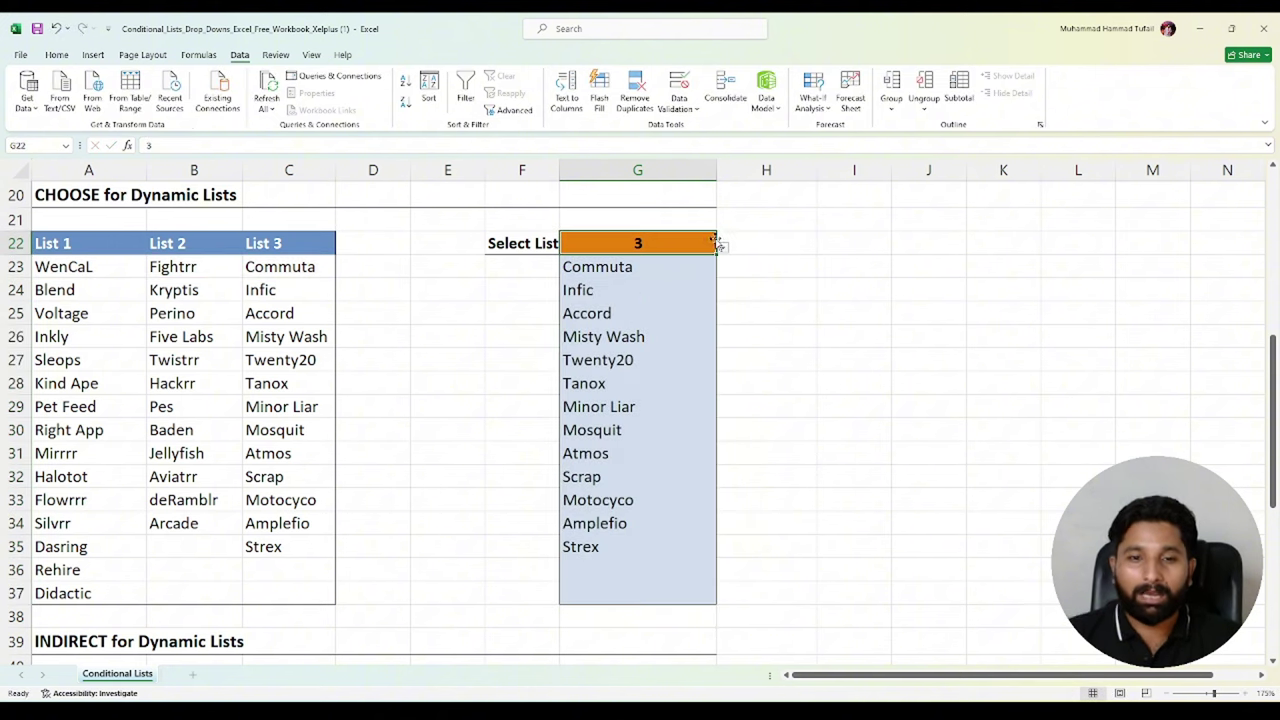
Switch the CHOOSE demo's Select List in G22 to 1, then to 2
click(722, 247)
click(706, 263)
click(720, 245)
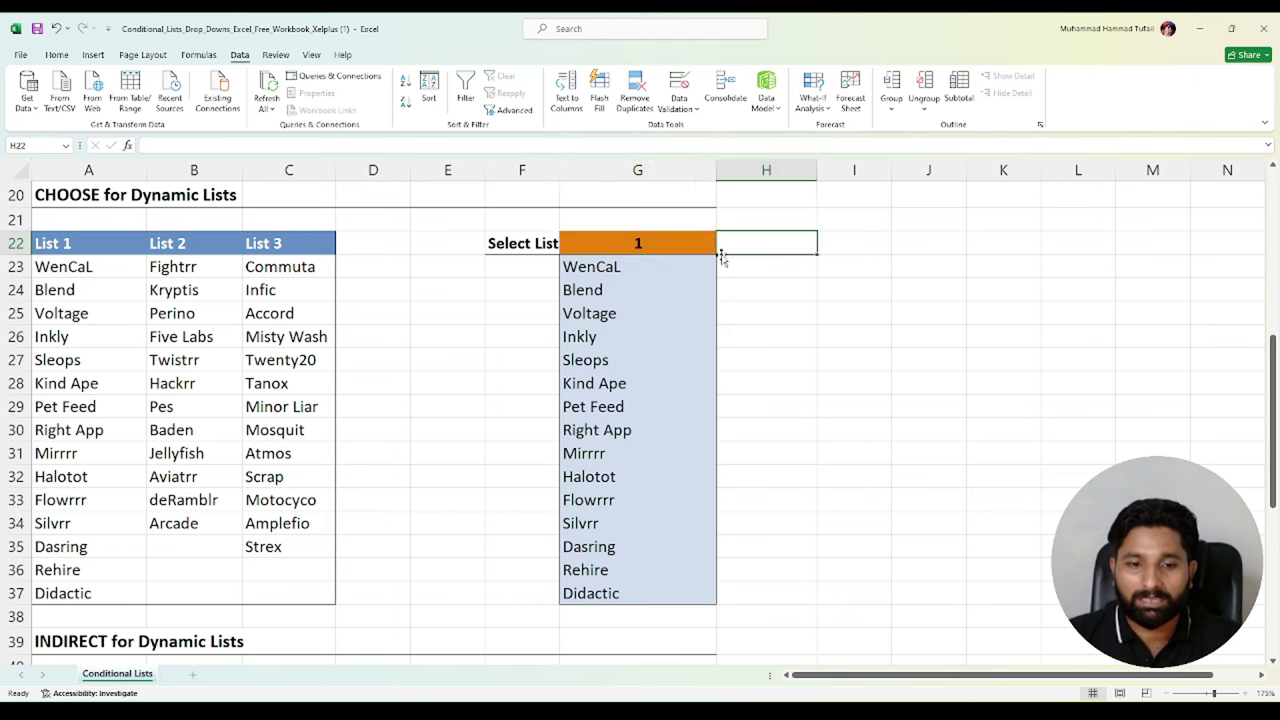
click(700, 243)
click(722, 247)
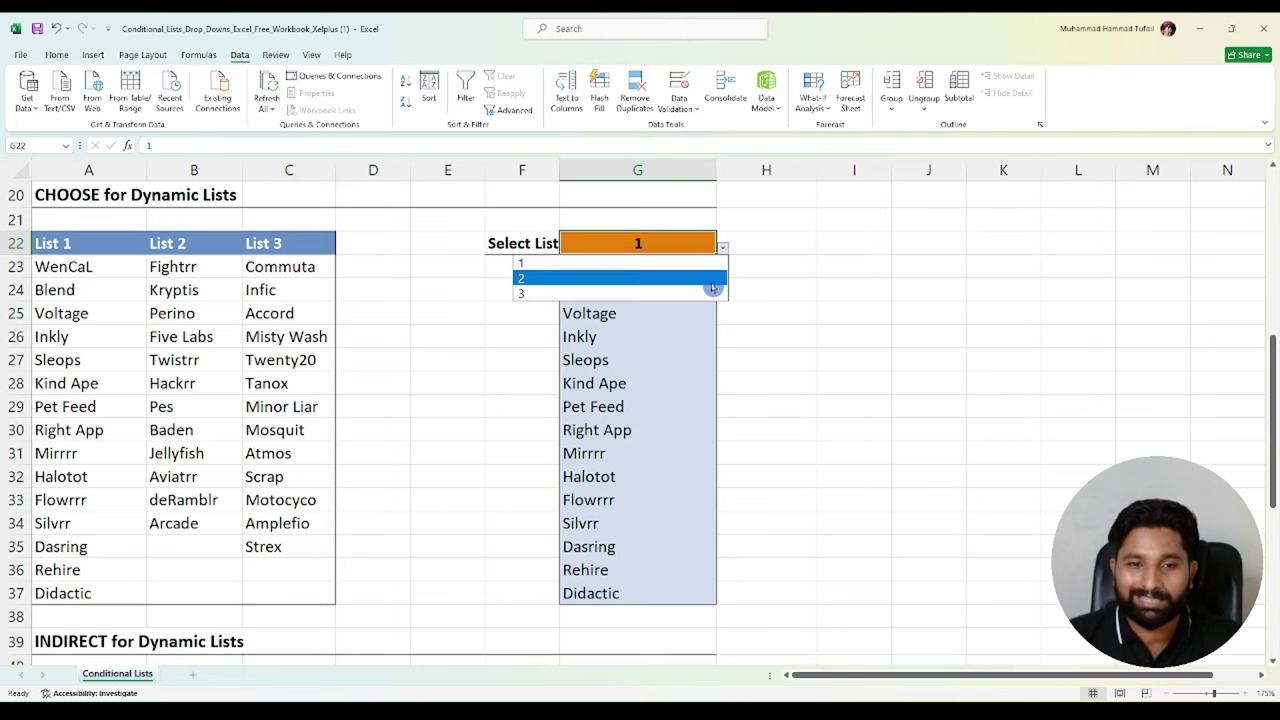
click(712, 287)
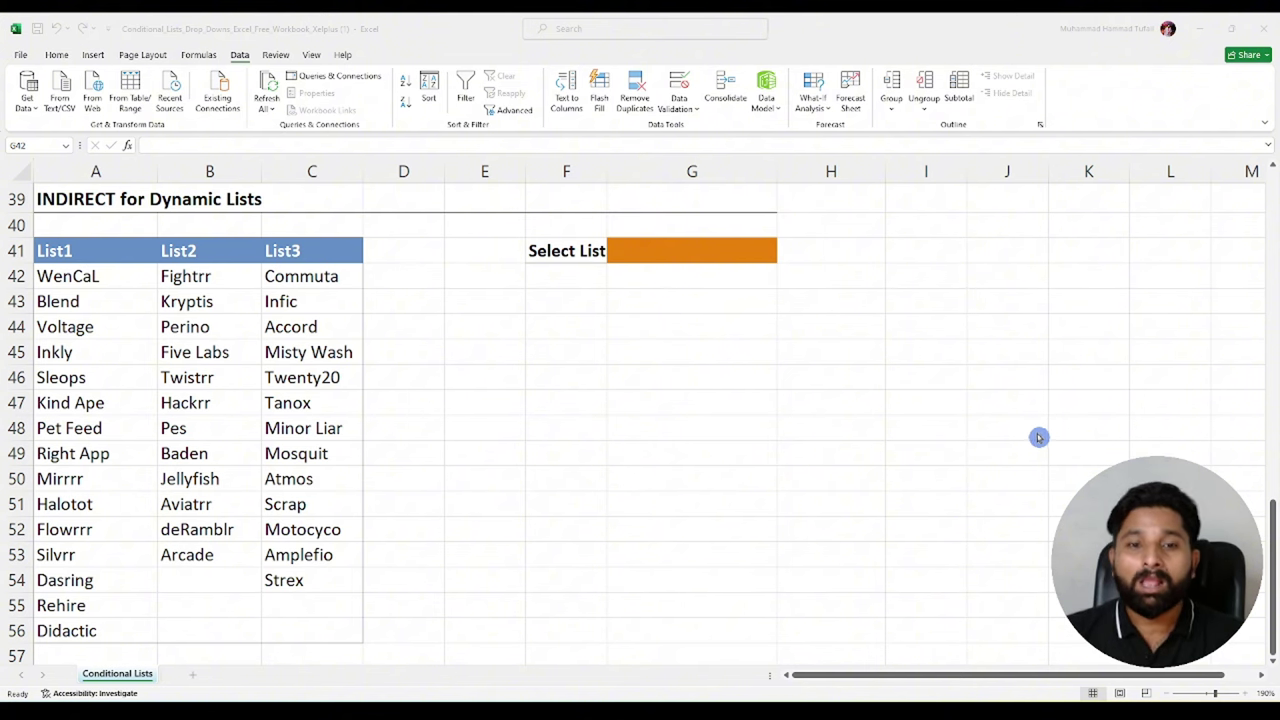
click(710, 251)
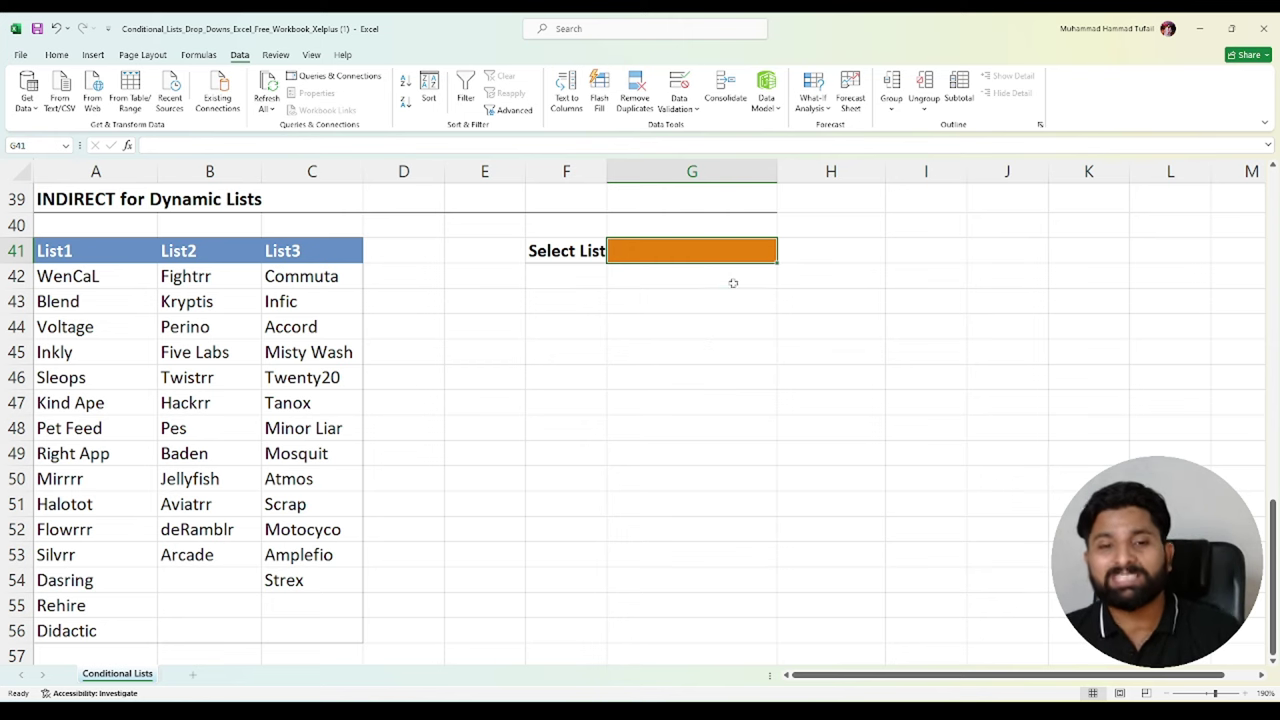
click(733, 283)
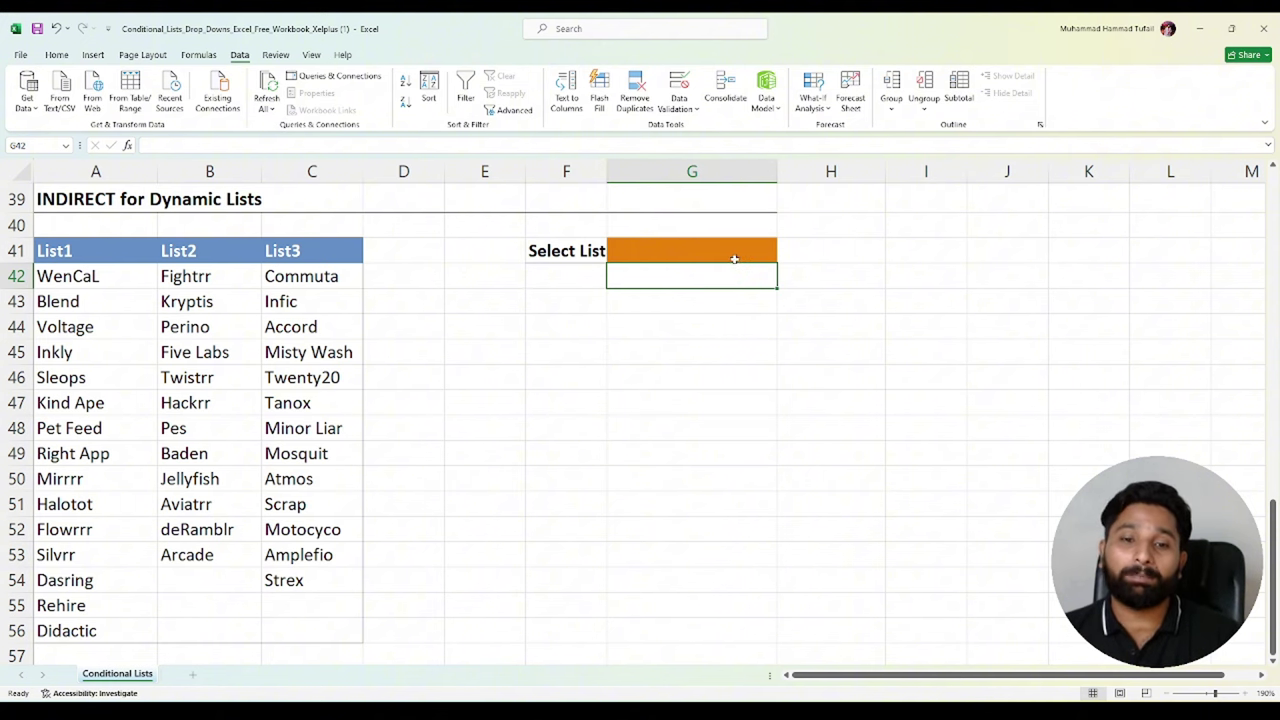
click(733, 252)
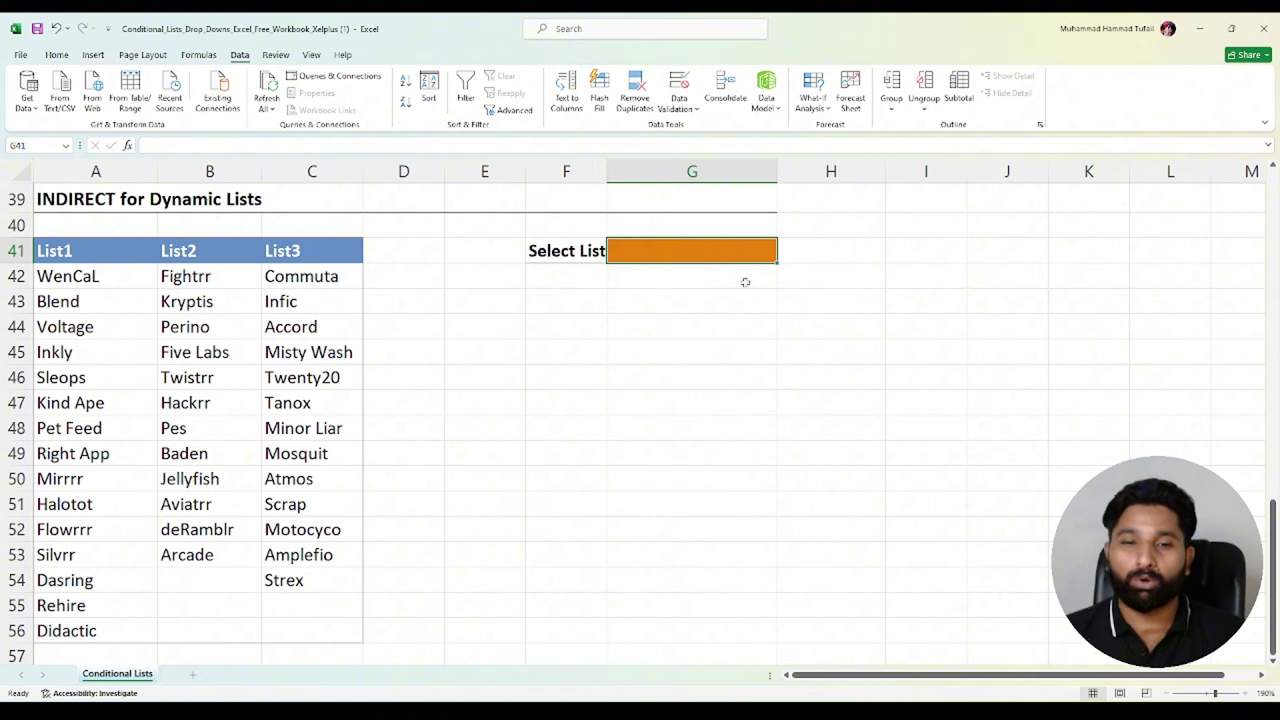
key(alt+h)
Give G41 a list validation sourced from the headers $A$41:$C$41
click(239, 54)
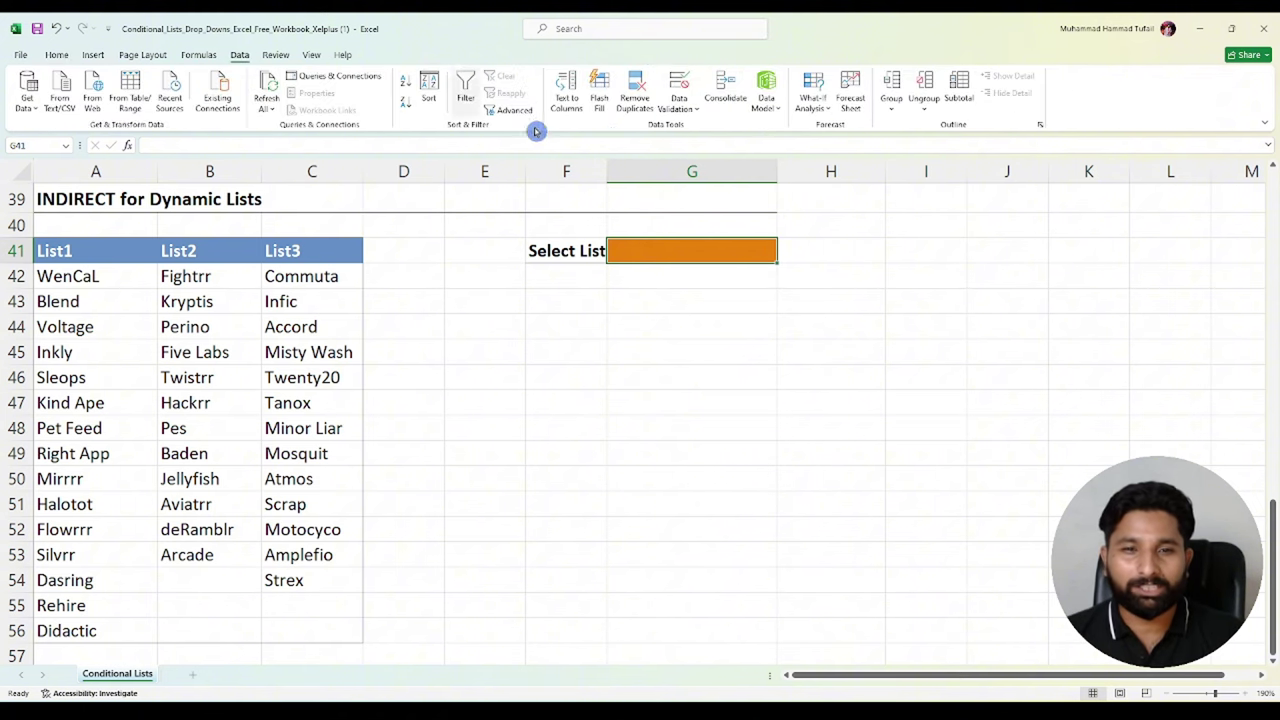
click(679, 88)
click(622, 354)
click(639, 392)
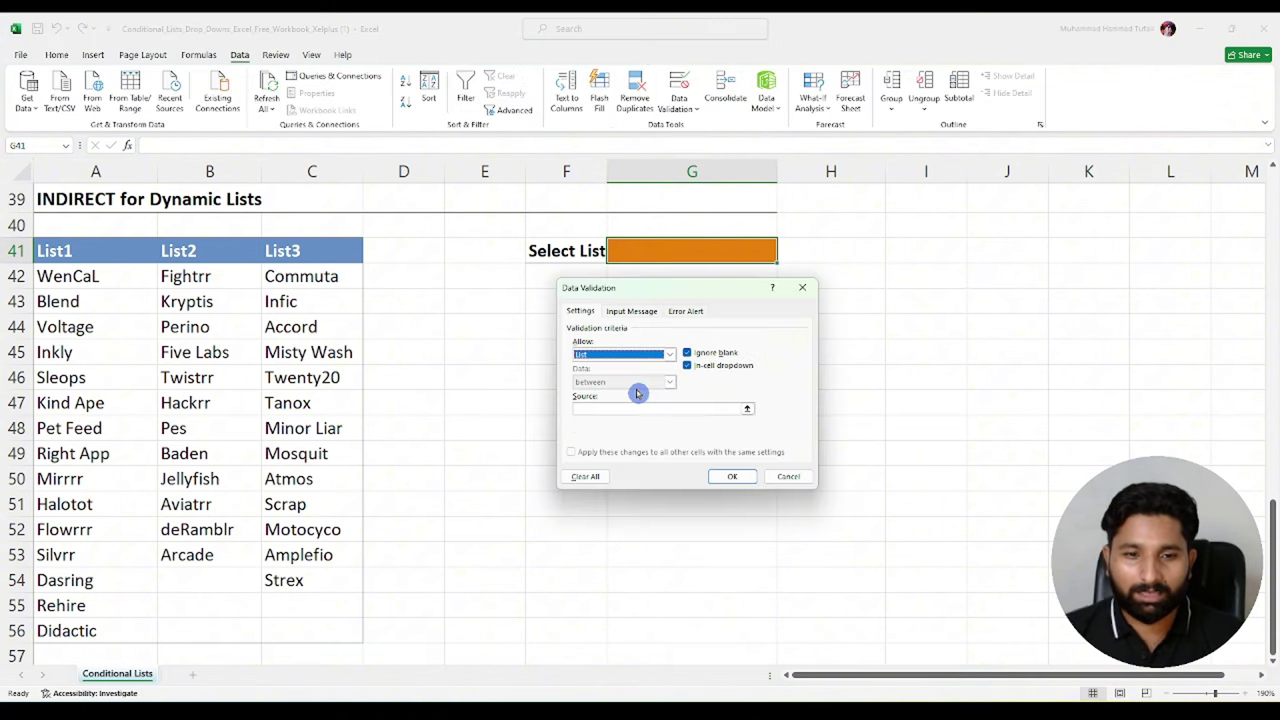
click(747, 408)
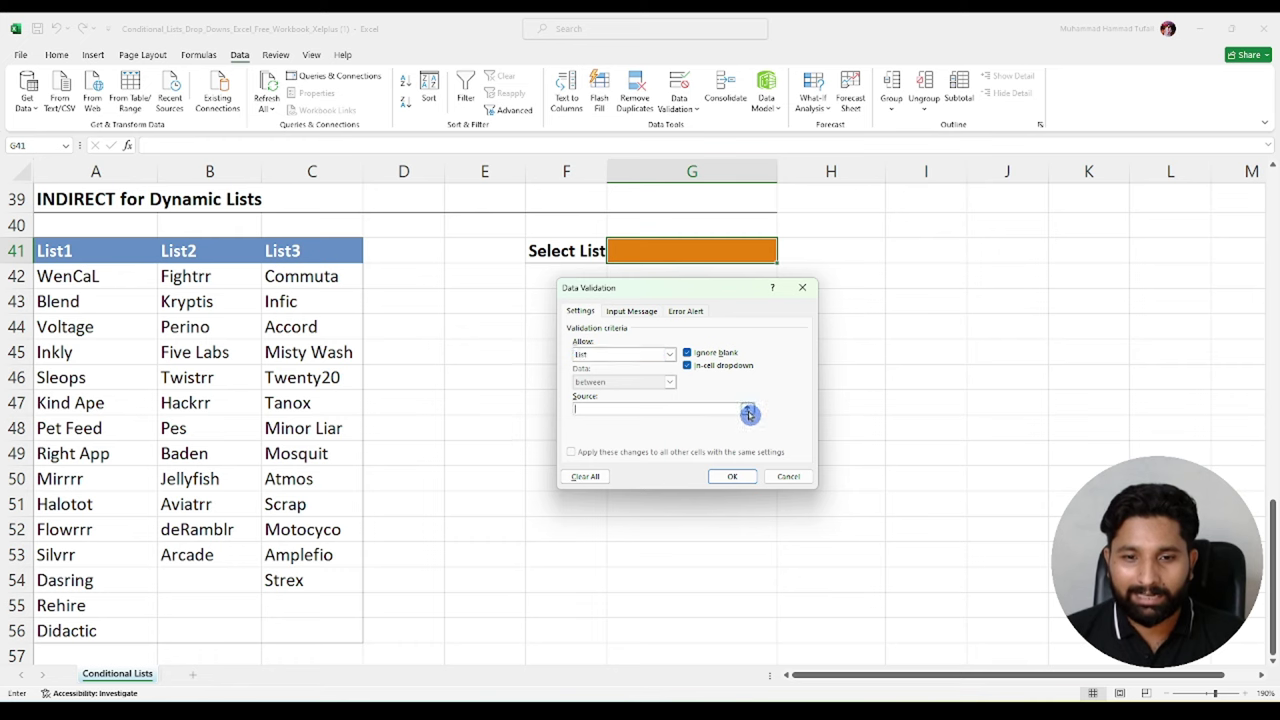
drag(59, 242, 288, 251)
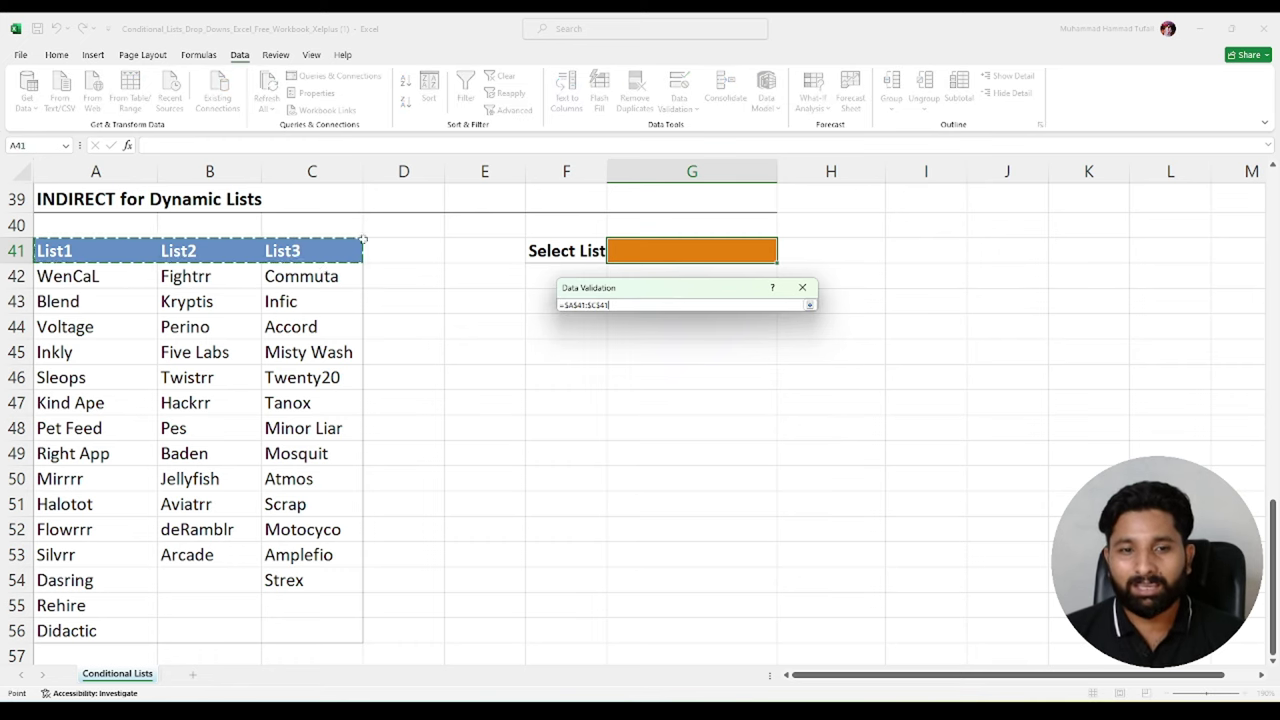
click(808, 307)
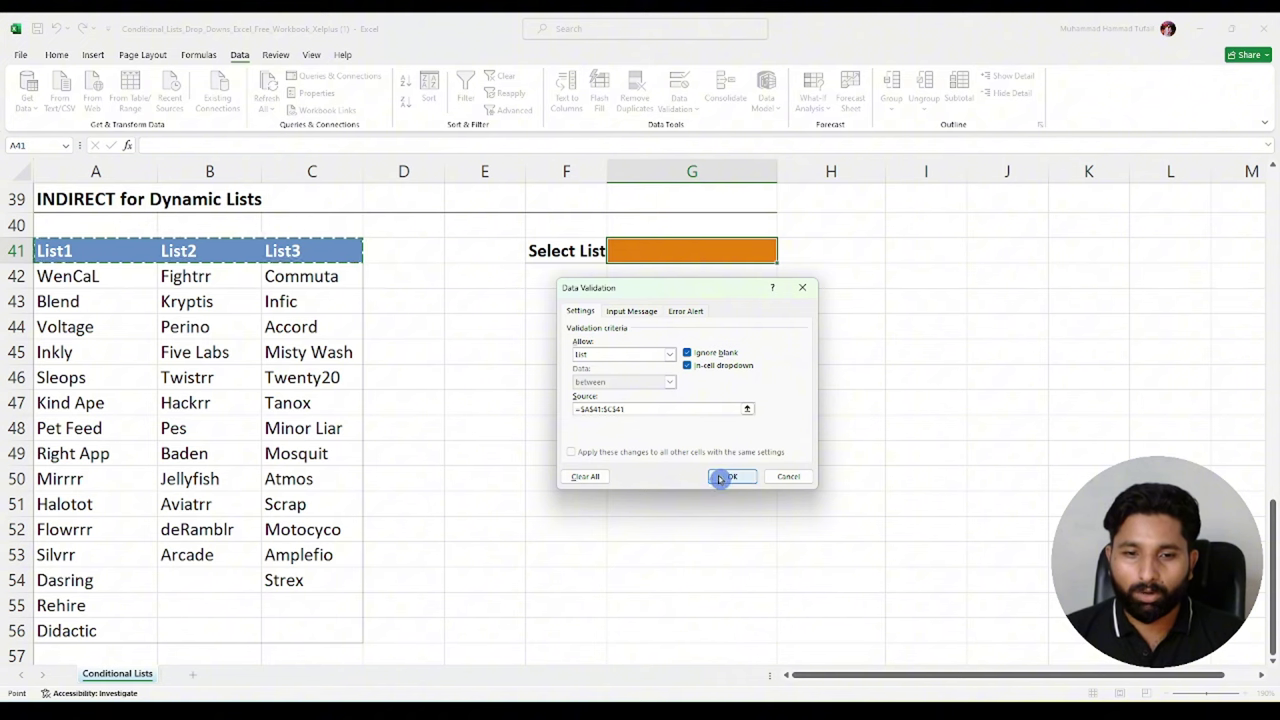
click(716, 476)
Try List1, List2 and List3 in the G41 dropdown, ending on List1
click(784, 257)
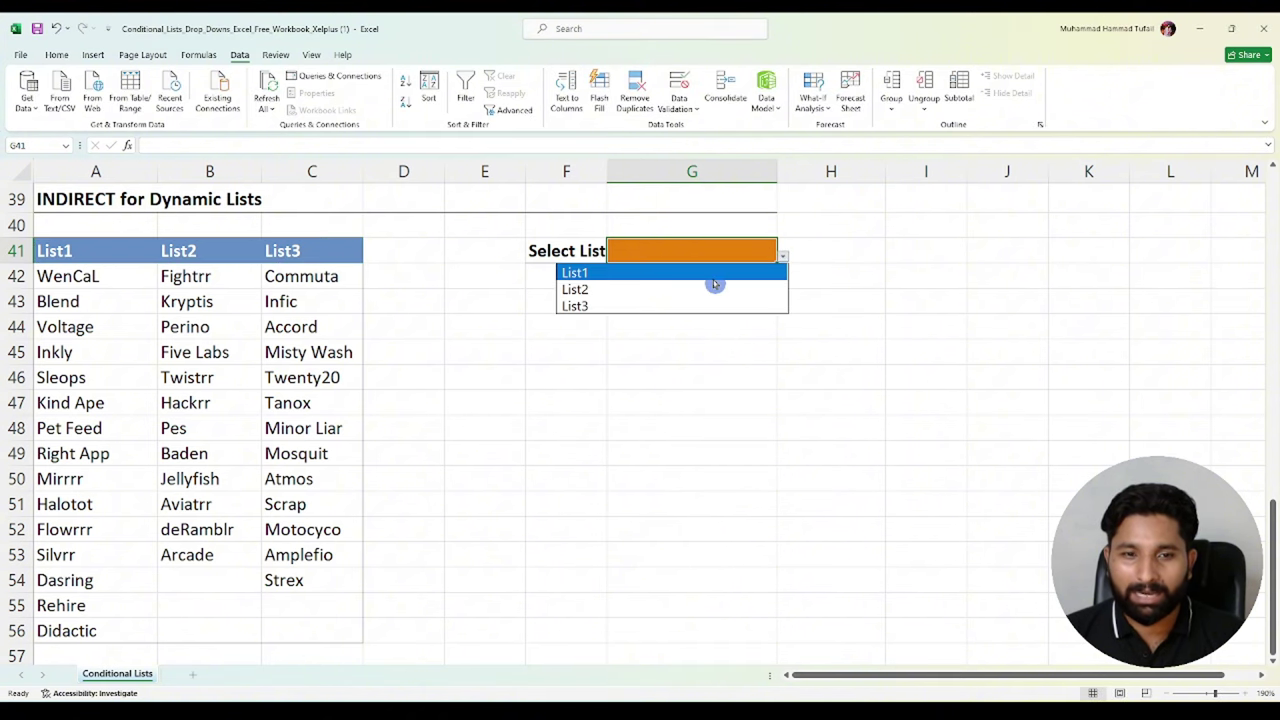
click(712, 283)
click(784, 257)
click(712, 289)
click(784, 257)
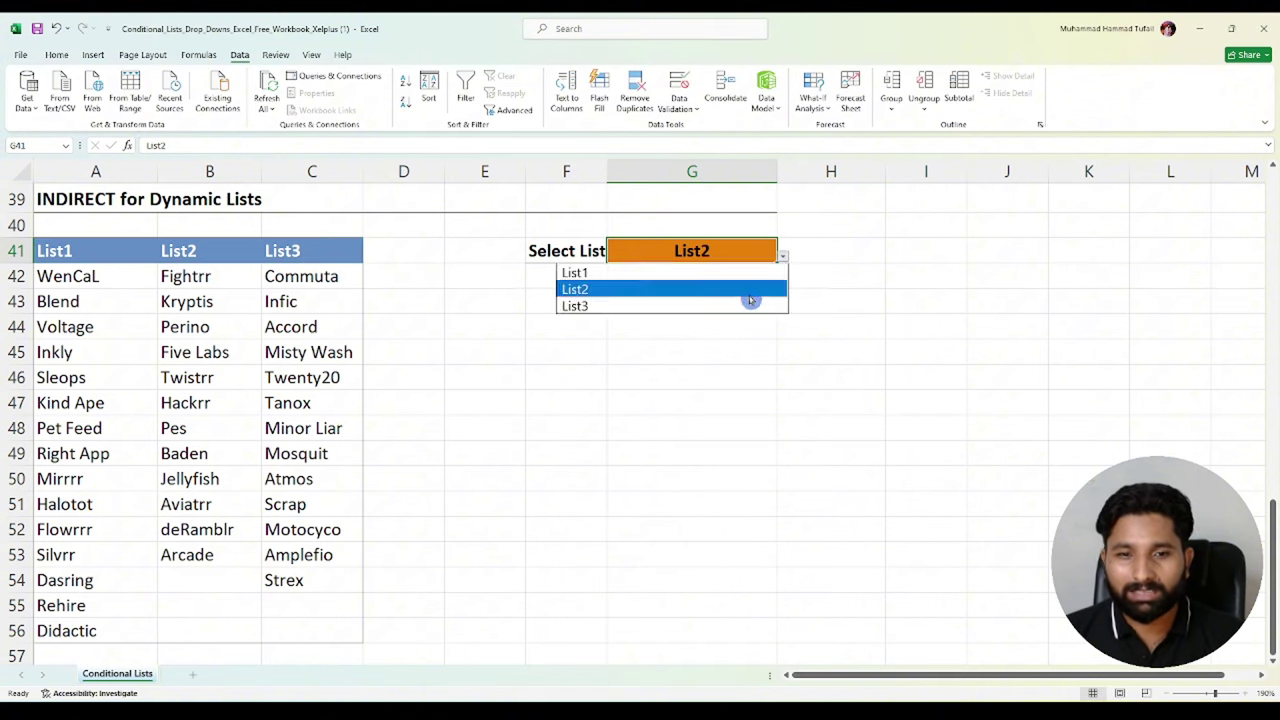
click(730, 304)
Enter =INDIRECT(G41) in G42 so List1 spills WenCaL through Didactic
click(706, 280)
text(=)
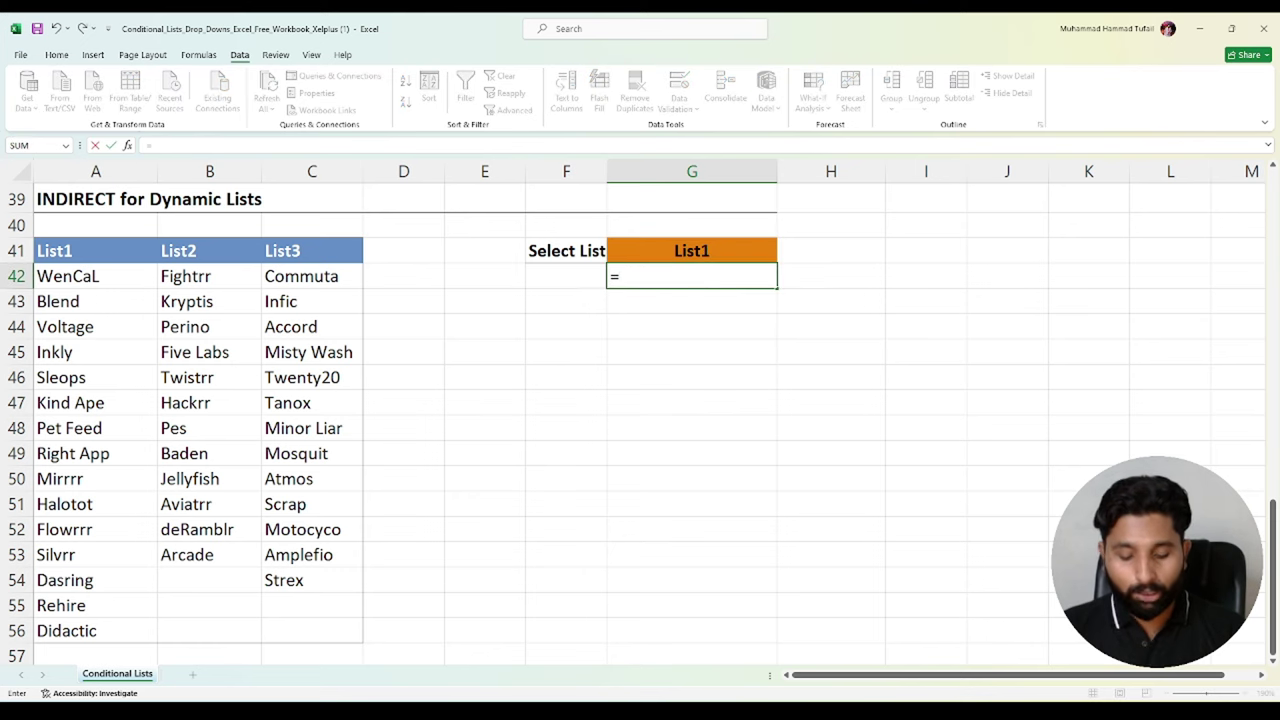
text(indire)
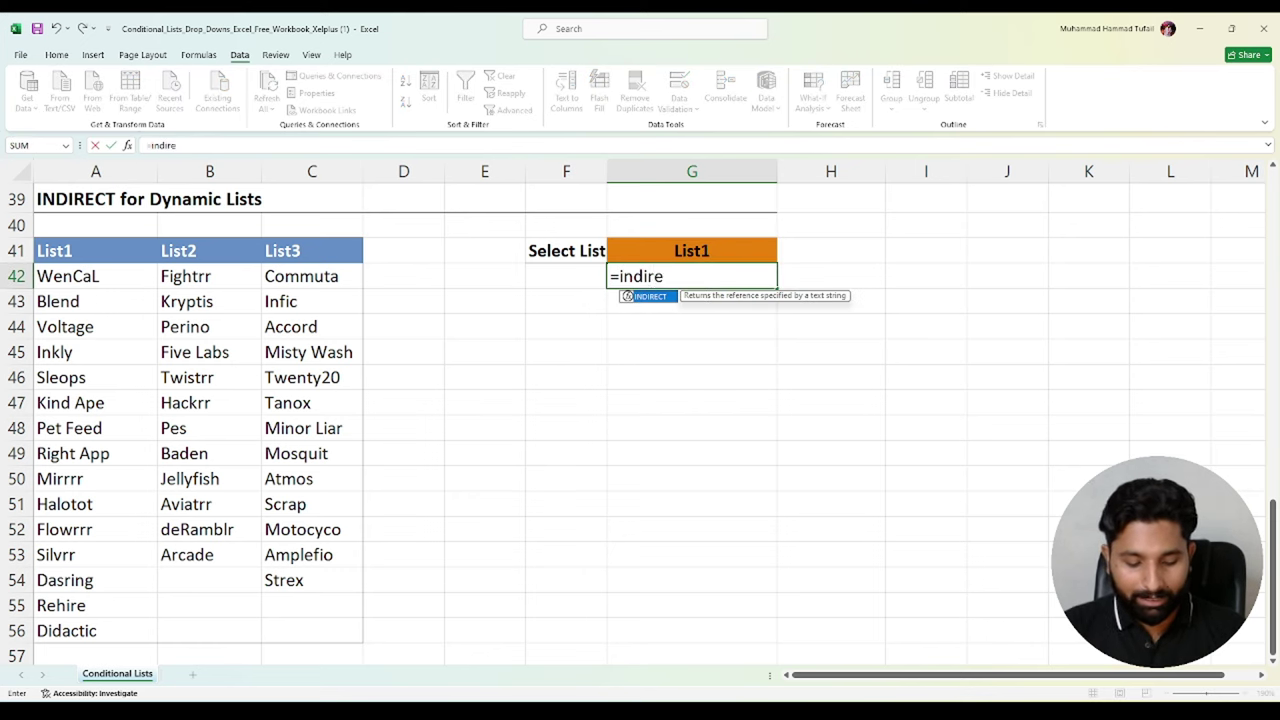
text(ct)
key(Tab)
click(712, 252)
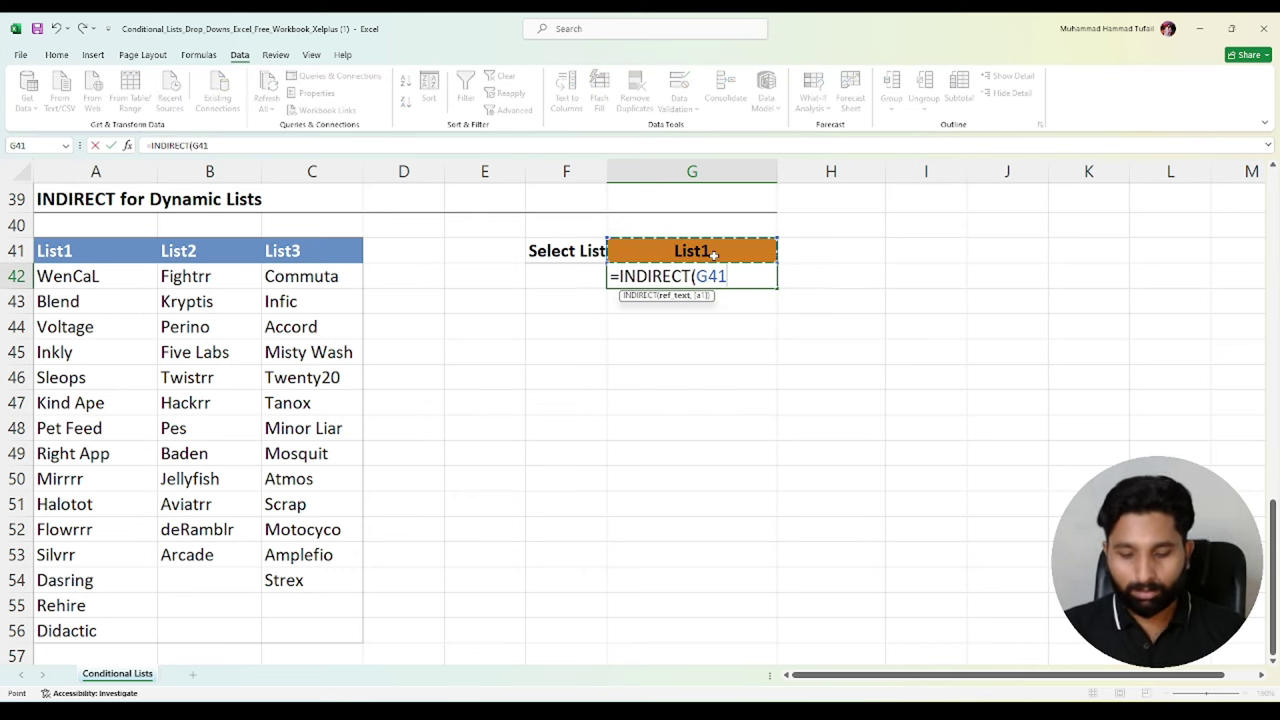
text())
key(Return)
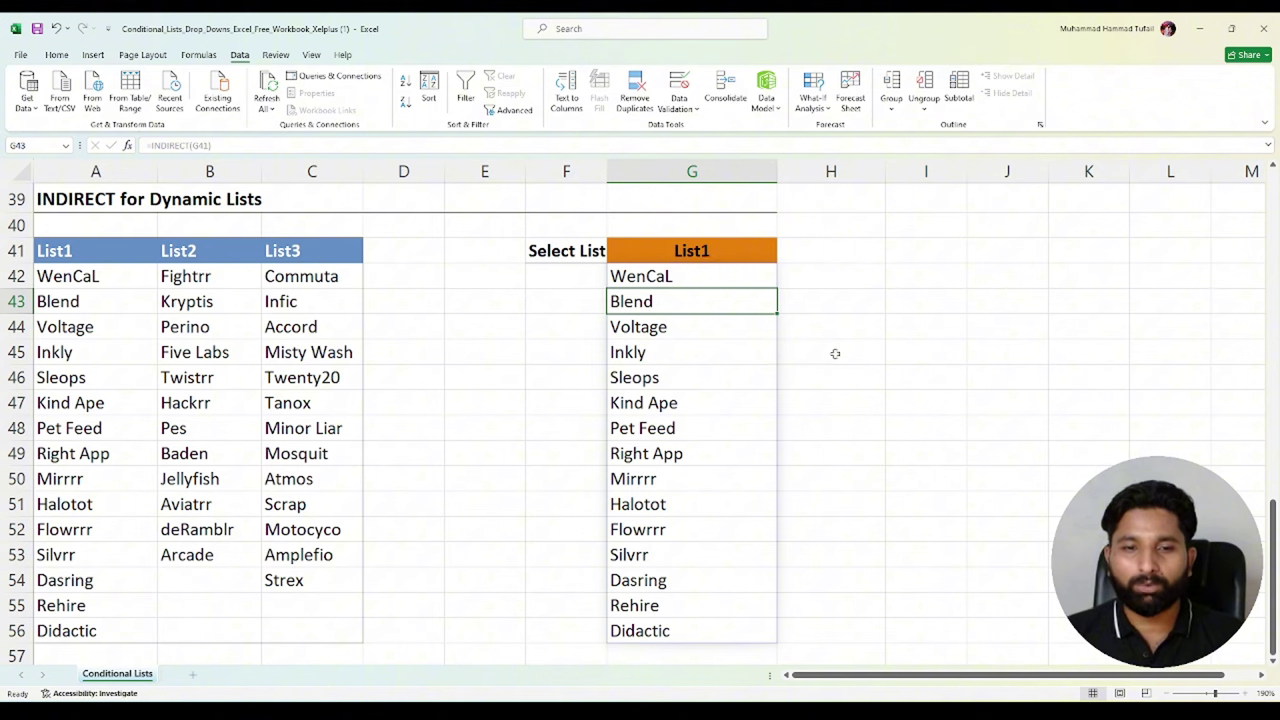
click(720, 255)
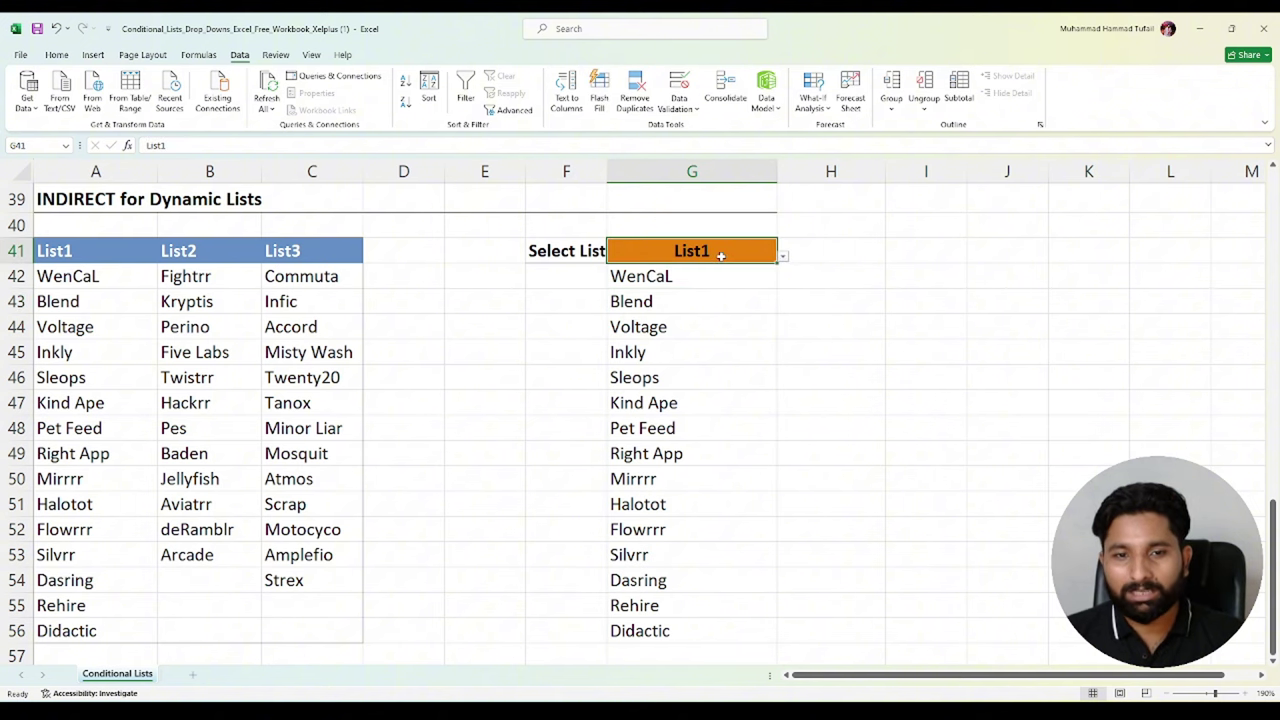
Switch the G41 Select List to List2, then List3, so column G shows Commuta through Strex
click(782, 256)
click(735, 288)
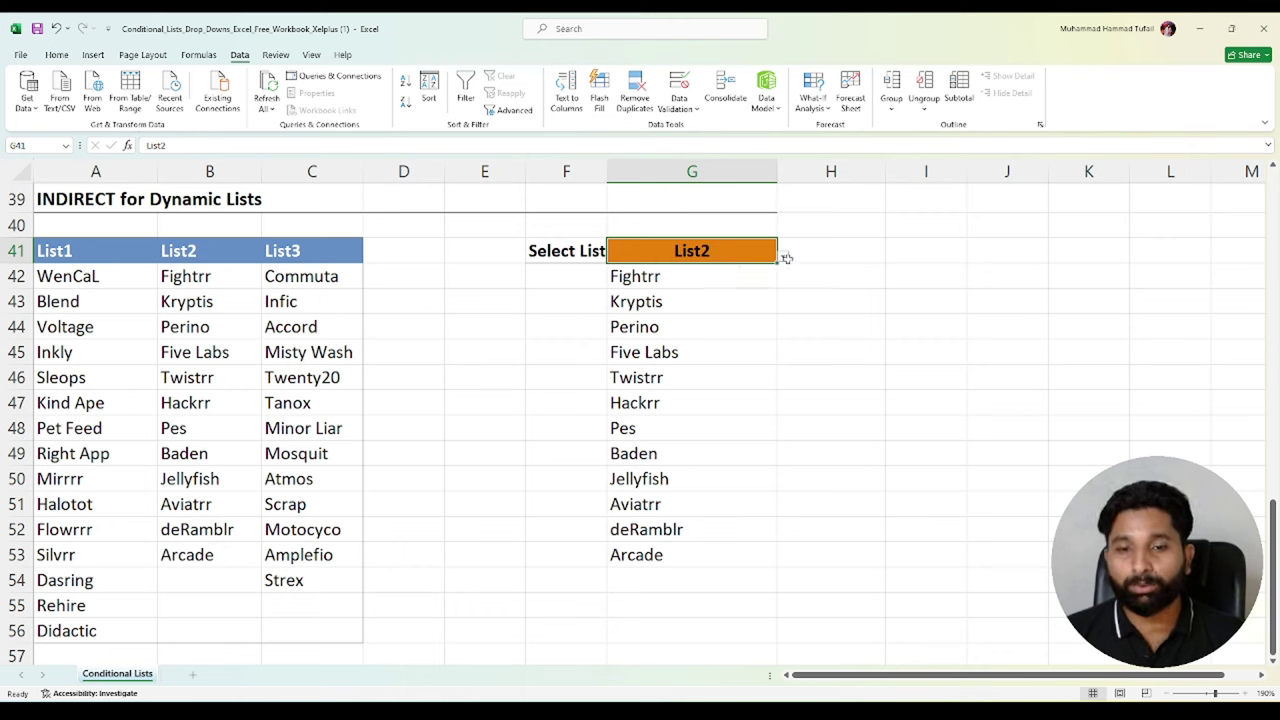
click(783, 258)
click(757, 259)
click(783, 256)
click(750, 281)
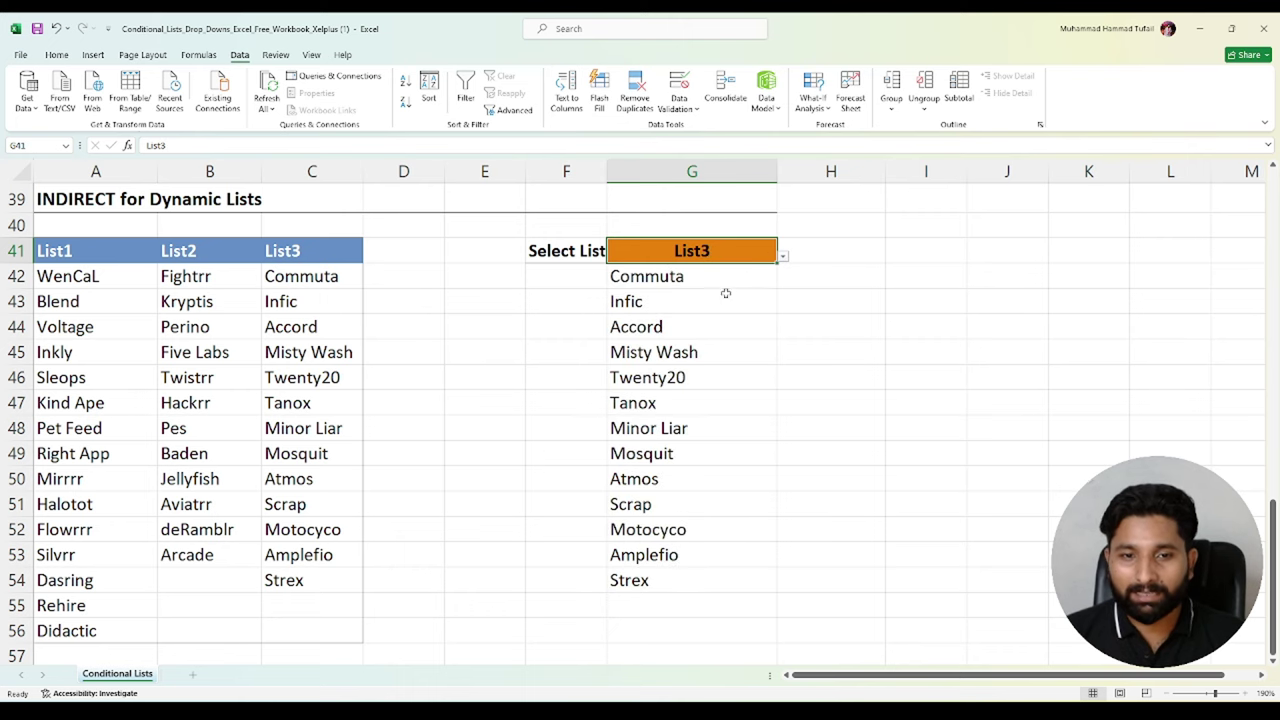